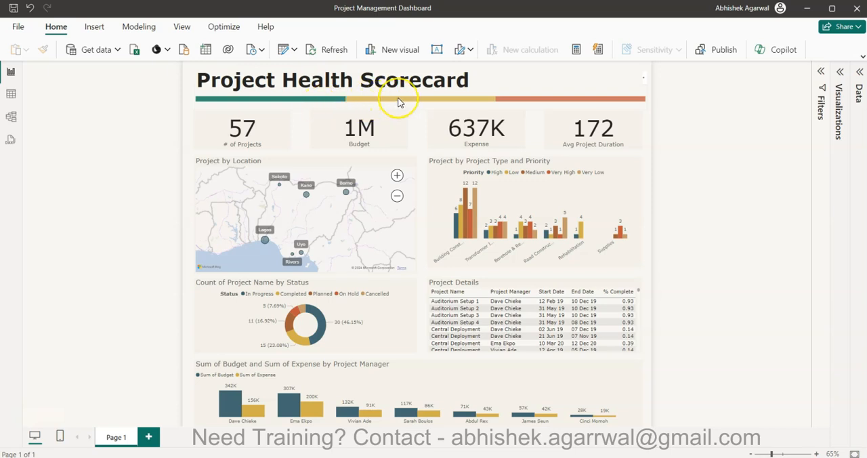
Filter the scorecard to the On Track segment of the health bar and review the project count and budget cards.
{"action": "mouse_move", "coordinate": [398, 102]}
{"action": "mouse_move", "coordinate": [291, 101]}
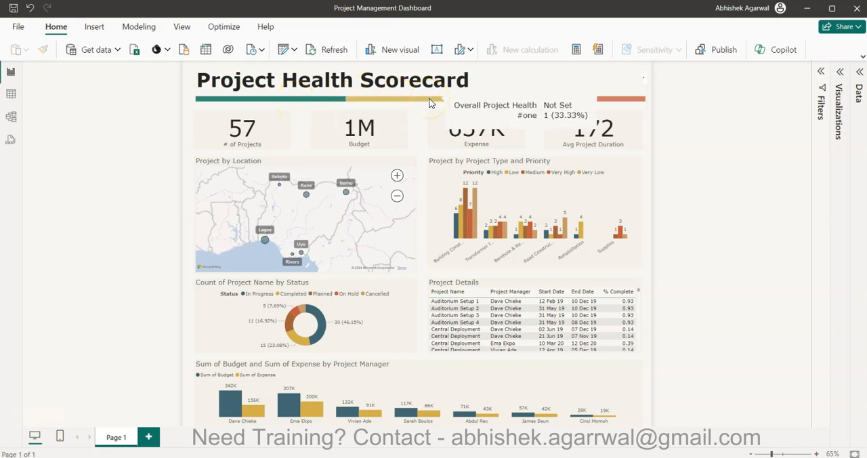
{"action": "mouse_move", "coordinate": [586, 99]}
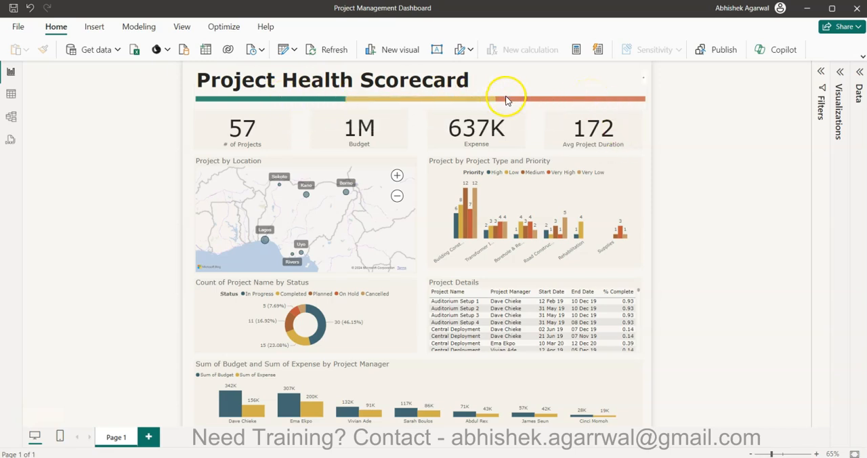
{"action": "left_click", "coordinate": [300, 102]}
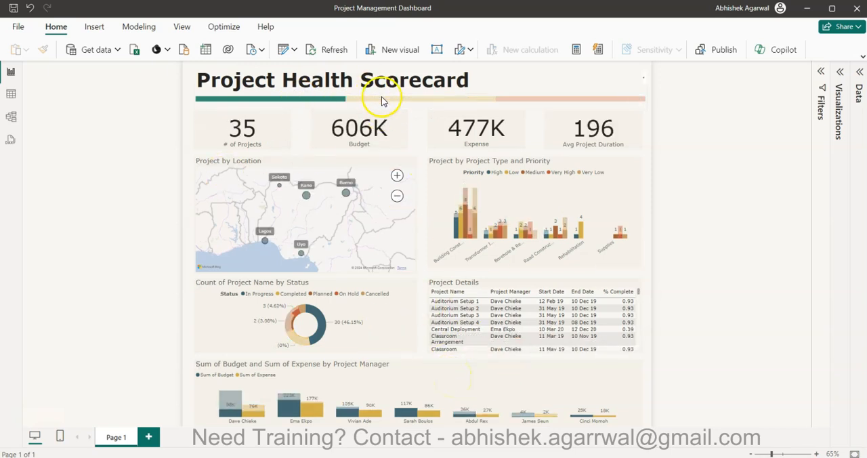
{"action": "mouse_move", "coordinate": [244, 101]}
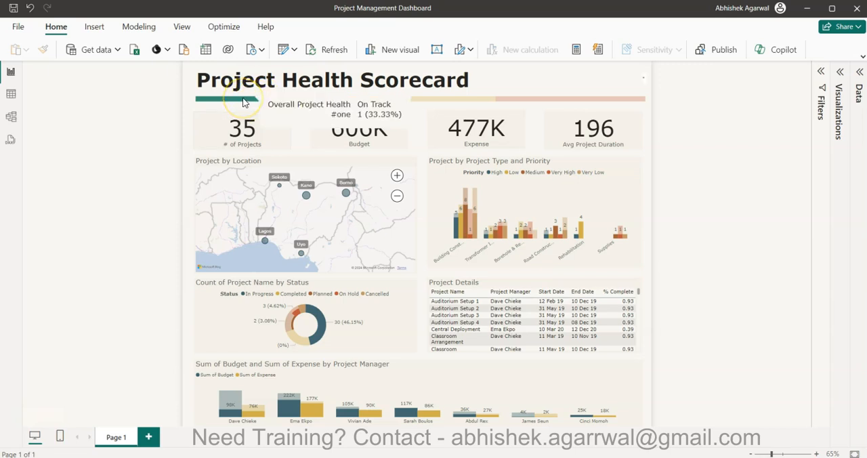
{"action": "left_click", "coordinate": [253, 137]}
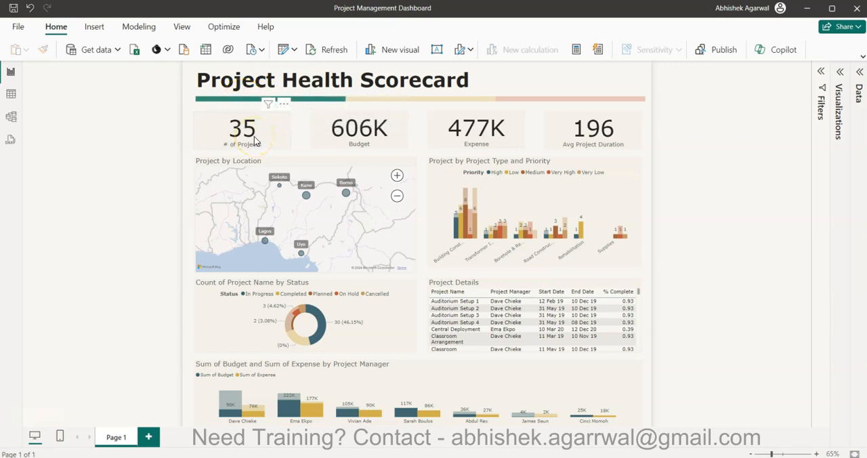
{"action": "left_click", "coordinate": [372, 141]}
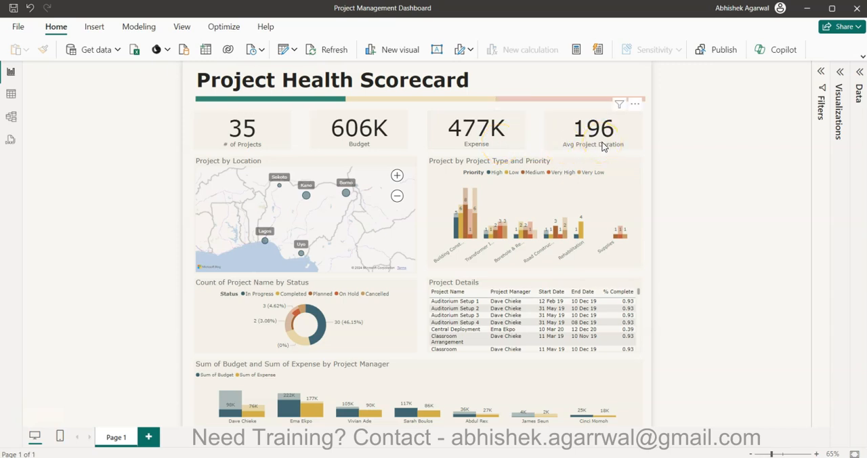
Filter the scorecard by the orange health bar segment and examine the location map, status chart and project details.
{"action": "left_click", "coordinate": [577, 98]}
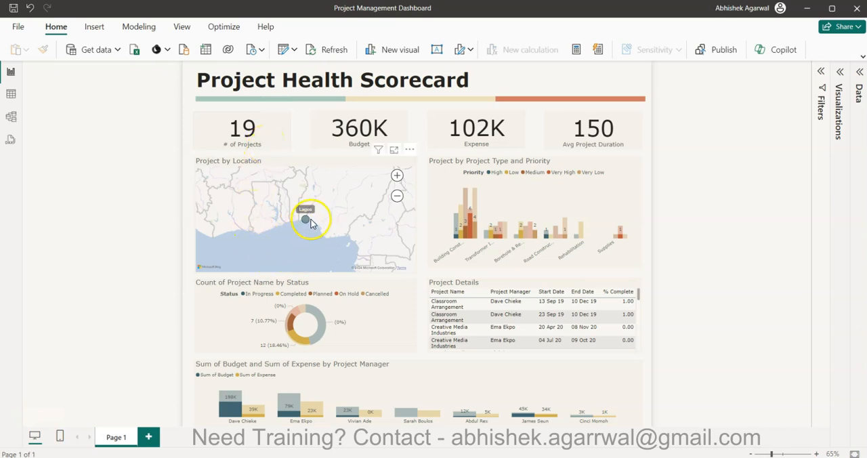
{"action": "mouse_move", "coordinate": [306, 224]}
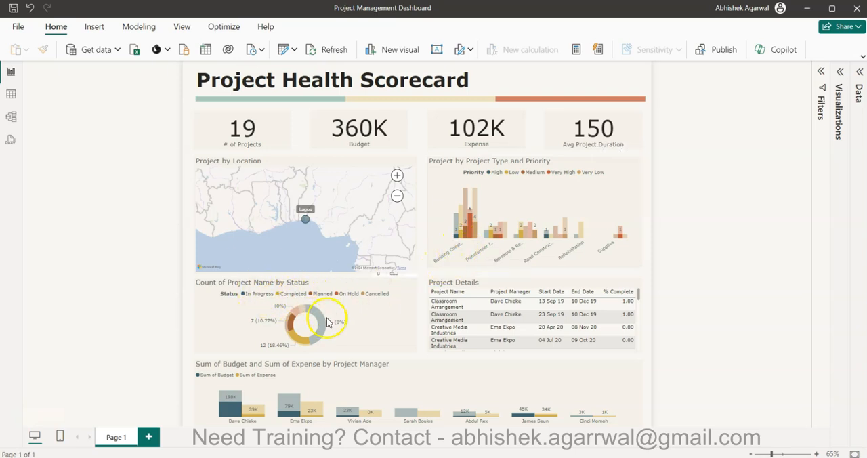
{"action": "scroll", "coordinate": [467, 321], "scroll_direction": "down", "scroll_amount": 3}
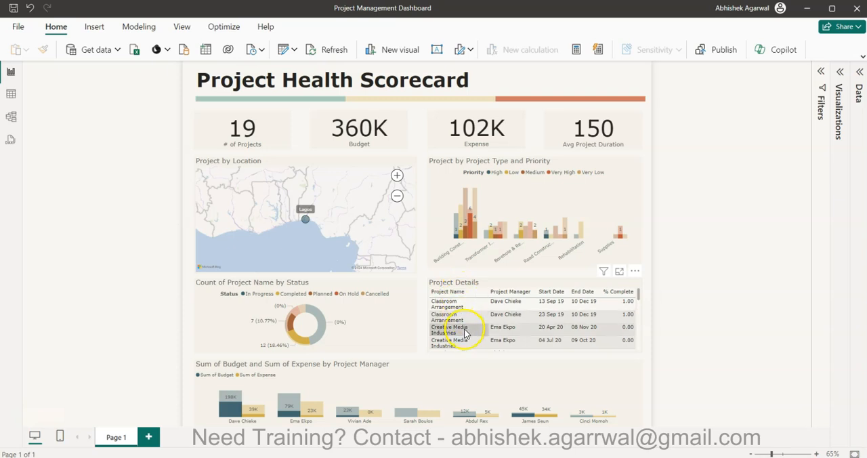
{"action": "scroll", "coordinate": [465, 333], "scroll_direction": "up", "scroll_amount": 3}
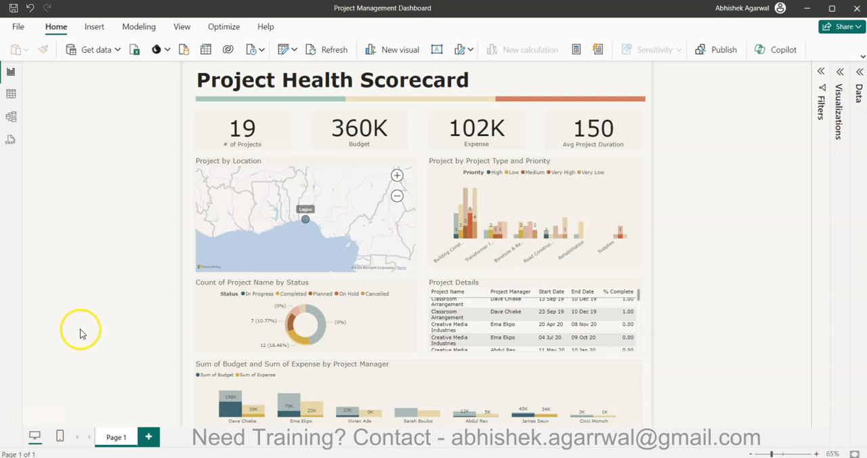
View the scorecard for the Not Set health segment and clear the health filter.
{"action": "left_click", "coordinate": [458, 103]}
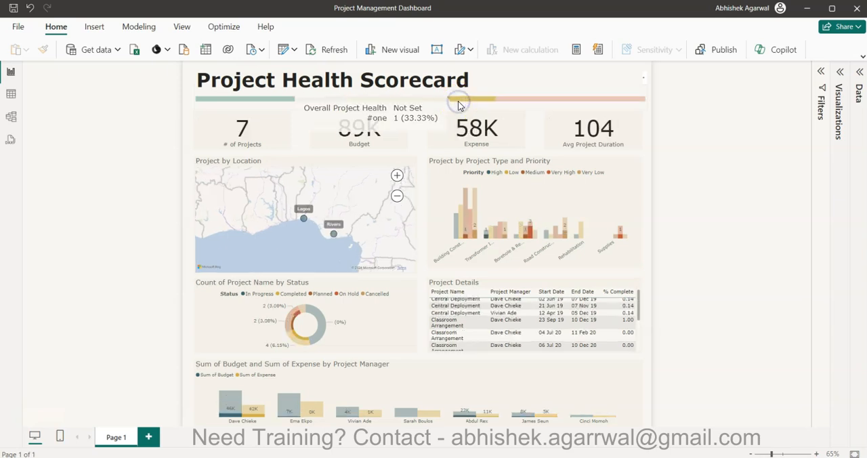
{"action": "left_click", "coordinate": [306, 101]}
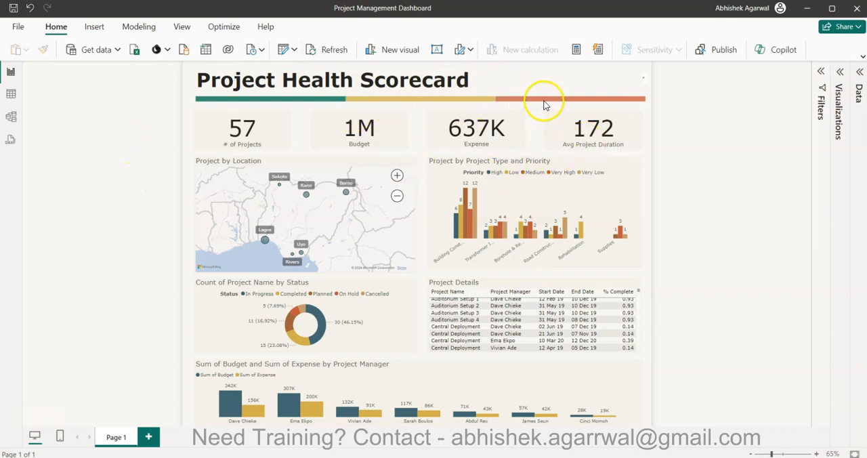
{"action": "mouse_move", "coordinate": [546, 105]}
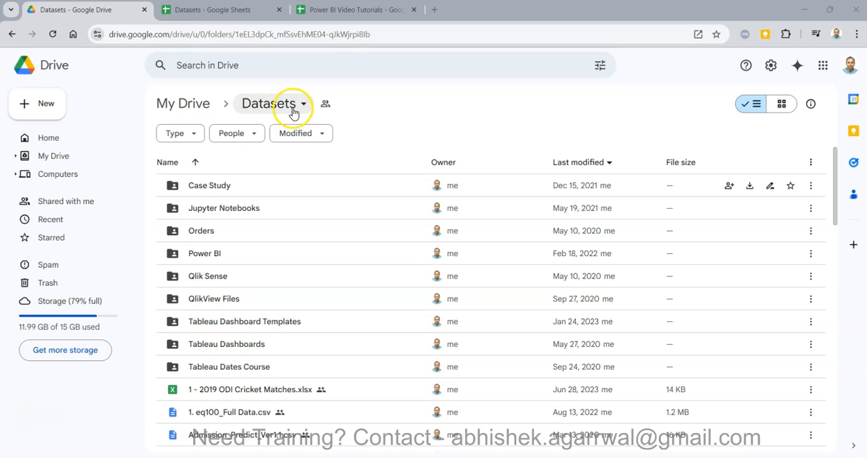
Browse the Datasets folder in Google Drive and find the Project Management entry in the Datasets spreadsheet.
{"action": "scroll", "coordinate": [318, 377], "scroll_direction": "down", "scroll_amount": 5}
{"action": "scroll", "coordinate": [318, 378], "scroll_direction": "down", "scroll_amount": 2}
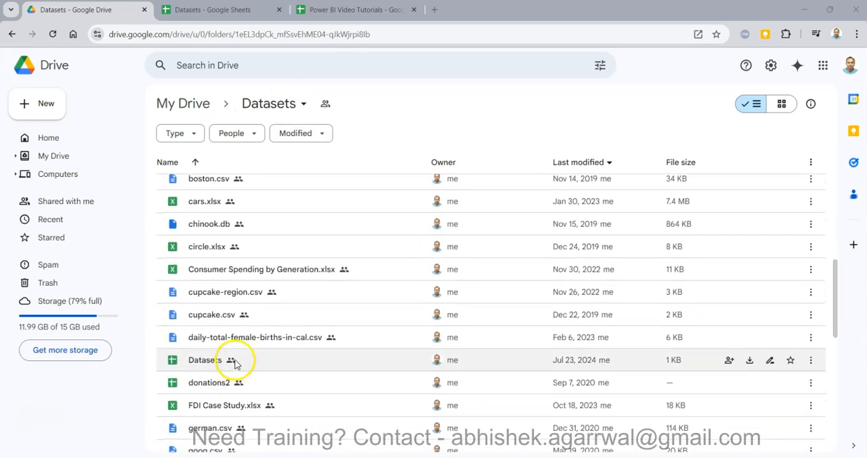
{"action": "left_click", "coordinate": [196, 11]}
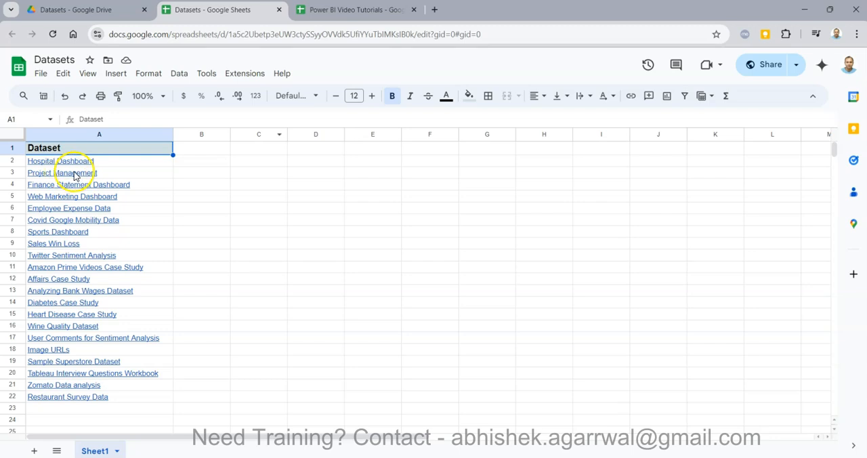
{"action": "mouse_move", "coordinate": [86, 175]}
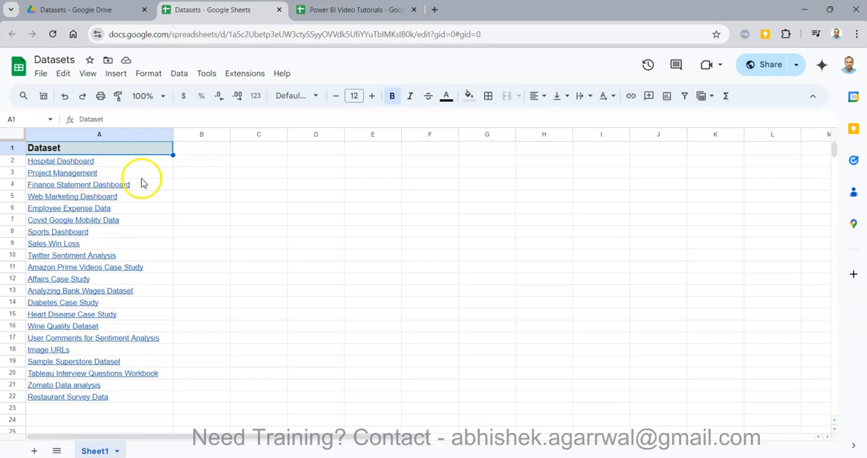
{"action": "mouse_move", "coordinate": [146, 182]}
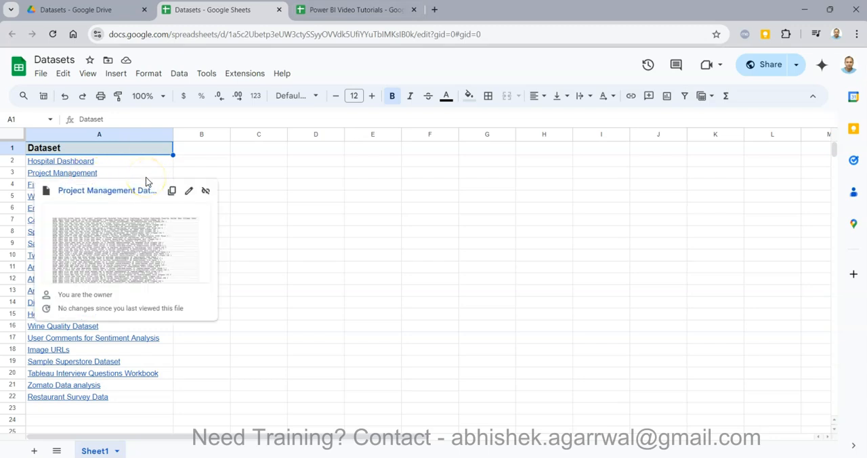
Open the linked Project Management Data .csv, look through its columns, and close the file.
{"action": "left_click", "coordinate": [117, 193]}
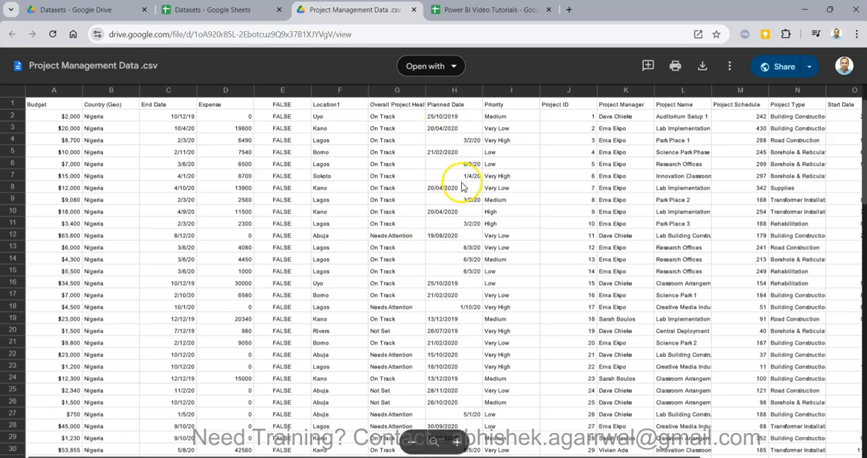
{"action": "scroll", "coordinate": [499, 174], "scroll_direction": "right", "scroll_amount": 3}
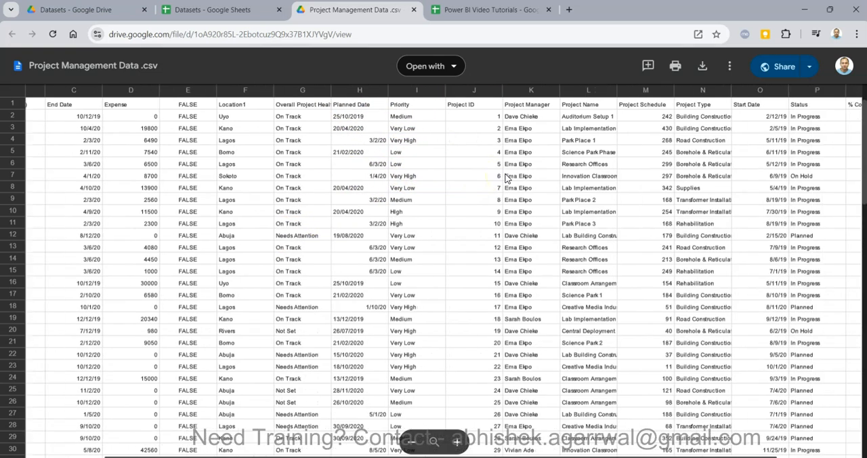
{"action": "scroll", "coordinate": [472, 203], "scroll_direction": "right", "scroll_amount": 3}
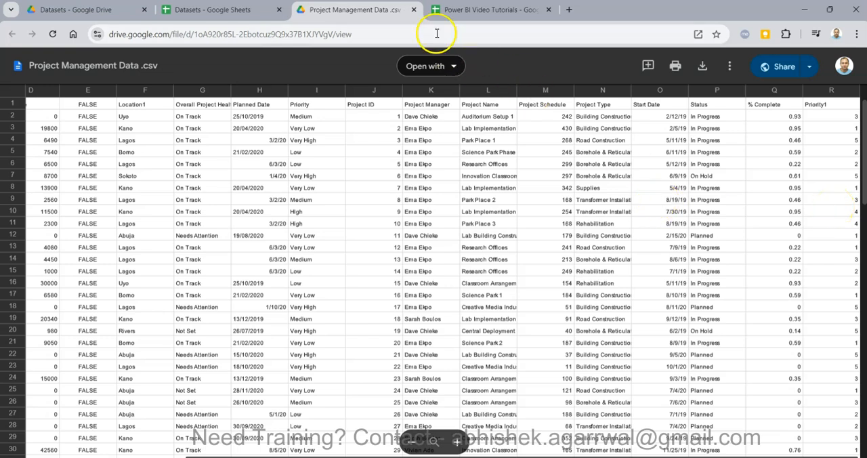
{"action": "left_click", "coordinate": [414, 11]}
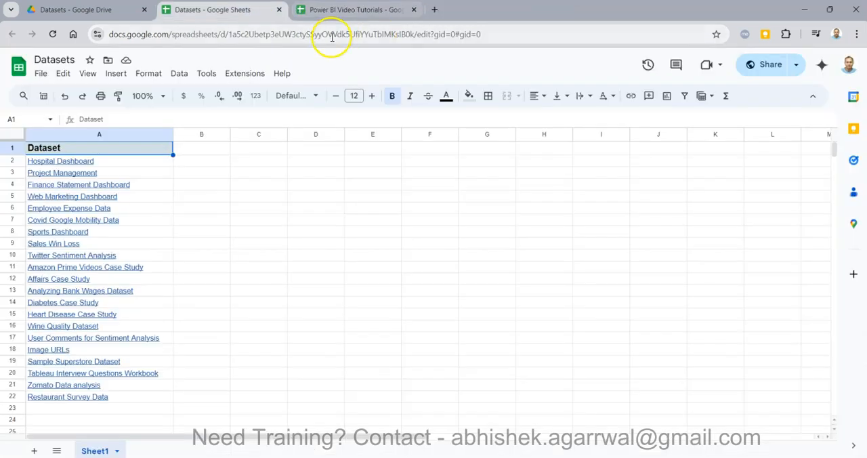
View the Power BI Video Tutorials spreadsheet and select the first video title.
{"action": "left_click", "coordinate": [345, 11]}
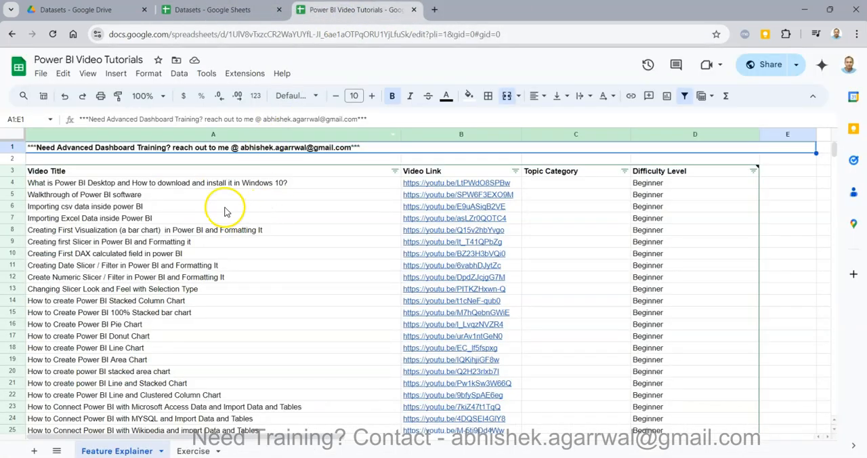
{"action": "left_click", "coordinate": [297, 189]}
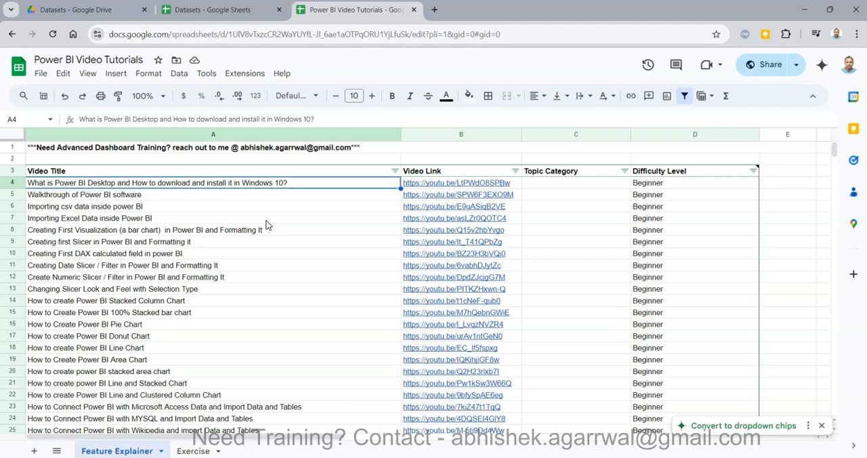
Switch to the Project Management Dashboard in Power BI Desktop and create a new blank report.
{"action": "mouse_move", "coordinate": [269, 457]}
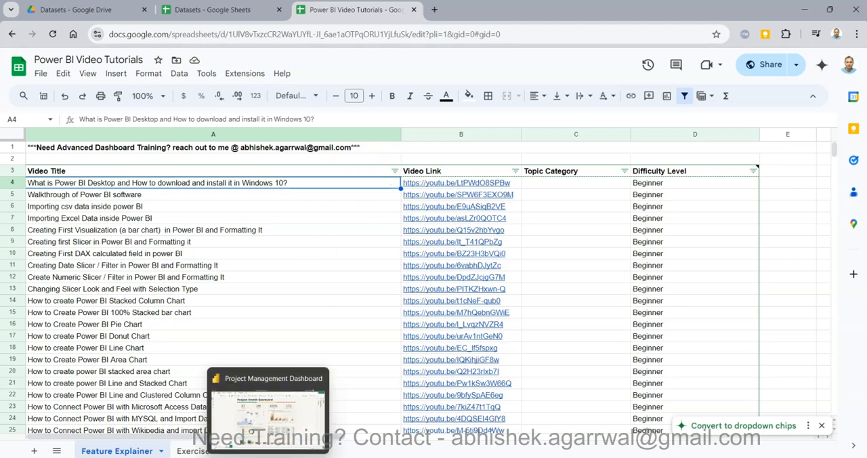
{"action": "left_click", "coordinate": [269, 414]}
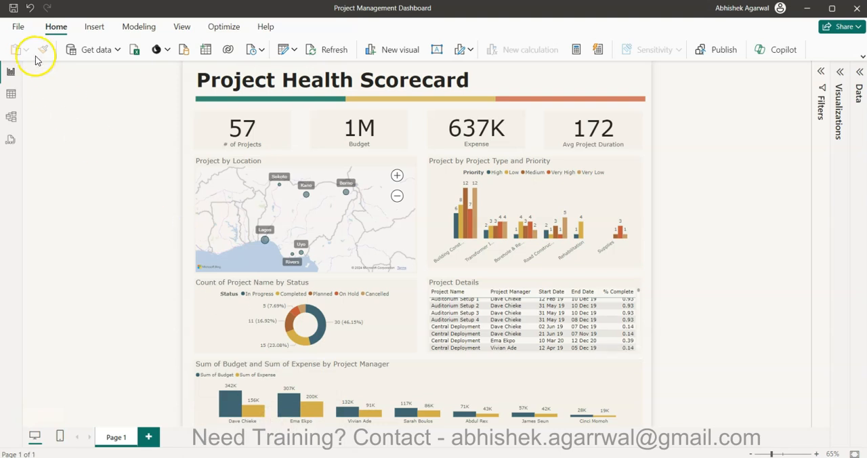
{"action": "left_click", "coordinate": [18, 27]}
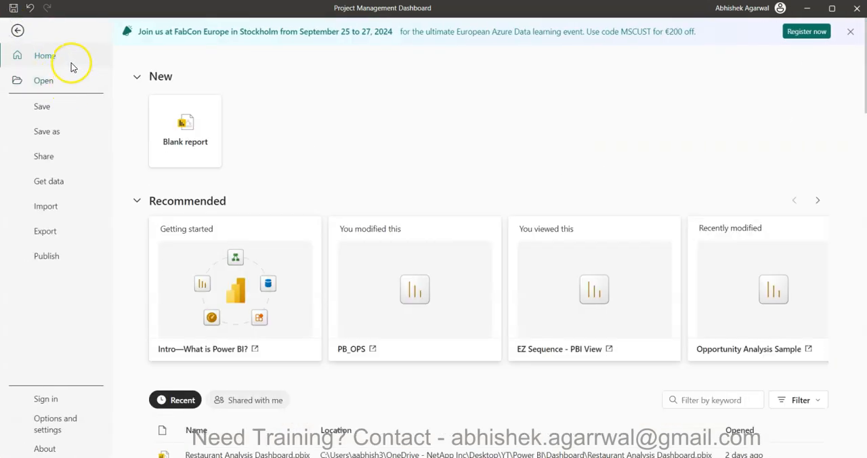
{"action": "left_click", "coordinate": [185, 119]}
{"action": "left_click", "coordinate": [138, 231]}
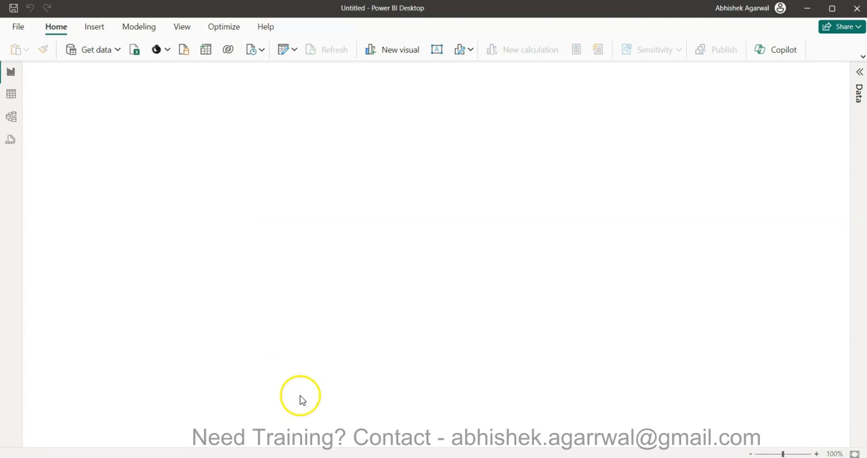
Bring up the finished Project Management Dashboard window and move it away to work in the blank report.
{"action": "mouse_move", "coordinate": [268, 455]}
{"action": "left_click", "coordinate": [230, 434]}
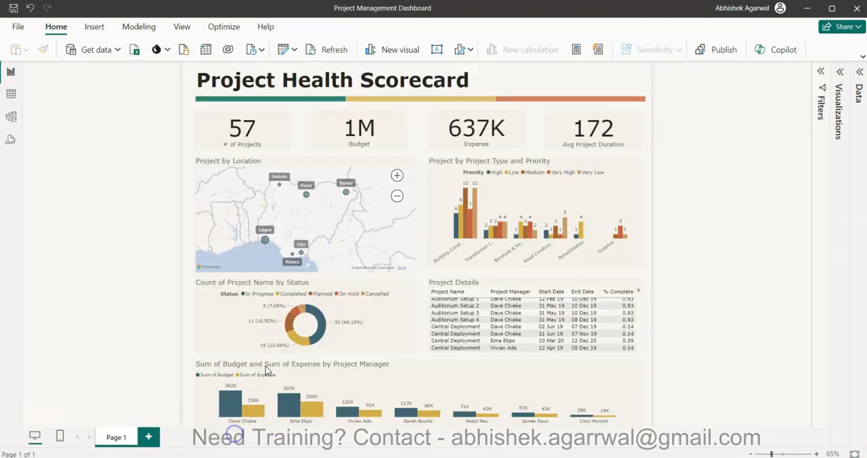
{"action": "left_click_drag", "start_coordinate": [447, 12], "coordinate": [866, 202]}
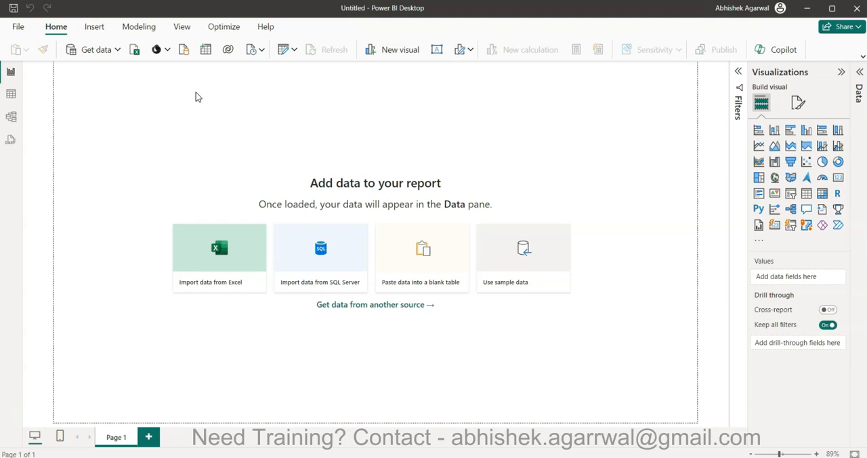
Import the Project Management Excel workbook from the Tutorial Datasets folder into the blank report.
{"action": "left_click", "coordinate": [134, 56]}
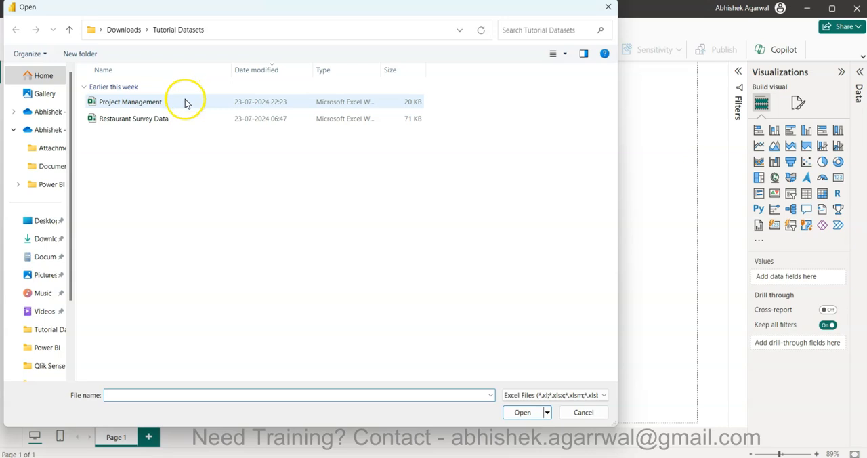
{"action": "left_click", "coordinate": [142, 105]}
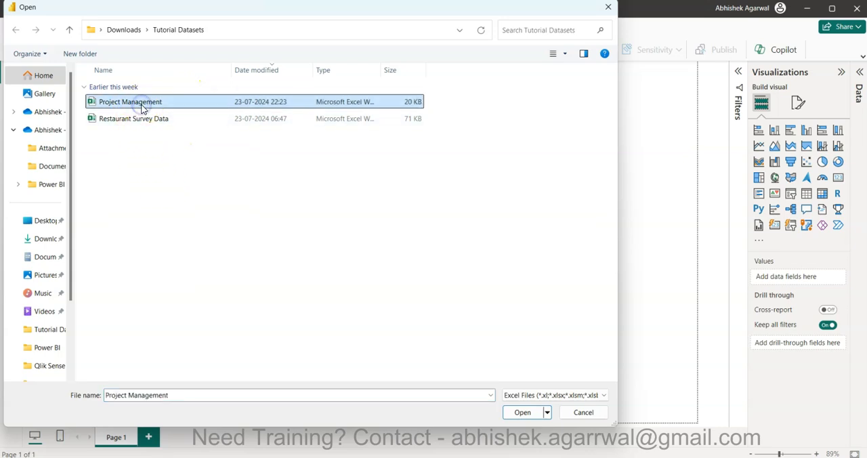
{"action": "left_click", "coordinate": [522, 411]}
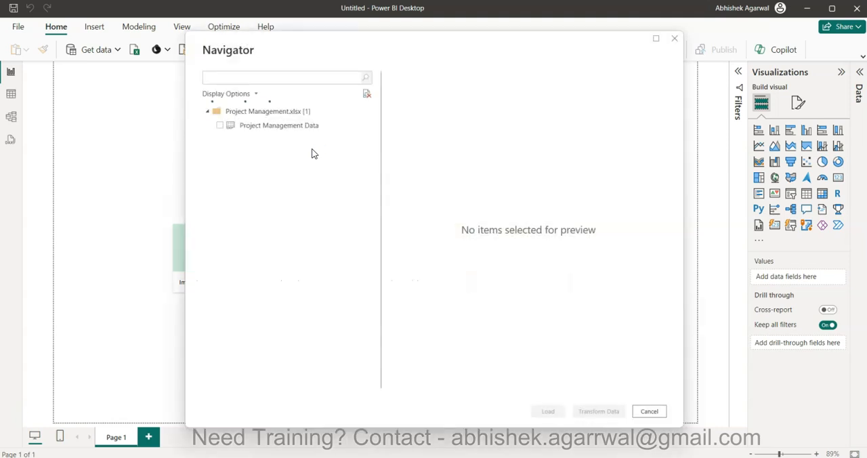
Select the Project Management Data sheet, preview its columns, and open it for transformation in Power Query Editor.
{"action": "left_click", "coordinate": [219, 126]}
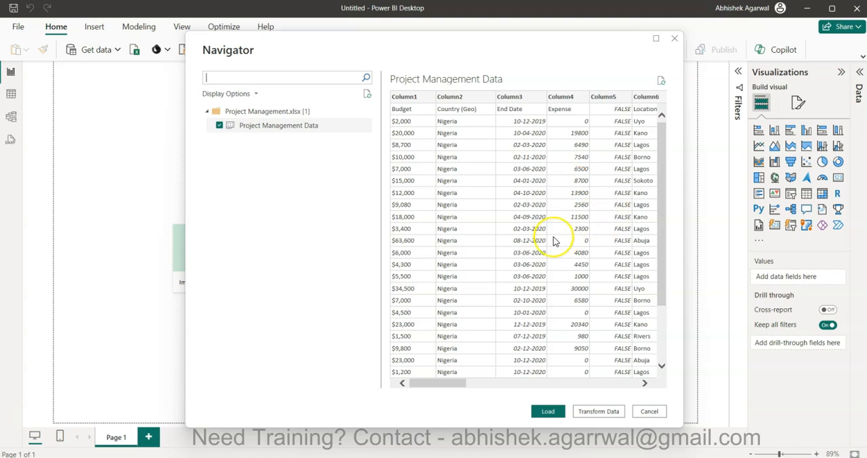
{"action": "scroll", "coordinate": [553, 241], "scroll_direction": "right", "scroll_amount": 3}
{"action": "scroll", "coordinate": [553, 242], "scroll_direction": "left", "scroll_amount": 3}
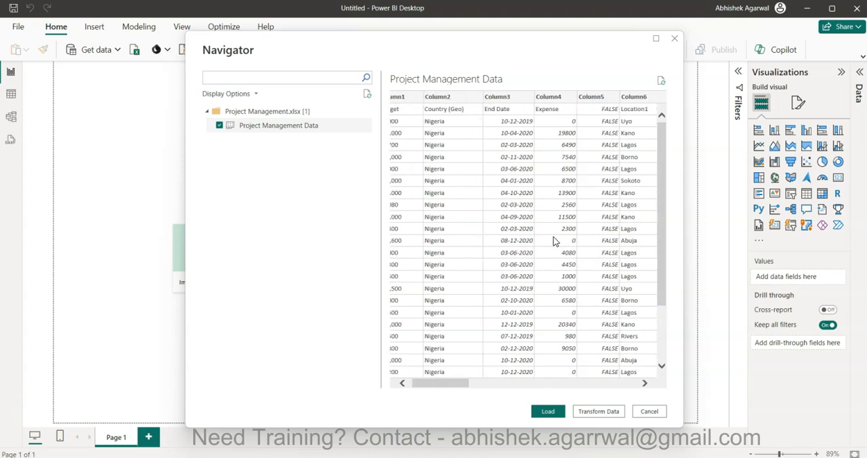
{"action": "left_click", "coordinate": [610, 411]}
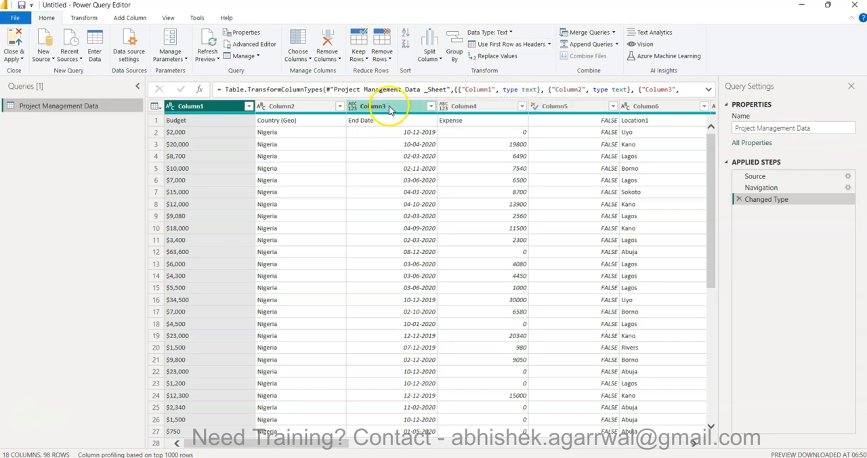
Promote the first row to column headers and replace the $ sign with nothing in the Budget column.
{"action": "left_click", "coordinate": [518, 44]}
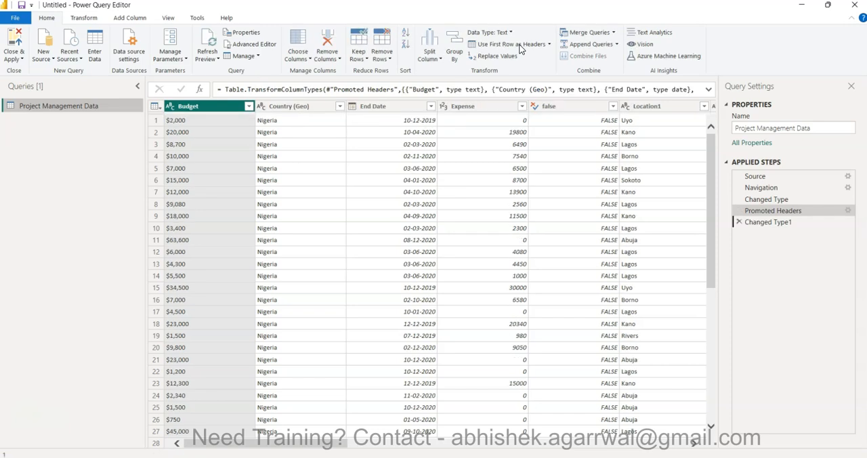
{"action": "right_click", "coordinate": [197, 106]}
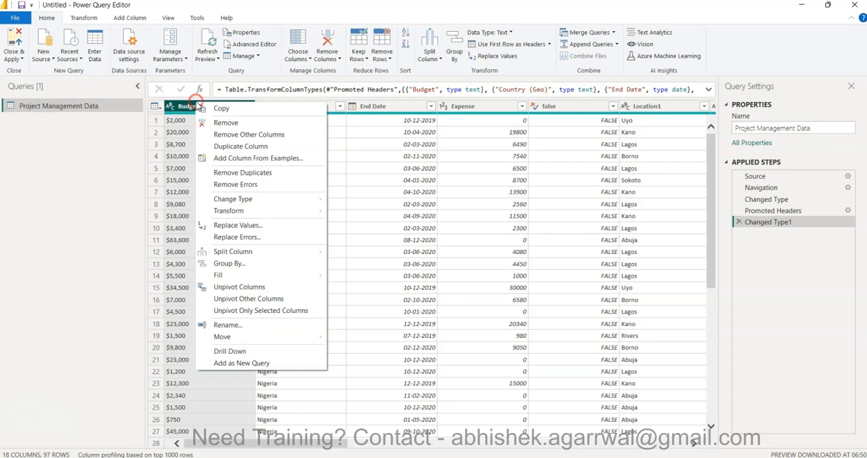
{"action": "left_click", "coordinate": [272, 227]}
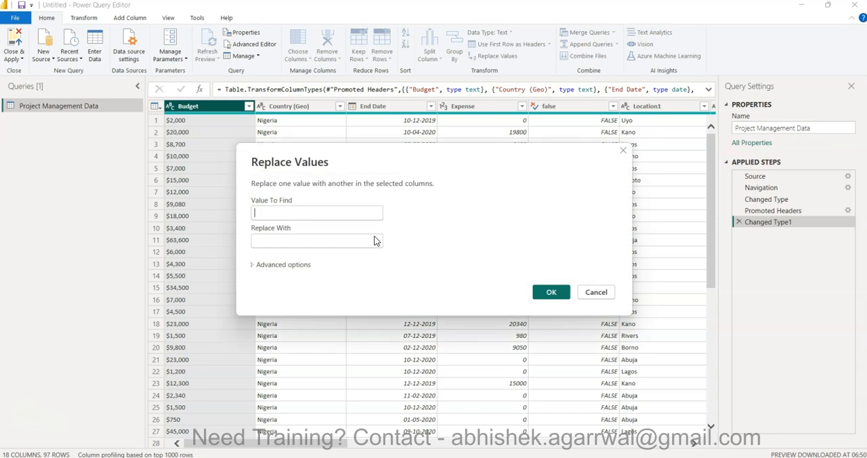
{"action": "type", "text": "$"}
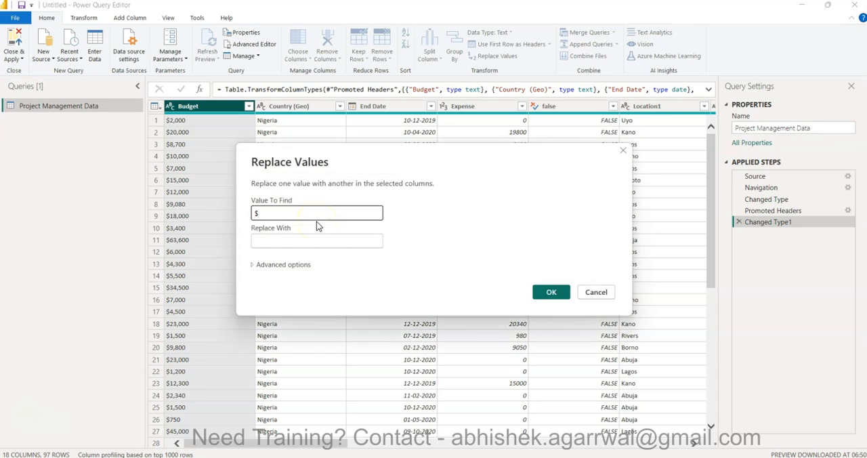
{"action": "left_click", "coordinate": [552, 293]}
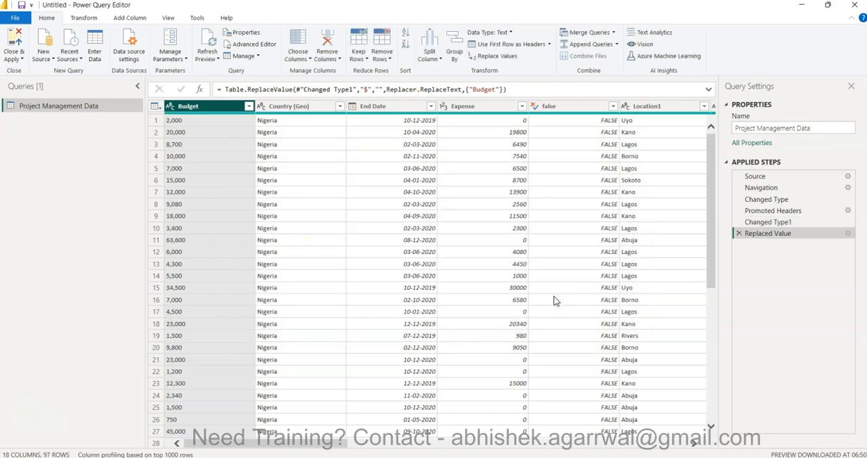
Try converting the Budget column to Whole Number and the Start Date column to Date.
{"action": "left_click", "coordinate": [171, 106]}
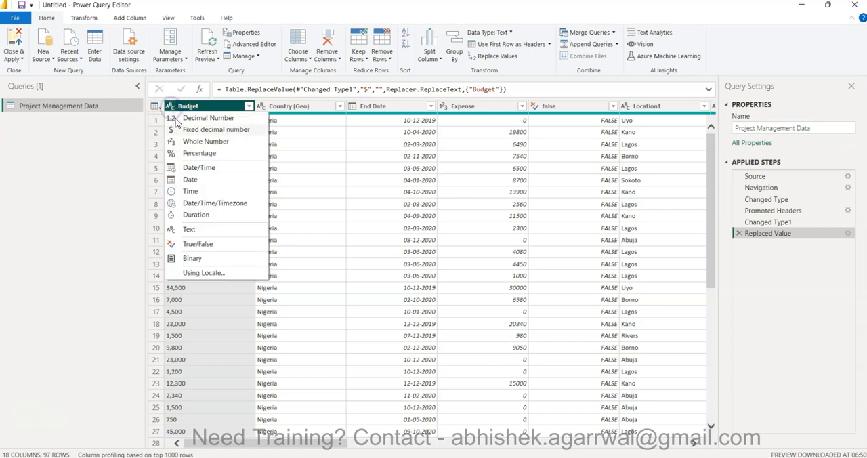
{"action": "left_click", "coordinate": [195, 142]}
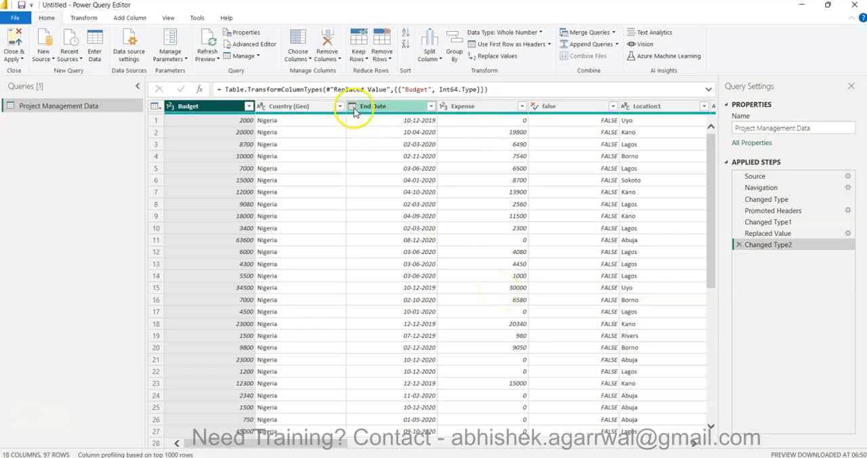
{"action": "scroll", "coordinate": [462, 223], "scroll_direction": "right", "scroll_amount": 2}
{"action": "scroll", "coordinate": [462, 222], "scroll_direction": "right", "scroll_amount": 3}
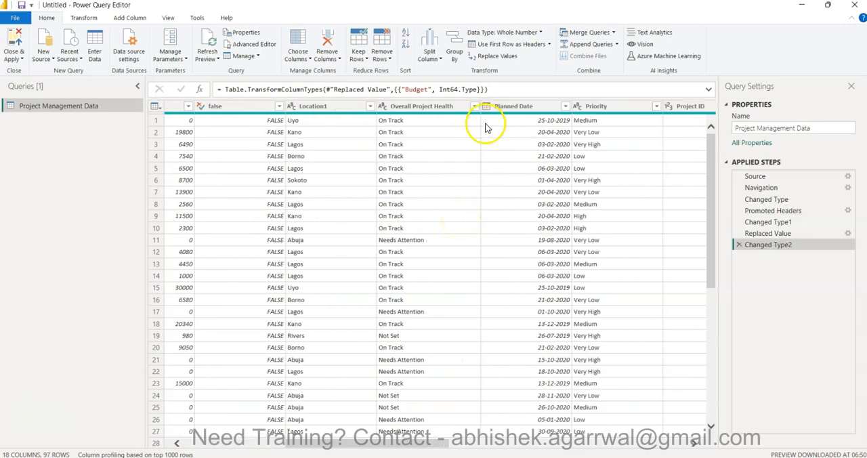
{"action": "scroll", "coordinate": [490, 120], "scroll_direction": "right", "scroll_amount": 6}
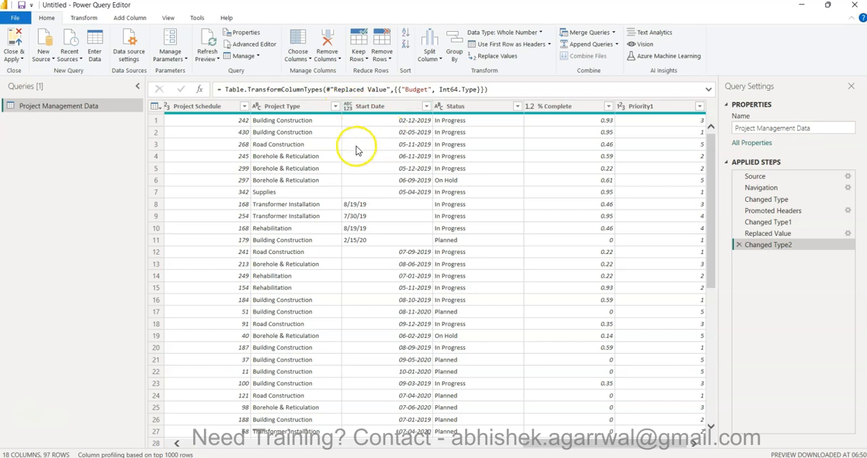
{"action": "left_click", "coordinate": [348, 107]}
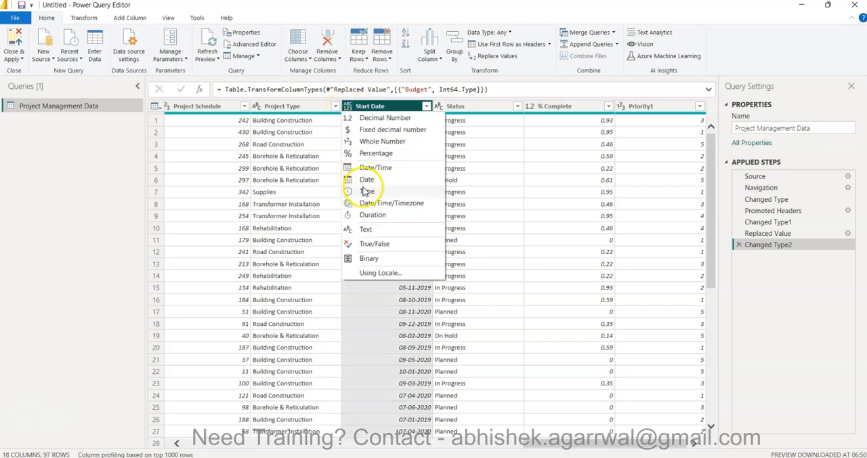
{"action": "left_click", "coordinate": [369, 180]}
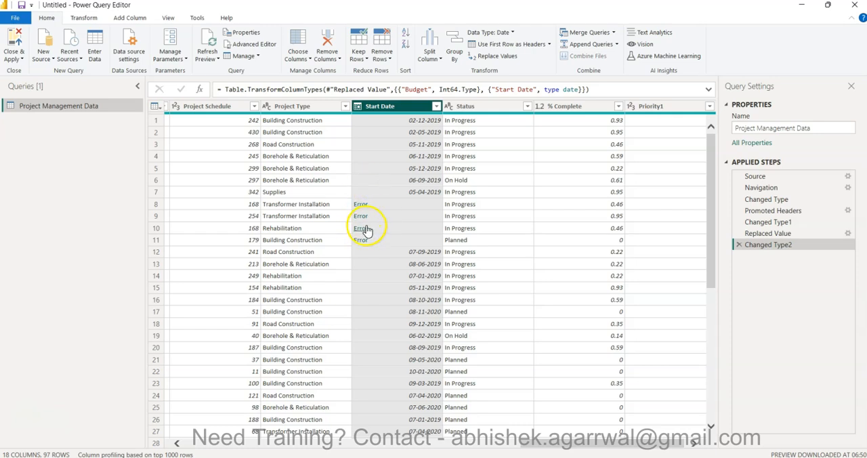
Delete the latest data type change, Changed Type2, from the query's applied steps.
{"action": "left_click", "coordinate": [357, 106]}
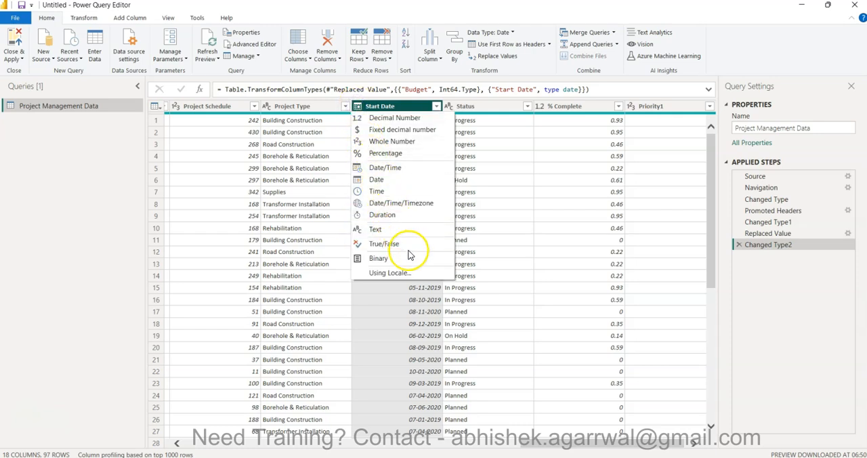
{"action": "left_click", "coordinate": [411, 324]}
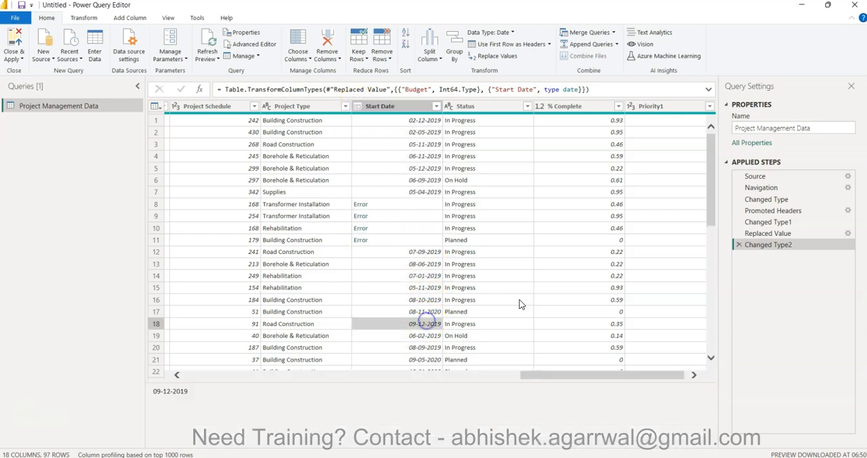
{"action": "left_click", "coordinate": [739, 245]}
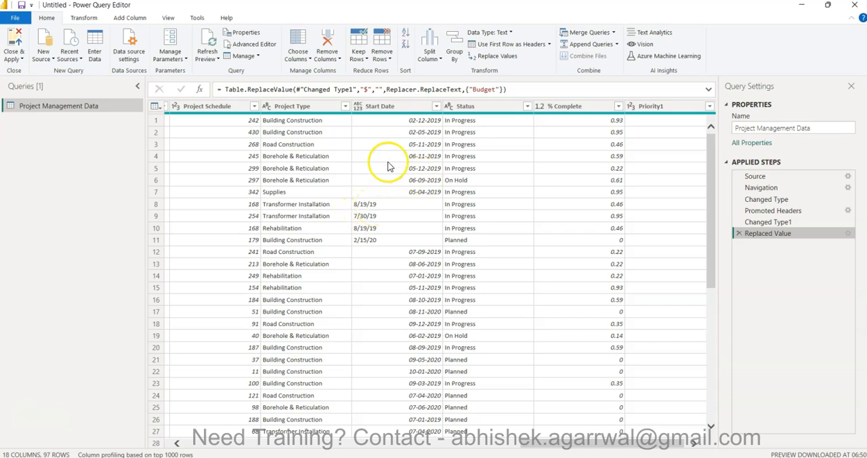
Try converting the Start Date column to Date using the English (India) locale, and delete that applied step.
{"action": "left_click", "coordinate": [357, 107]}
{"action": "left_click", "coordinate": [397, 274]}
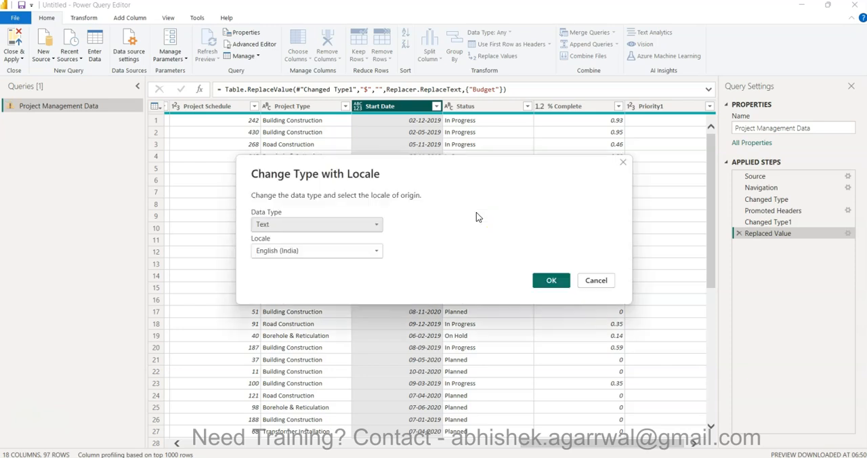
{"action": "left_click", "coordinate": [309, 224]}
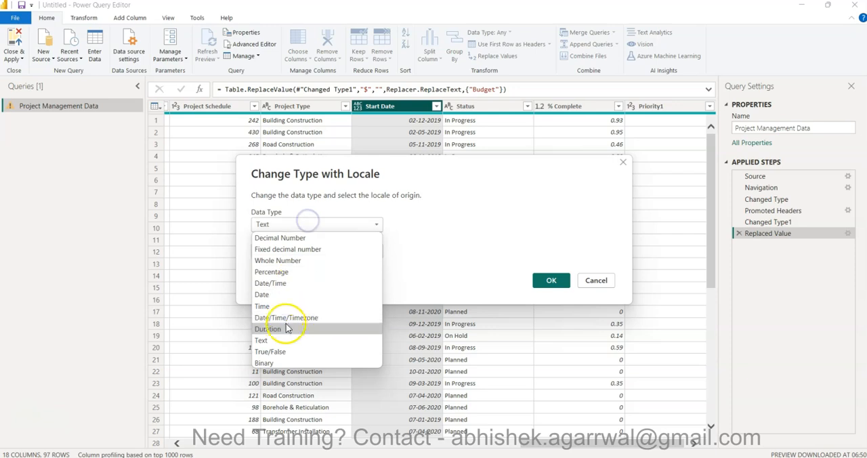
{"action": "left_click", "coordinate": [283, 294]}
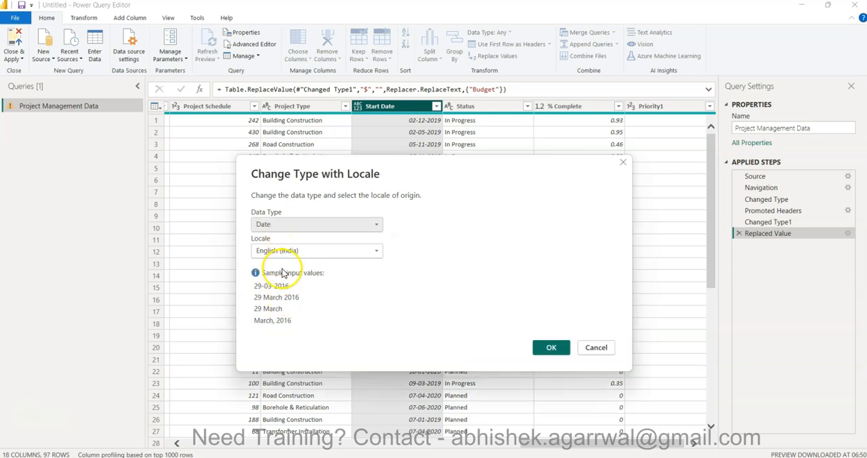
{"action": "left_click", "coordinate": [549, 347]}
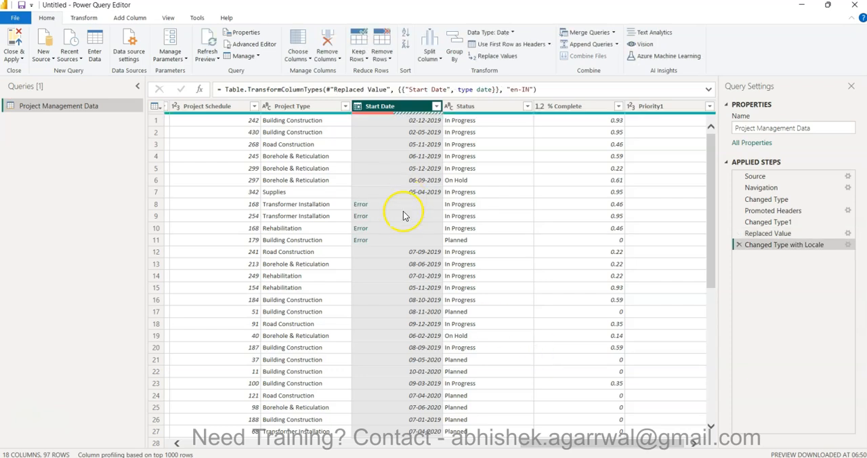
{"action": "left_click", "coordinate": [738, 244]}
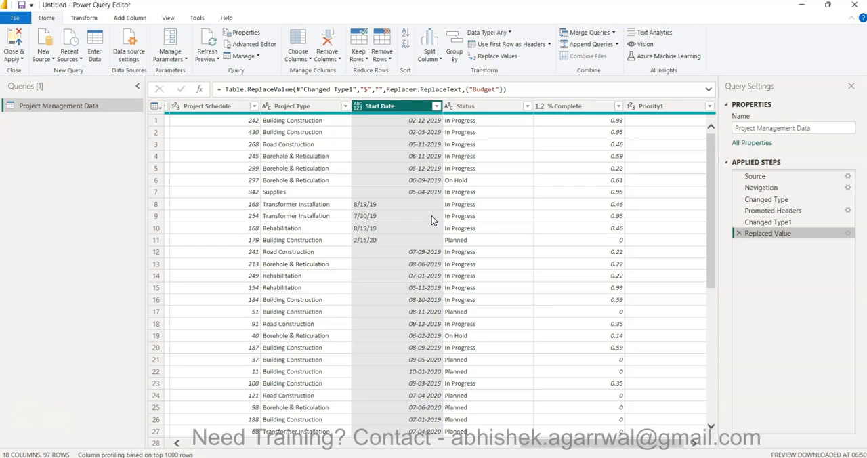
Apply the query changes to load the Project Management Data table and open it in Table view.
{"action": "scroll", "coordinate": [432, 218], "scroll_direction": "right", "scroll_amount": 5}
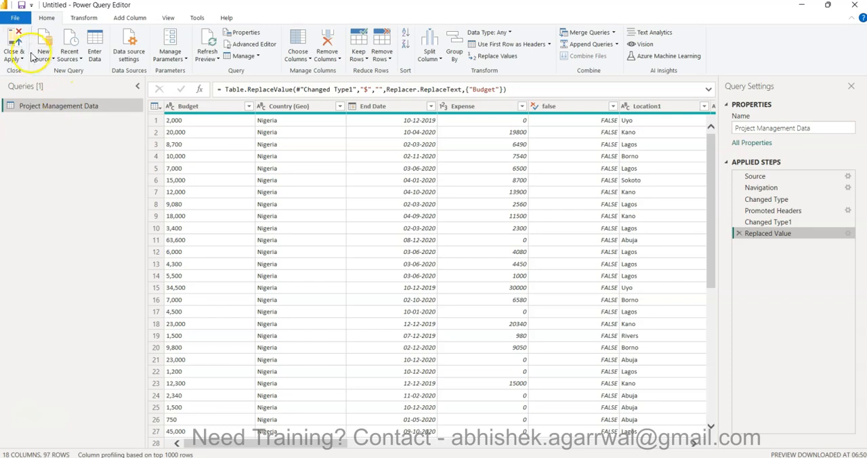
{"action": "left_click", "coordinate": [15, 38]}
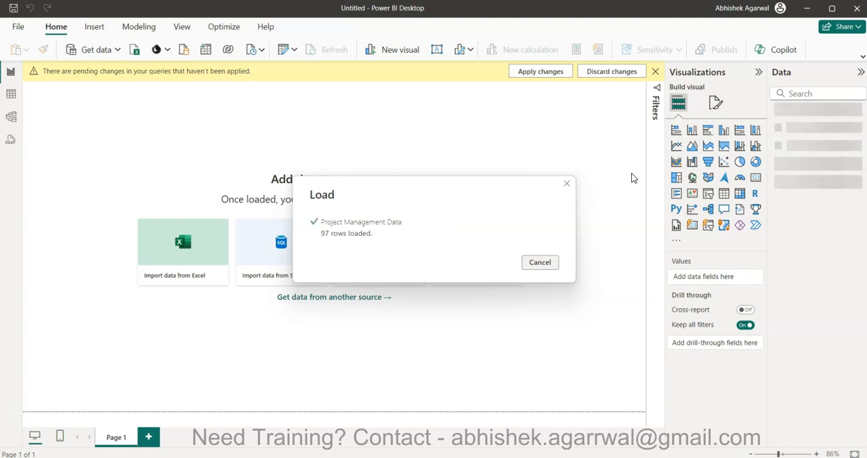
{"action": "left_click", "coordinate": [568, 183]}
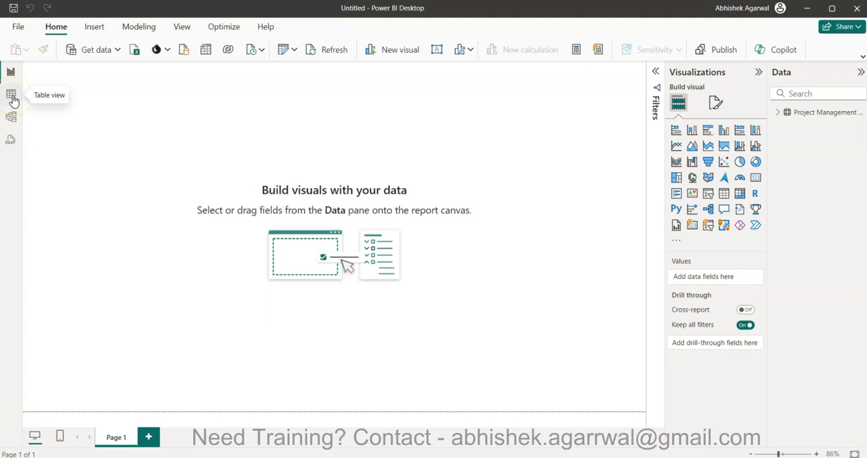
{"action": "left_click", "coordinate": [11, 97]}
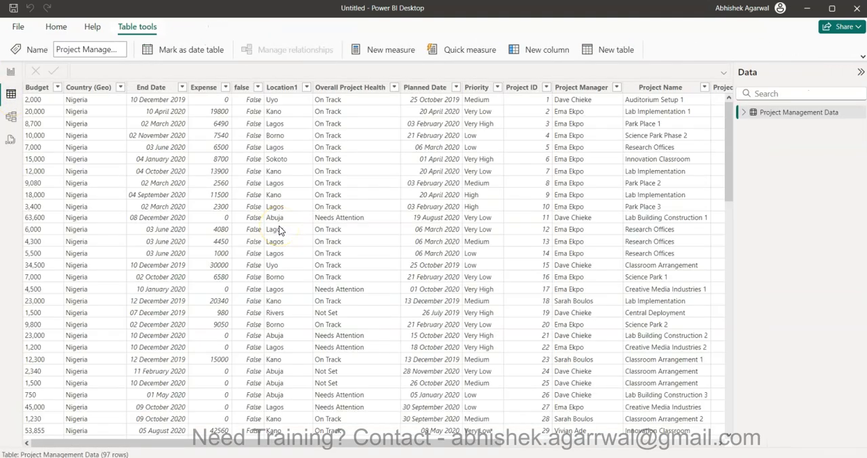
Change the Start Date column's data type to Date in the loaded table and accept the conversion.
{"action": "scroll", "coordinate": [279, 231], "scroll_direction": "right", "scroll_amount": 5}
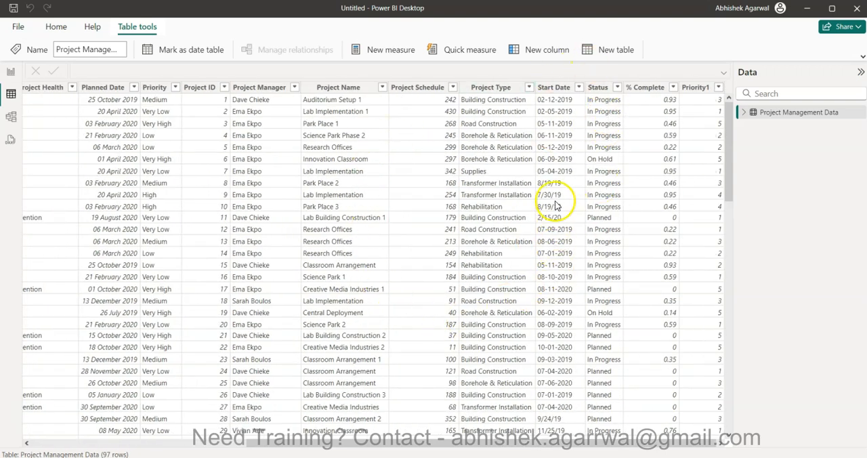
{"action": "left_click", "coordinate": [557, 195]}
{"action": "left_click", "coordinate": [557, 217]}
{"action": "left_click", "coordinate": [562, 90]}
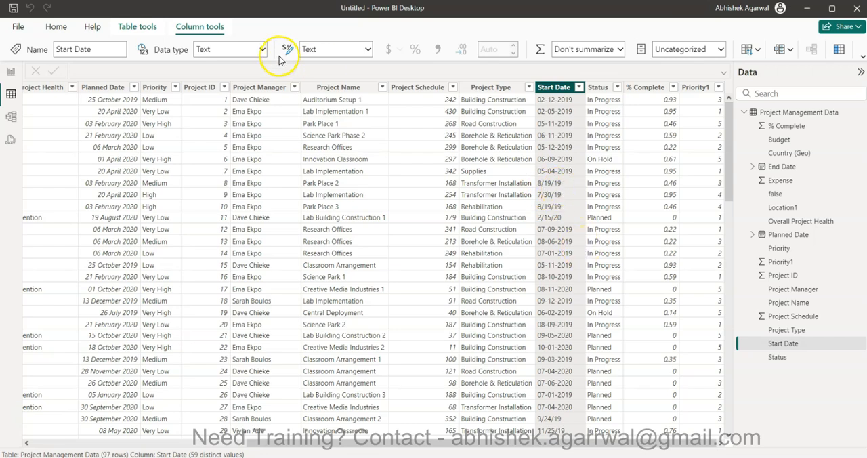
{"action": "left_click", "coordinate": [263, 50]}
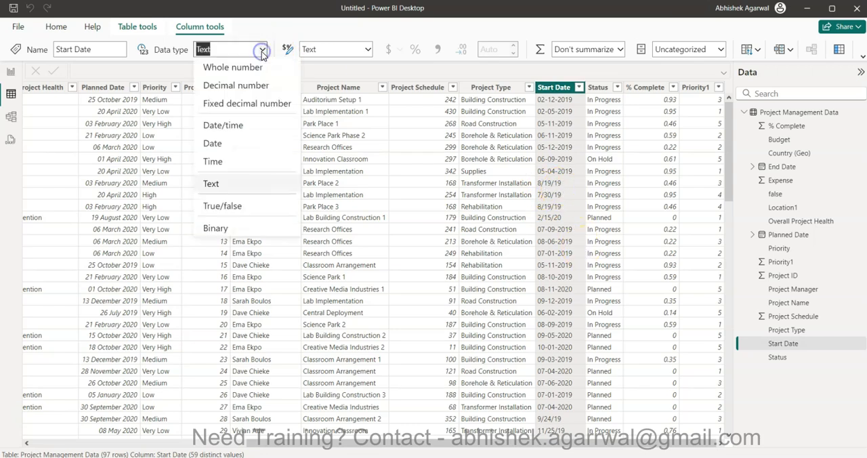
{"action": "left_click", "coordinate": [234, 144]}
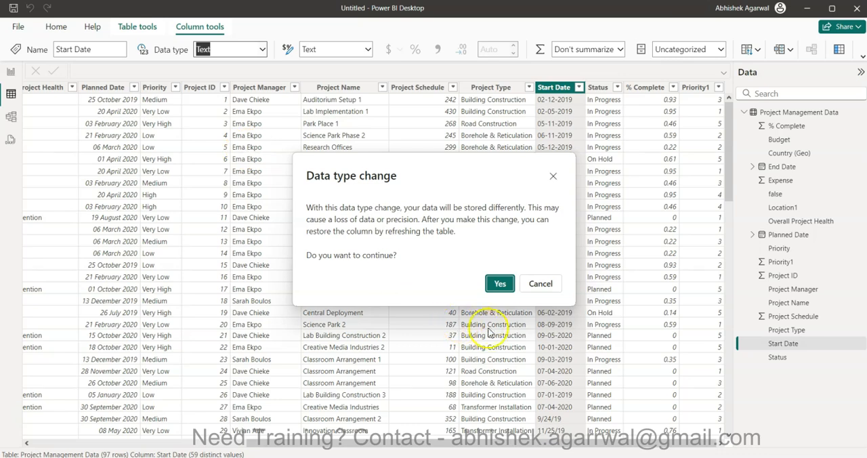
{"action": "left_click", "coordinate": [499, 285]}
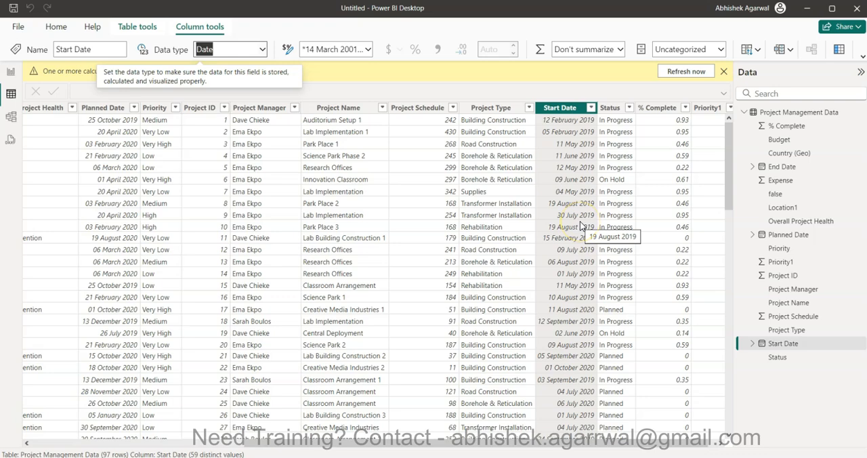
Review the converted Start Date values down the table and dismiss the manual refresh notice.
{"action": "left_click", "coordinate": [572, 255]}
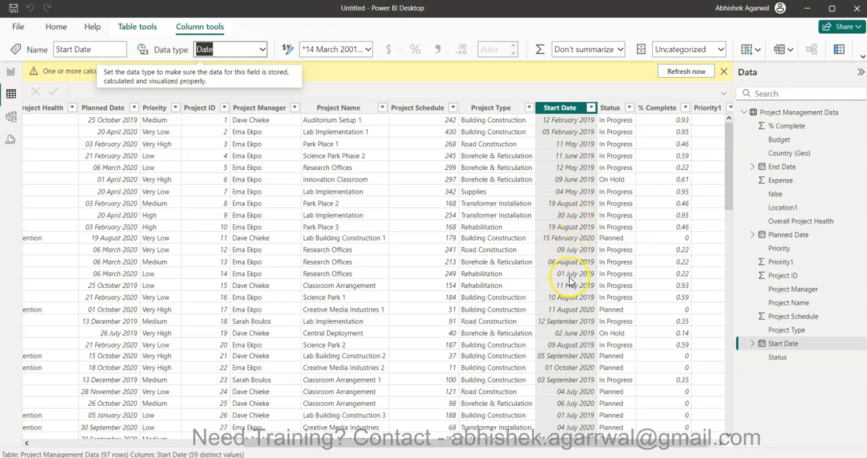
{"action": "scroll", "coordinate": [569, 281], "scroll_direction": "down", "scroll_amount": 10}
{"action": "scroll", "coordinate": [569, 281], "scroll_direction": "up", "scroll_amount": 10}
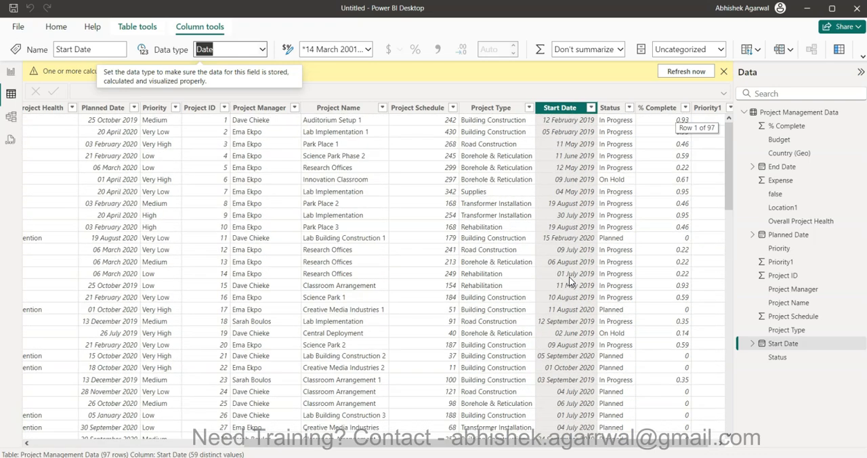
{"action": "left_click", "coordinate": [268, 98]}
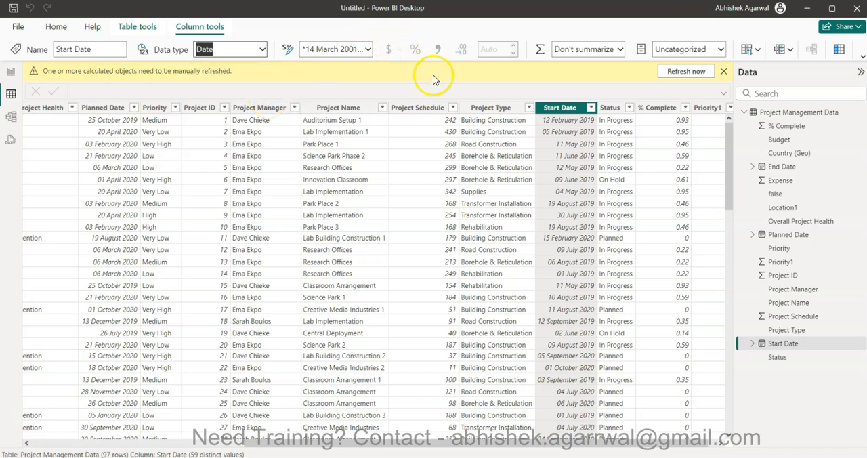
{"action": "left_click", "coordinate": [723, 71]}
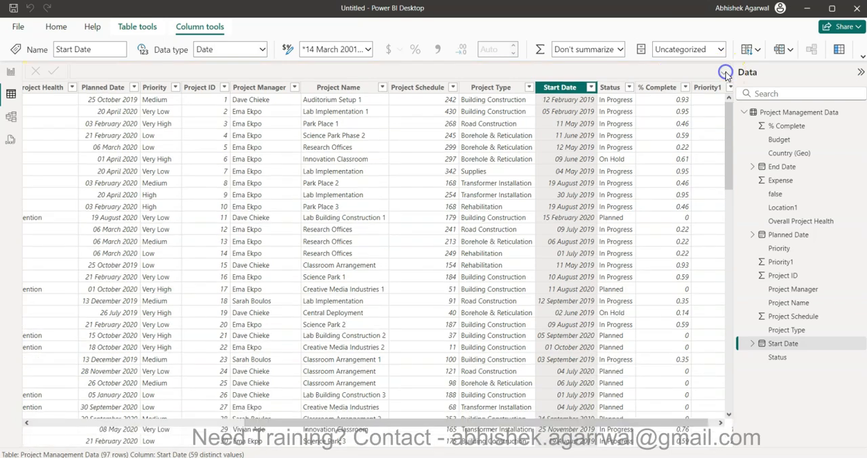
Apply the custom date format dd mmm yy to the Start Date column.
{"action": "left_click", "coordinate": [367, 49]}
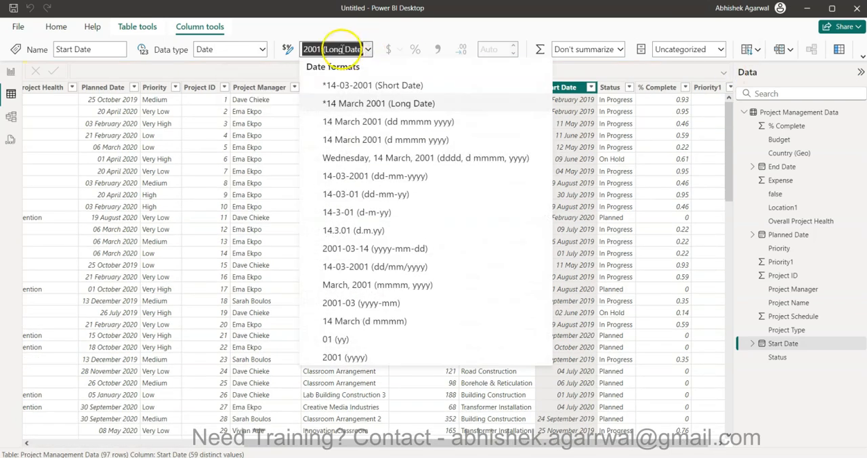
{"action": "left_click", "coordinate": [377, 21]}
{"action": "left_click", "coordinate": [345, 47]}
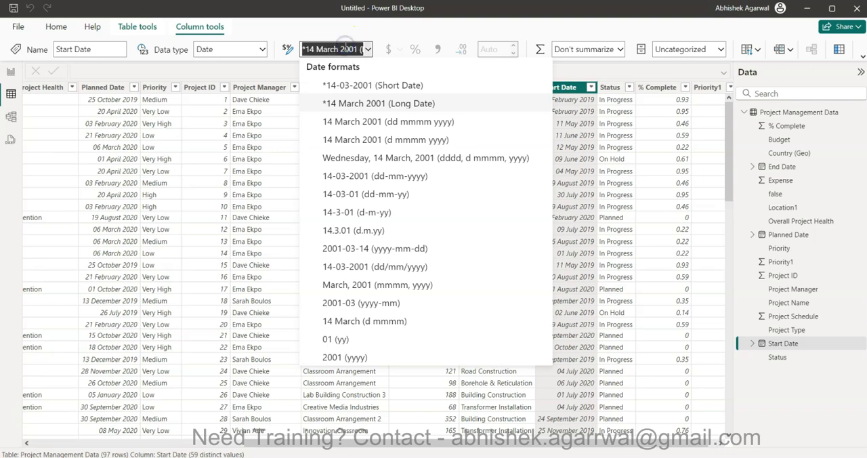
{"action": "type", "text": "dd mmm yy"}
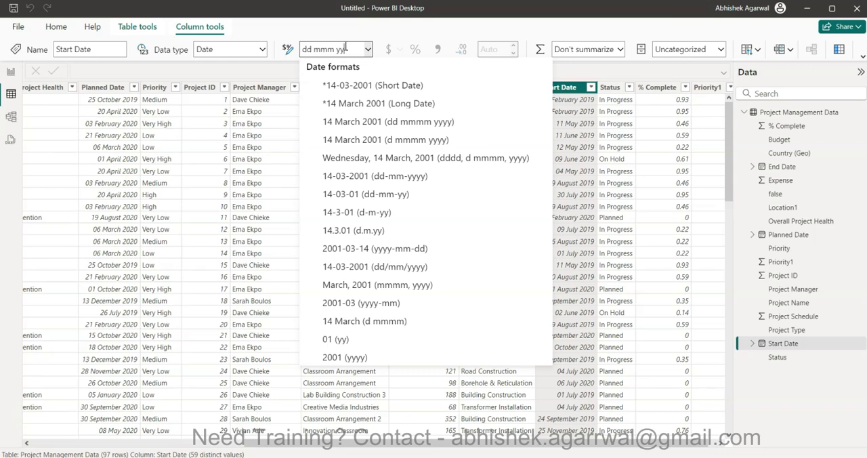
{"action": "left_click", "coordinate": [325, 48]}
{"action": "key", "text": "Return"}
{"action": "left_click", "coordinate": [585, 183]}
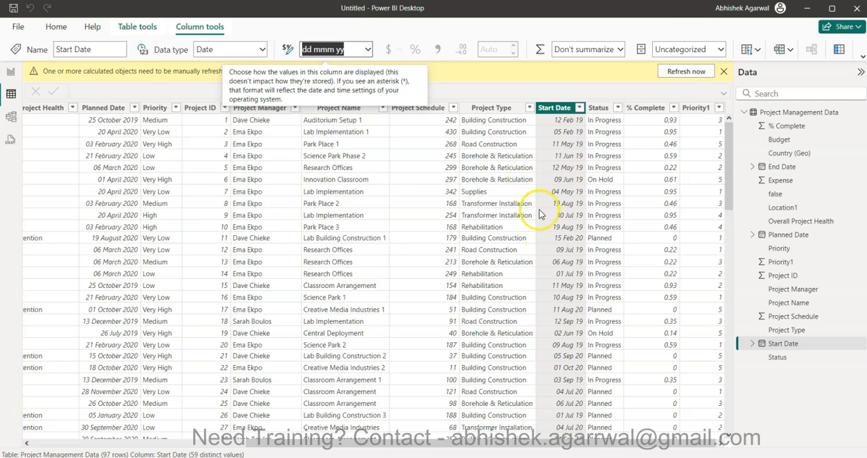
Apply the custom date format dd mmm yy to the Planned Date column.
{"action": "left_click", "coordinate": [119, 107]}
{"action": "left_click", "coordinate": [331, 54]}
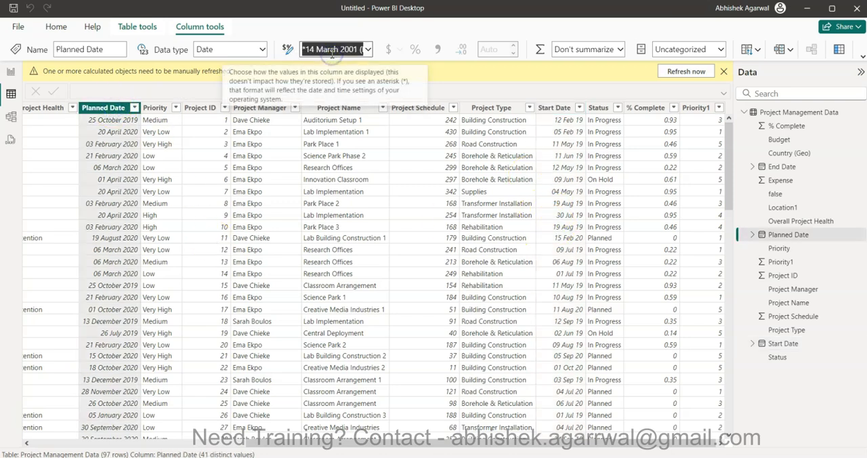
{"action": "type", "text": "dd mmm yy"}
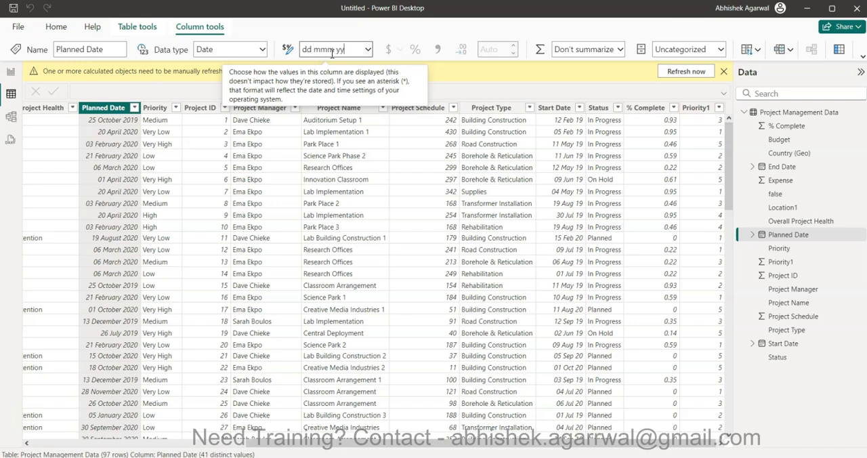
{"action": "key", "text": "Return"}
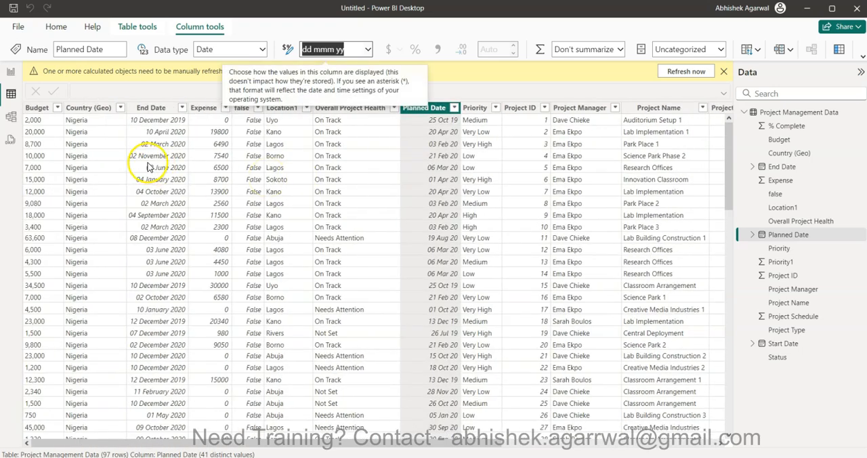
Apply the custom date format dd mmm yy to the End Date column.
{"action": "left_click", "coordinate": [152, 111]}
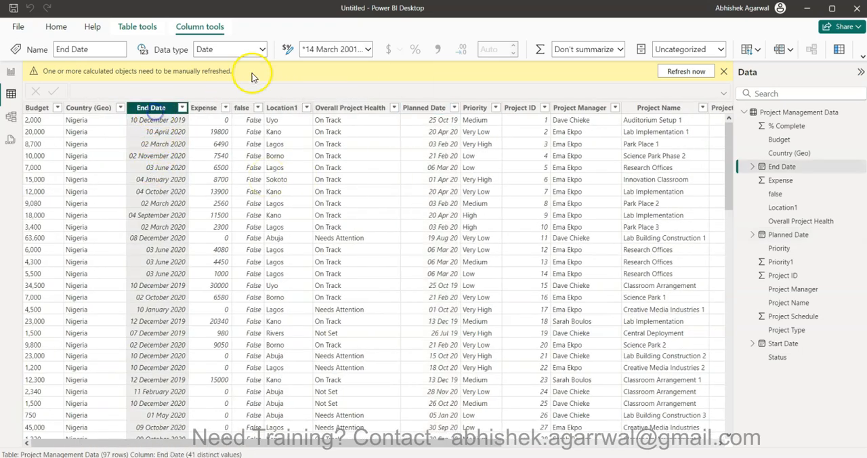
{"action": "left_click", "coordinate": [327, 50]}
{"action": "type", "text": "dd mmm"}
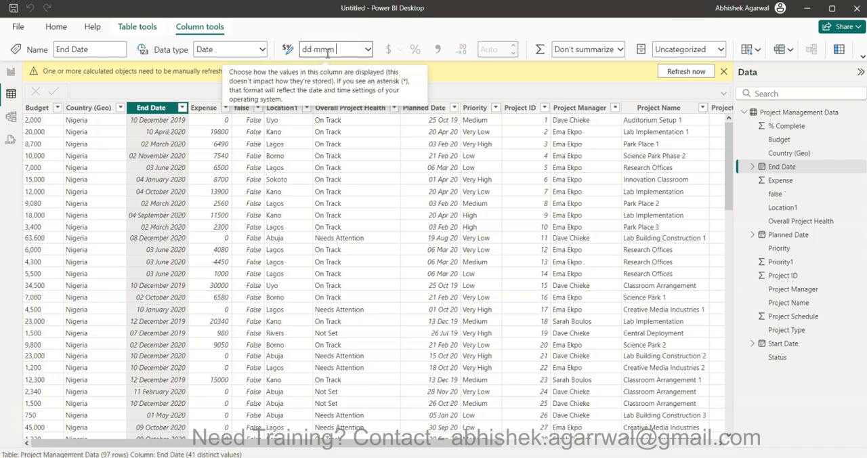
{"action": "key", "text": "Escape"}
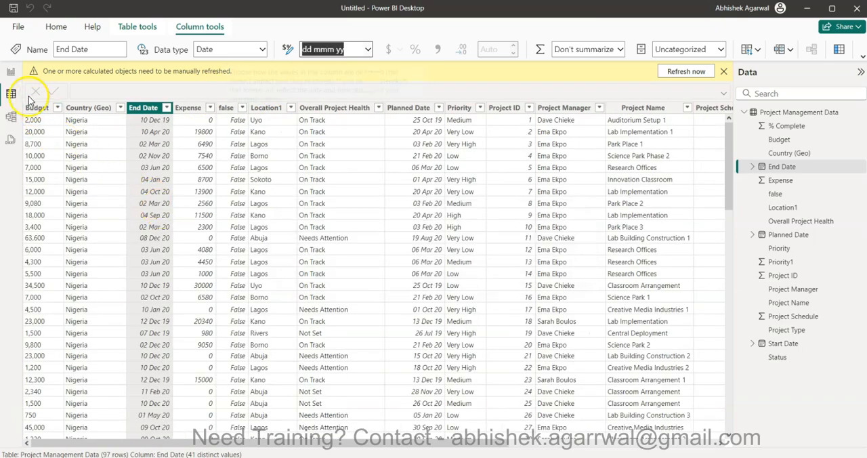
In Report view, add a wide, short text box across the page top reading PROJECT HEALTH SCORECARD.
{"action": "left_click", "coordinate": [11, 73]}
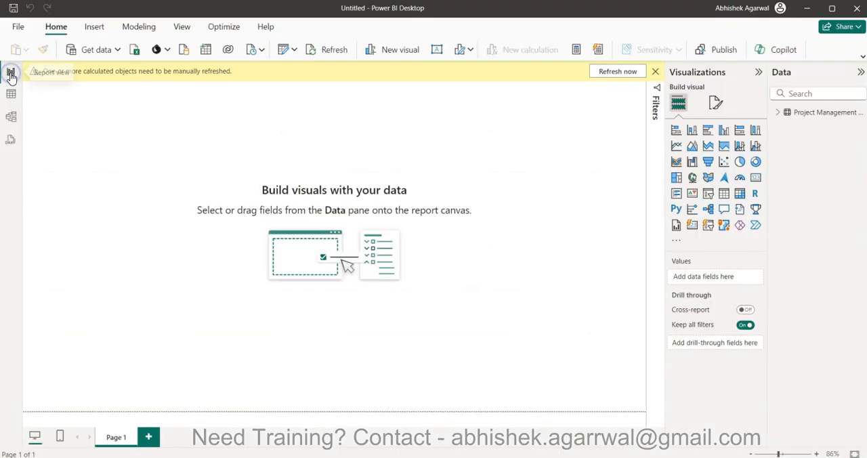
{"action": "left_click", "coordinate": [656, 71]}
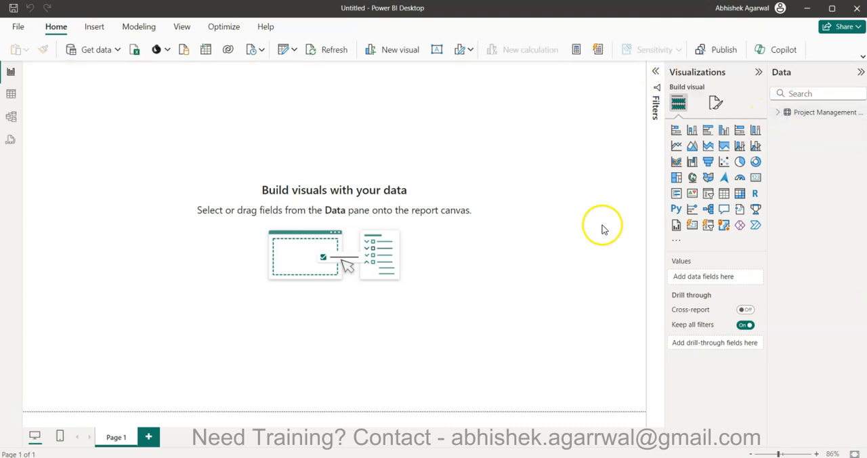
{"action": "left_click", "coordinate": [437, 49]}
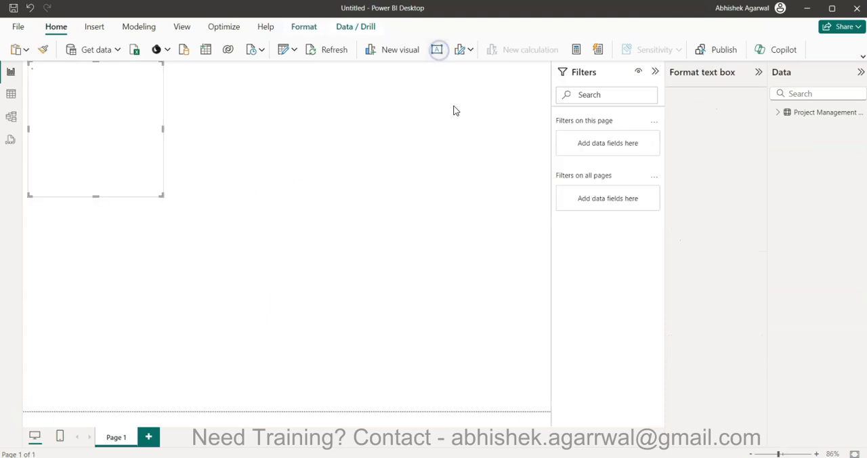
{"action": "left_click_drag", "start_coordinate": [140, 114], "coordinate": [544, 162]}
{"action": "left_click_drag", "start_coordinate": [286, 176], "coordinate": [310, 92]}
{"action": "left_click", "coordinate": [281, 80]}
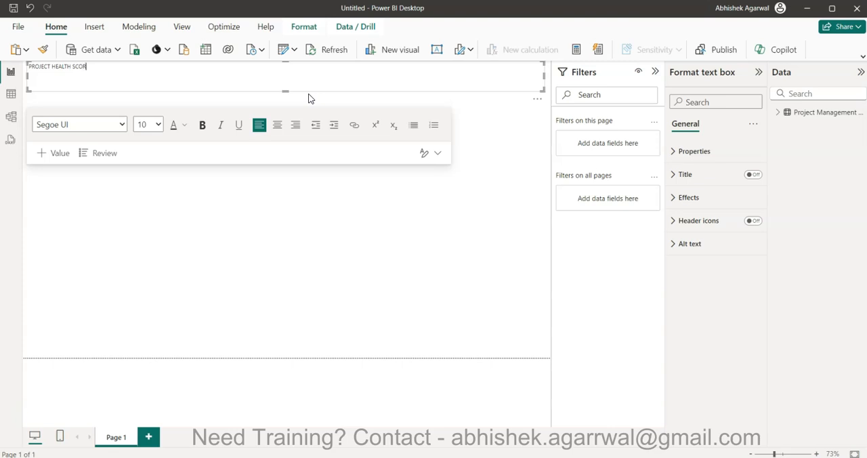
Format the whole PROJECT HEALTH SCORECARD title text as 40 pt bold.
{"action": "key", "text": "ctrl+a"}
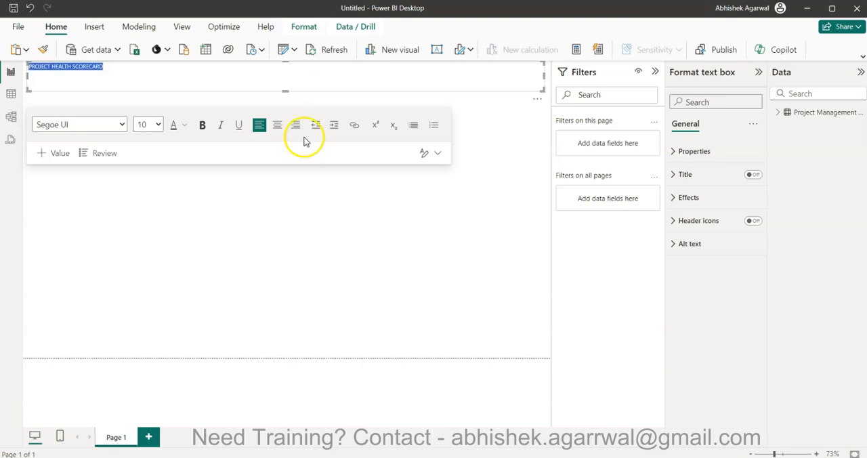
{"action": "left_click", "coordinate": [157, 125]}
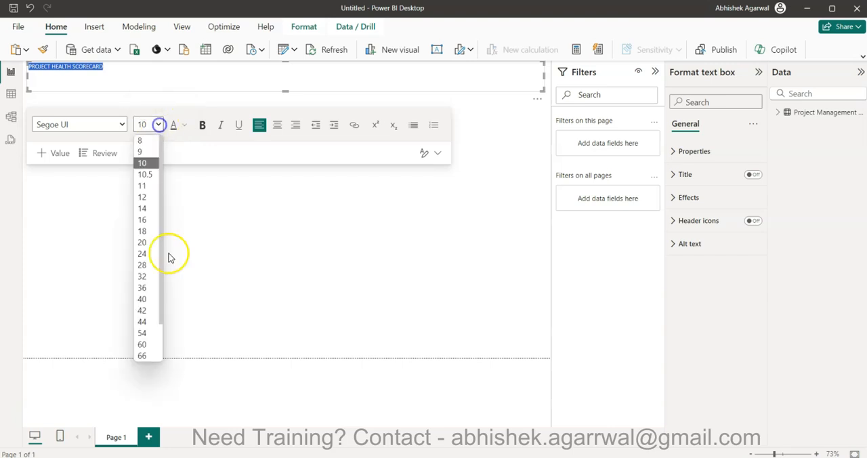
{"action": "left_click", "coordinate": [144, 296]}
{"action": "left_click", "coordinate": [201, 125]}
{"action": "left_click", "coordinate": [281, 244]}
Make the title text box slightly taller, nudge it away from the page corner, and deselect it.
{"action": "left_click", "coordinate": [287, 84]}
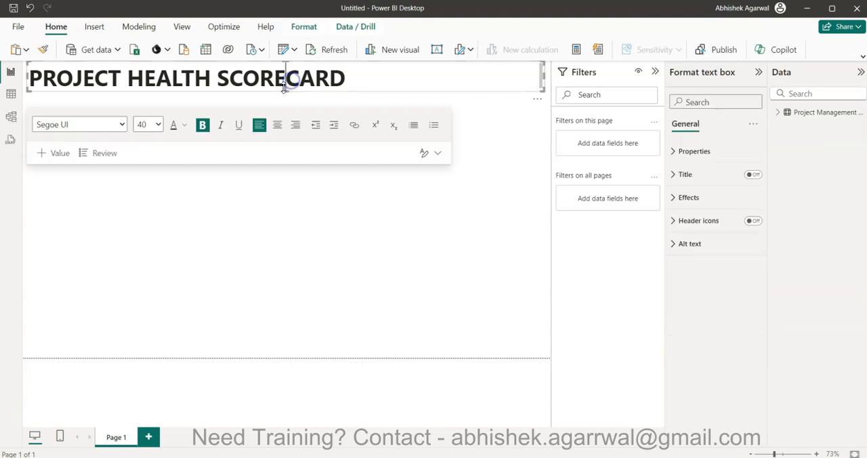
{"action": "left_click_drag", "start_coordinate": [284, 91], "coordinate": [283, 95]}
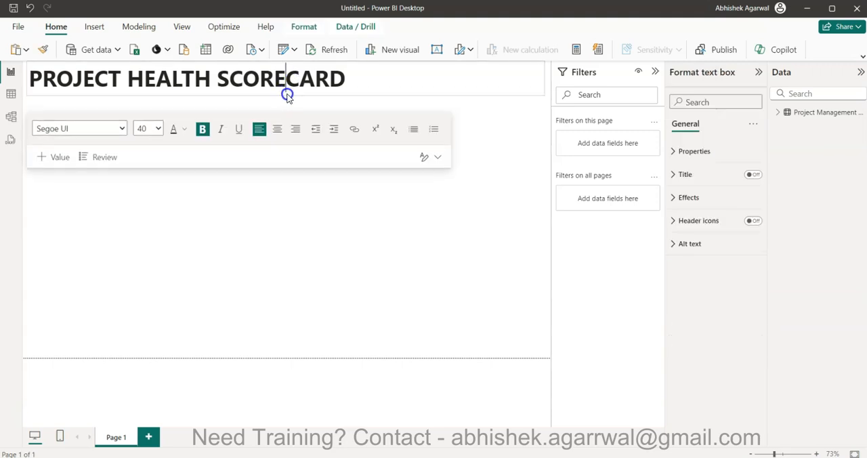
{"action": "left_click_drag", "start_coordinate": [305, 94], "coordinate": [314, 102]}
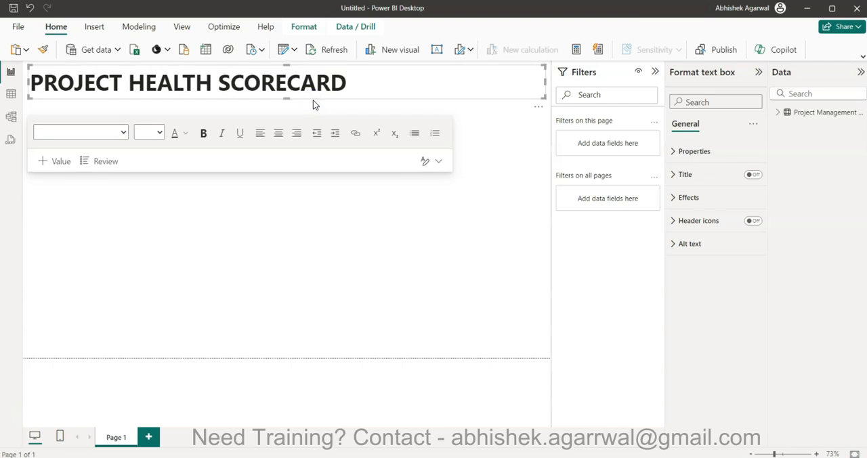
{"action": "left_click", "coordinate": [398, 215]}
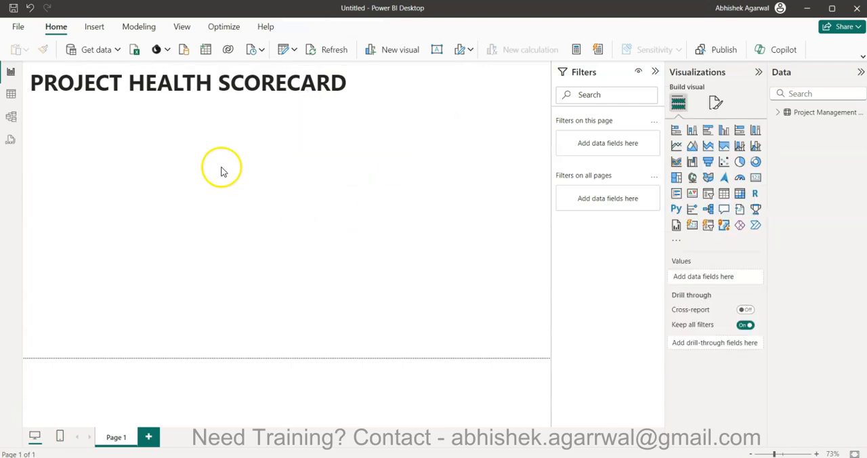
Insert a 100% stacked bar chart below the title with Overall Project Health as its legend field.
{"action": "left_click", "coordinate": [654, 73]}
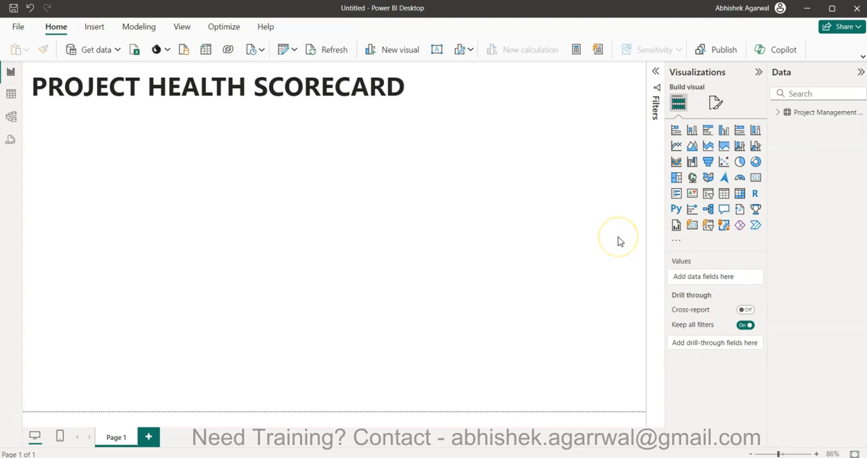
{"action": "left_click", "coordinate": [739, 130]}
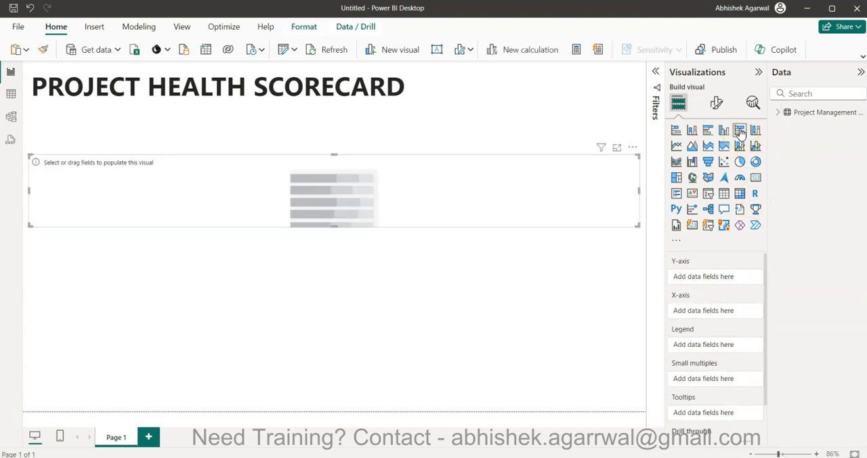
{"action": "left_click", "coordinate": [782, 112]}
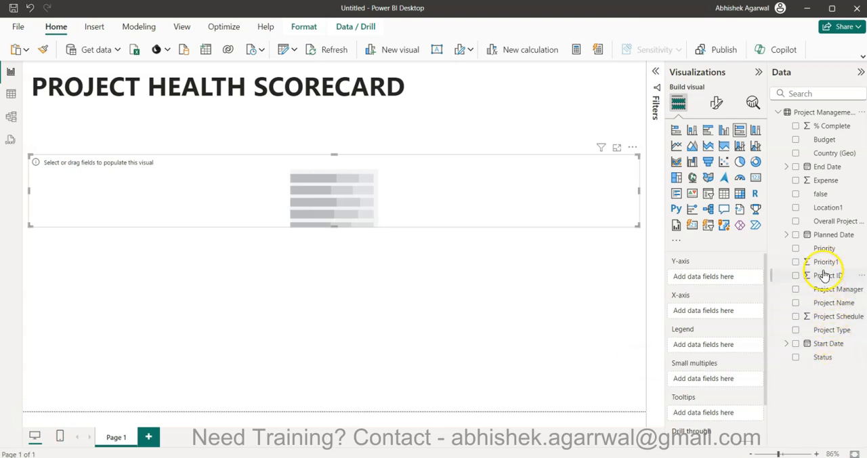
{"action": "mouse_move", "coordinate": [825, 225]}
{"action": "left_mouse_down"}
{"action": "mouse_move", "coordinate": [772, 242]}
{"action": "mouse_move", "coordinate": [720, 281]}
{"action": "mouse_move", "coordinate": [715, 348]}
{"action": "mouse_move", "coordinate": [710, 310]}
{"action": "left_mouse_up"}
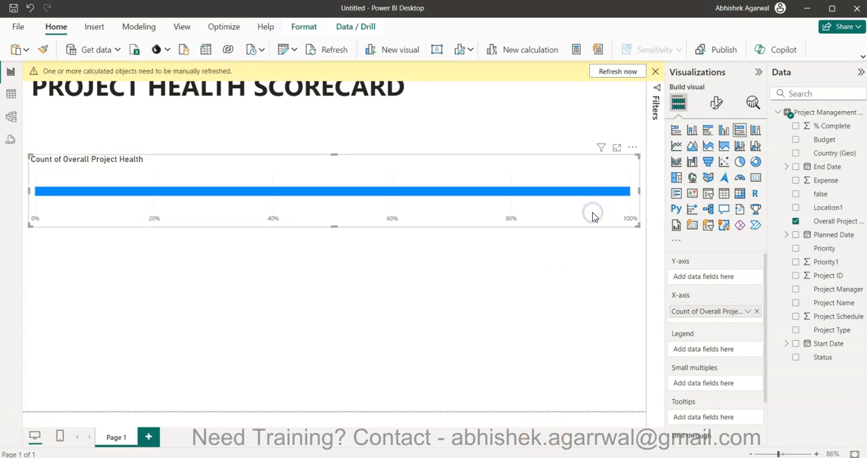
{"action": "left_click", "coordinate": [654, 71]}
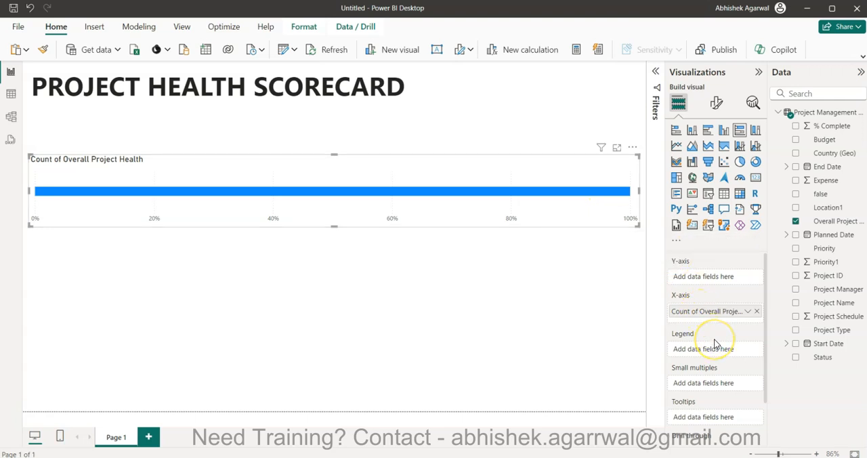
{"action": "left_click_drag", "start_coordinate": [705, 314], "coordinate": [700, 354]}
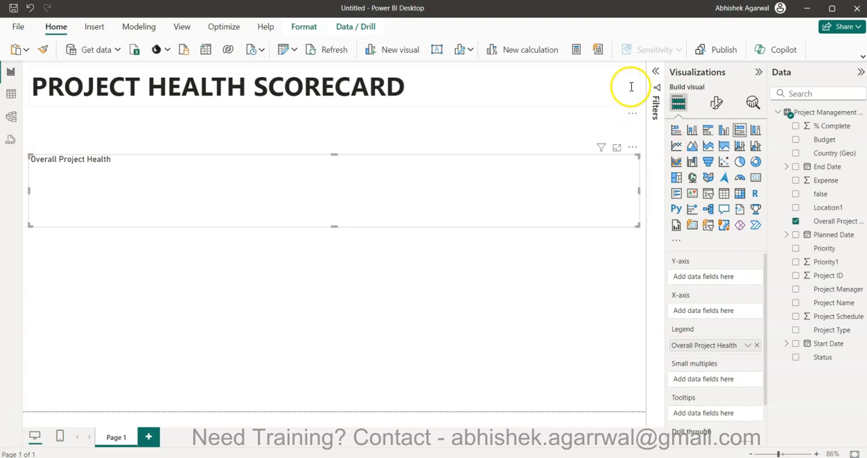
Create the measure #one = 1 and use it as the stacked bar chart's X-axis value.
{"action": "left_click", "coordinate": [574, 57]}
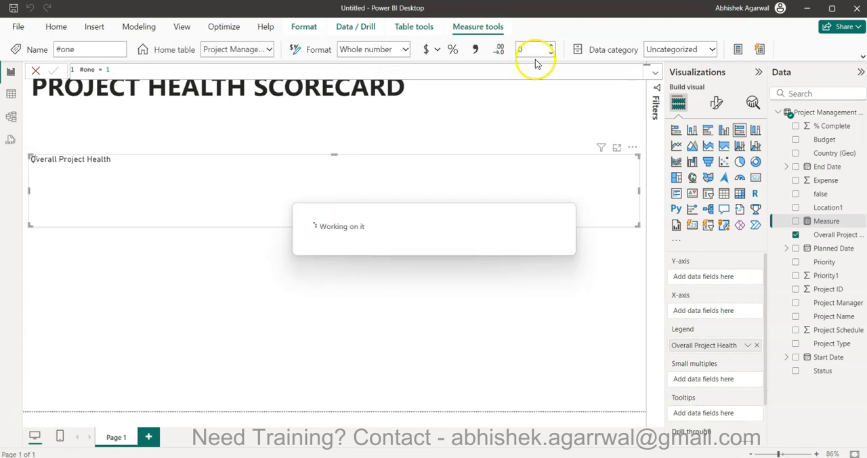
{"action": "left_click_drag", "start_coordinate": [821, 126], "coordinate": [708, 279]}
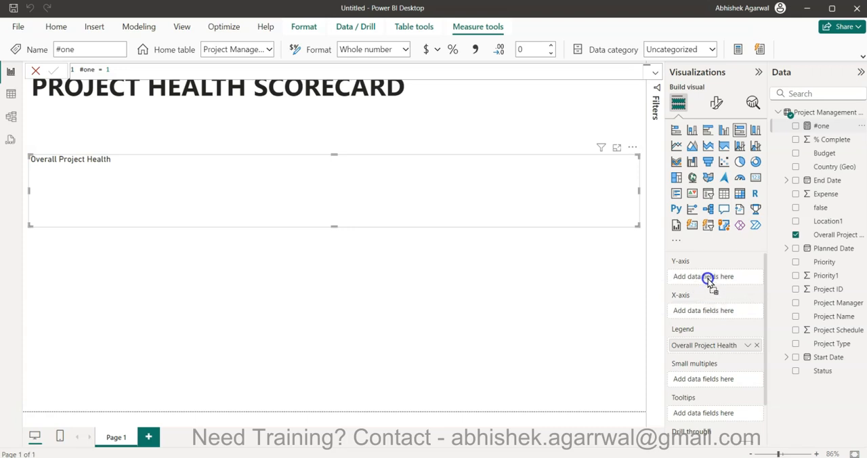
{"action": "left_click_drag", "start_coordinate": [821, 126], "coordinate": [723, 312]}
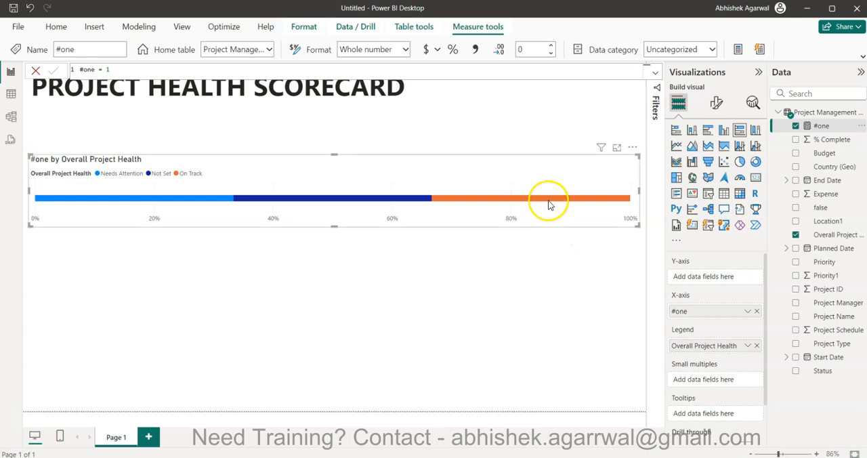
Turn off the stacked bar chart's legend, title and X-axis values.
{"action": "left_click", "coordinate": [716, 101]}
{"action": "left_click", "coordinate": [753, 227]}
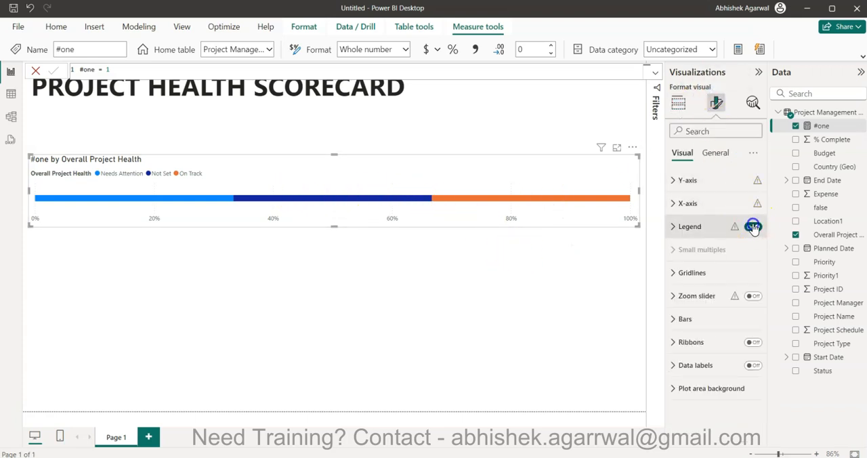
{"action": "left_click", "coordinate": [719, 153]}
{"action": "left_click", "coordinate": [752, 203]}
{"action": "left_click", "coordinate": [689, 153]}
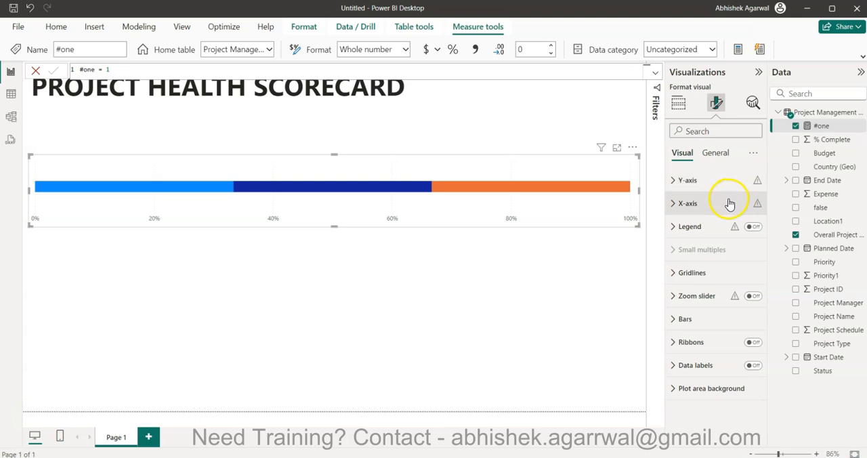
{"action": "left_click", "coordinate": [729, 204]}
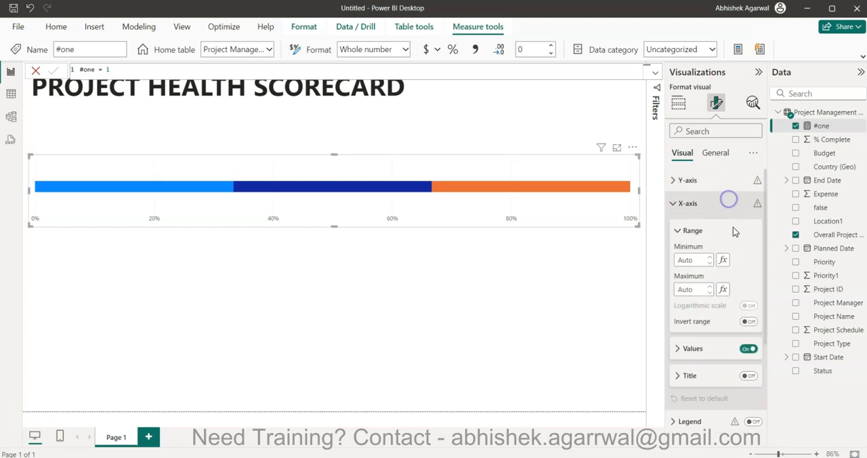
{"action": "left_click", "coordinate": [748, 349]}
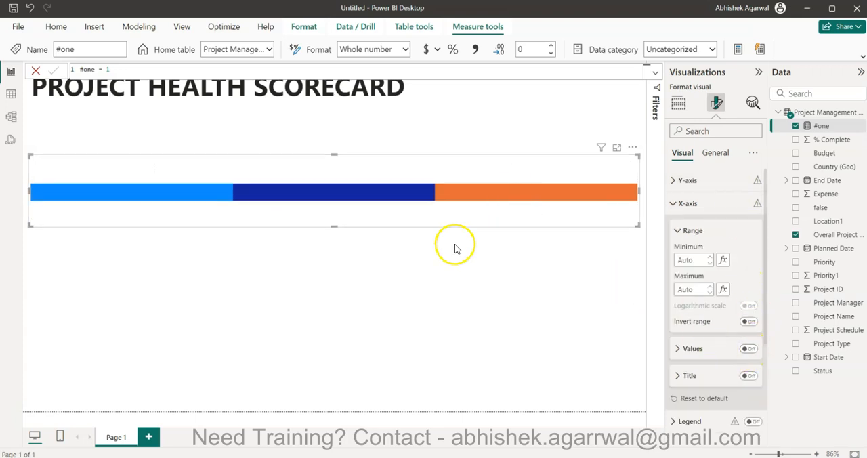
Shrink the stacked bar chart to a thin strip and position it directly beneath the page title.
{"action": "left_click_drag", "start_coordinate": [333, 226], "coordinate": [359, 143]}
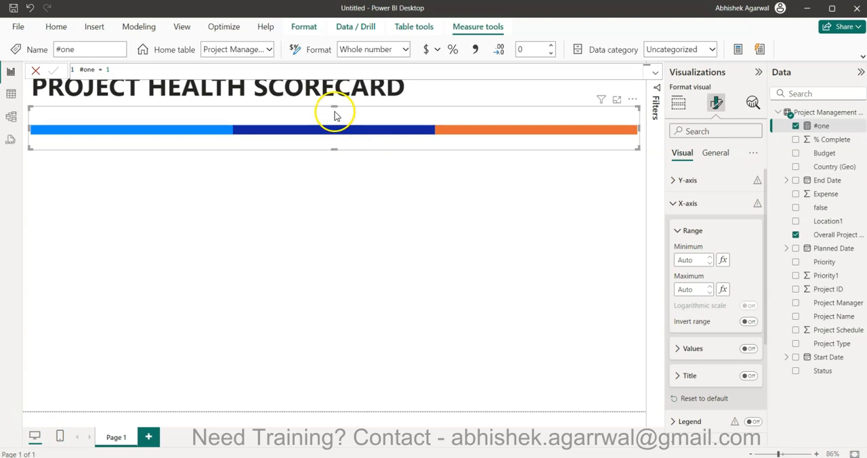
{"action": "mouse_move", "coordinate": [332, 109]}
{"action": "left_mouse_down"}
{"action": "mouse_move", "coordinate": [335, 140]}
{"action": "mouse_move", "coordinate": [335, 117]}
{"action": "left_mouse_up"}
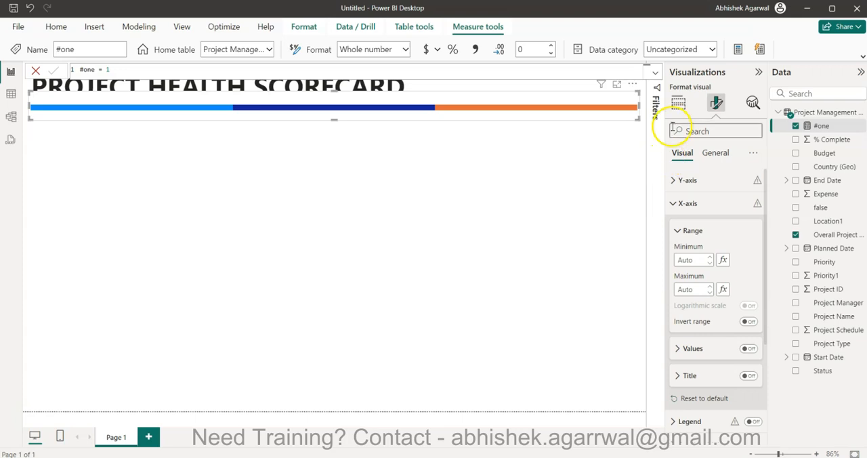
Turn off the stacked bar chart's background so it does not cover the page title.
{"action": "left_click", "coordinate": [713, 156]}
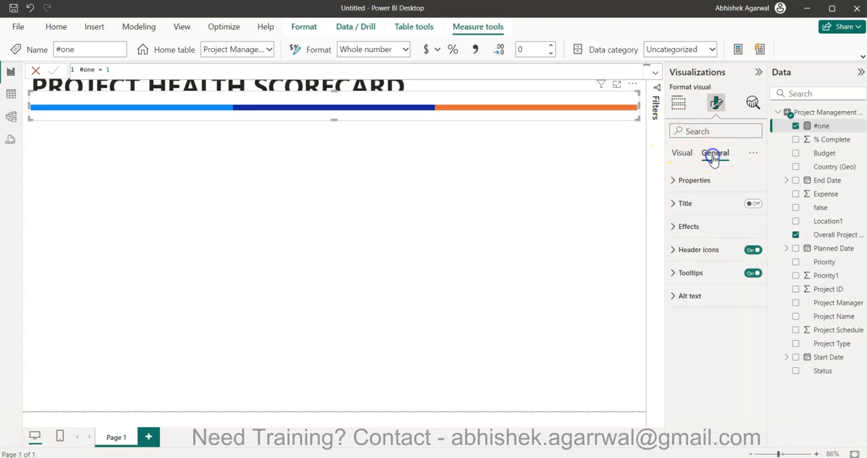
{"action": "left_click", "coordinate": [732, 233]}
{"action": "left_click", "coordinate": [747, 256]}
{"action": "left_click", "coordinate": [497, 251]}
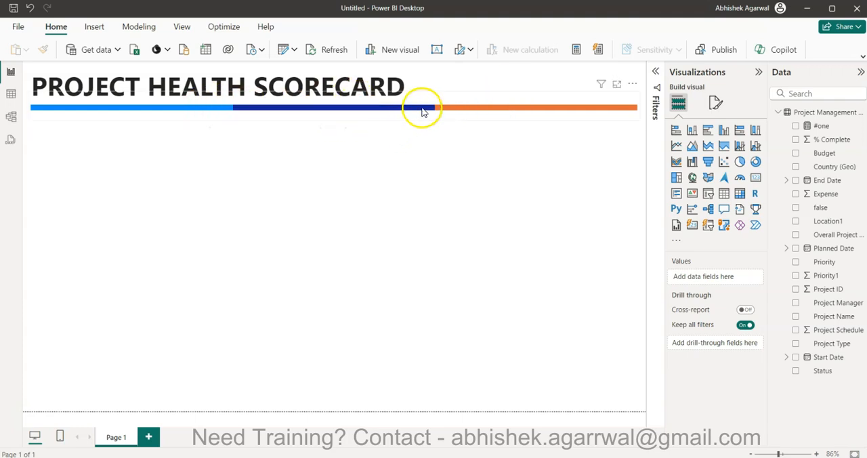
Try Overall Project Health as a tooltip field on the stacked bar chart, and remove it again.
{"action": "left_click", "coordinate": [586, 118]}
{"action": "left_click", "coordinate": [716, 103]}
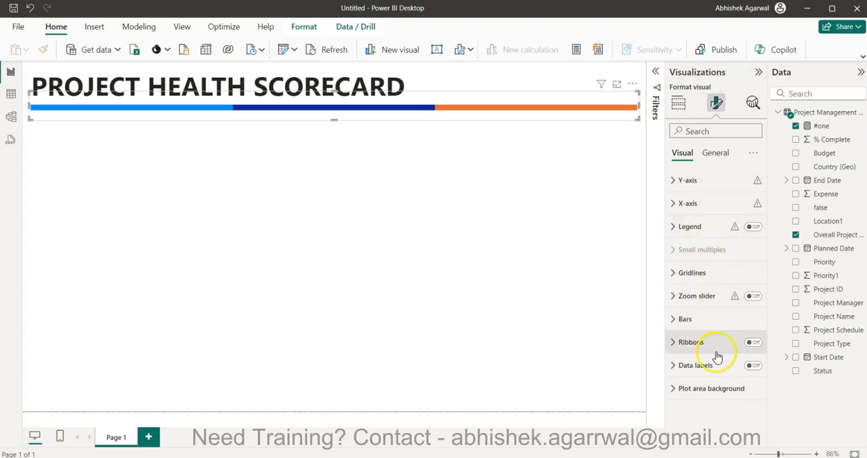
{"action": "left_click", "coordinate": [679, 103]}
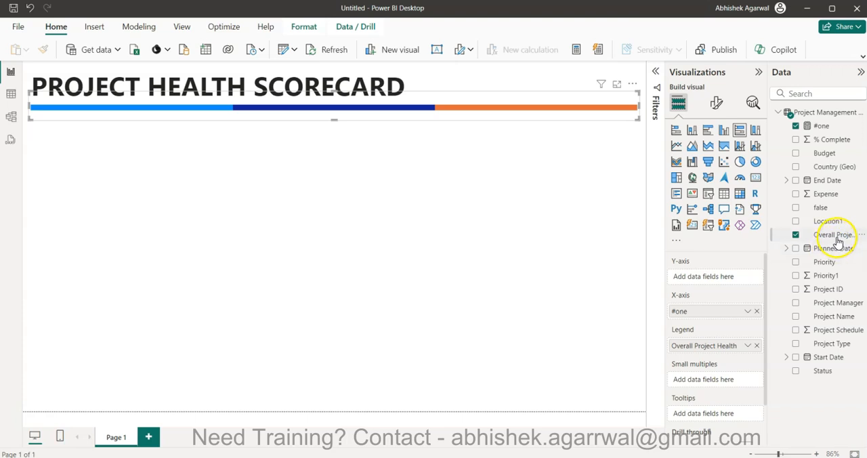
{"action": "mouse_move", "coordinate": [837, 240]}
{"action": "left_mouse_down"}
{"action": "mouse_move", "coordinate": [730, 405]}
{"action": "mouse_move", "coordinate": [714, 413]}
{"action": "left_mouse_up"}
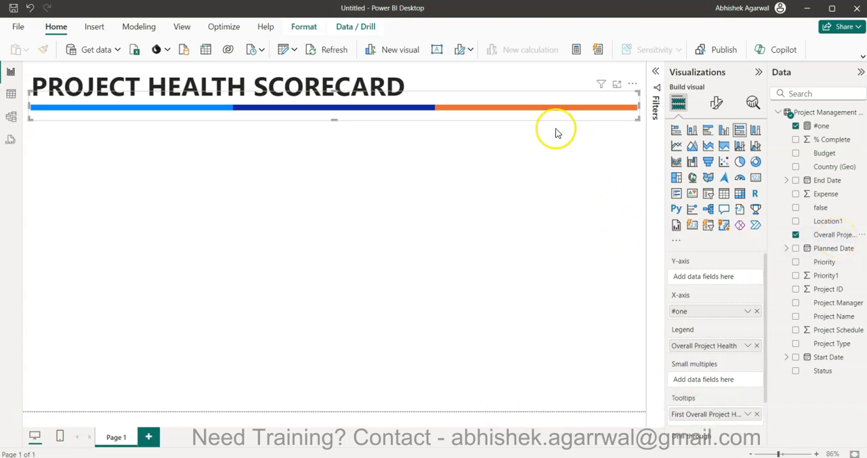
{"action": "mouse_move", "coordinate": [542, 114]}
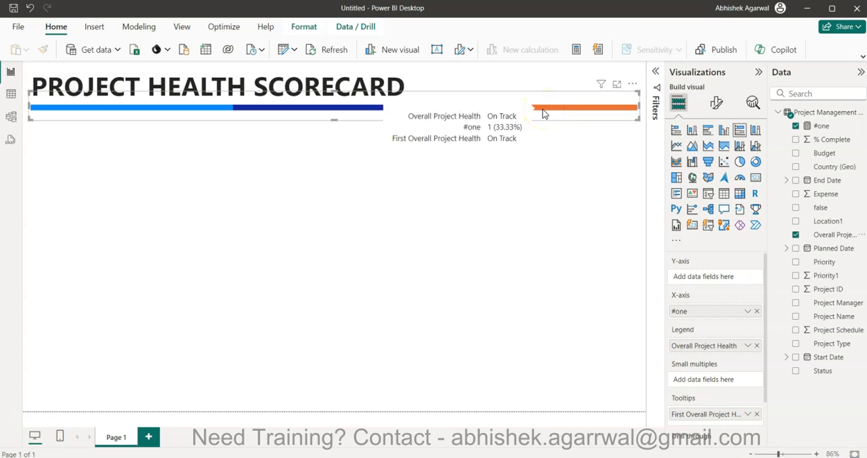
{"action": "left_click", "coordinate": [757, 416]}
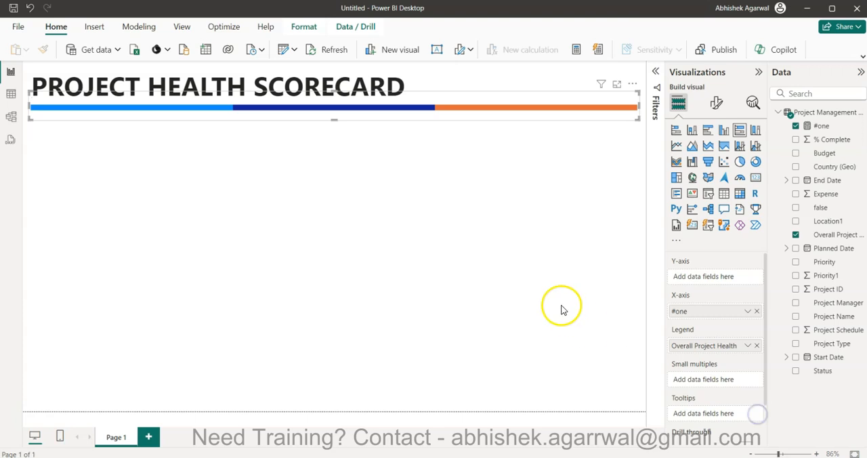
{"action": "left_click", "coordinate": [561, 305]}
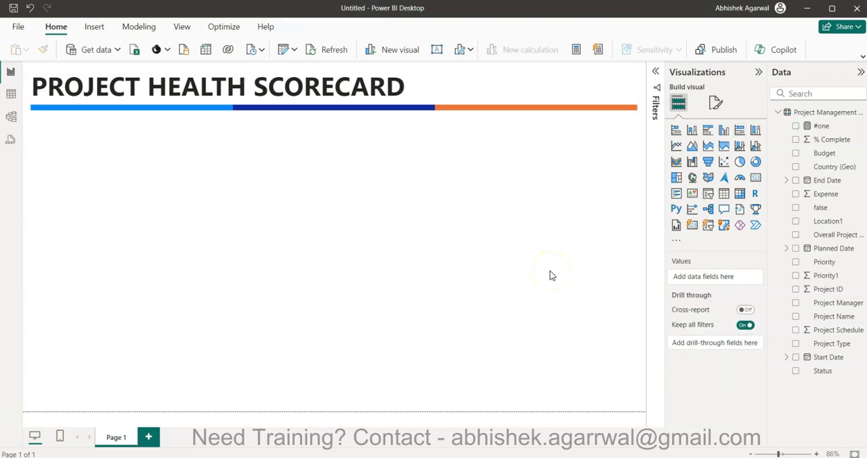
Insert a card visual and shrink it into a small box under the left end of the color bar.
{"action": "left_click", "coordinate": [755, 178]}
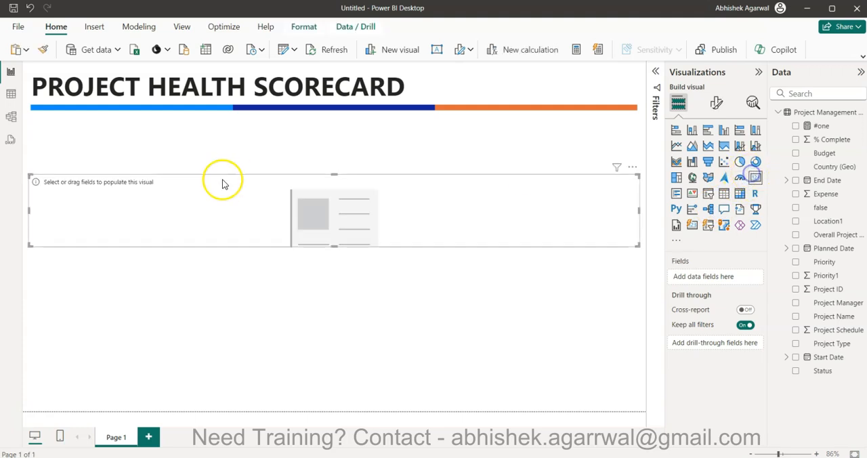
{"action": "left_click_drag", "start_coordinate": [639, 210], "coordinate": [128, 152]}
{"action": "left_click_drag", "start_coordinate": [94, 187], "coordinate": [107, 159]}
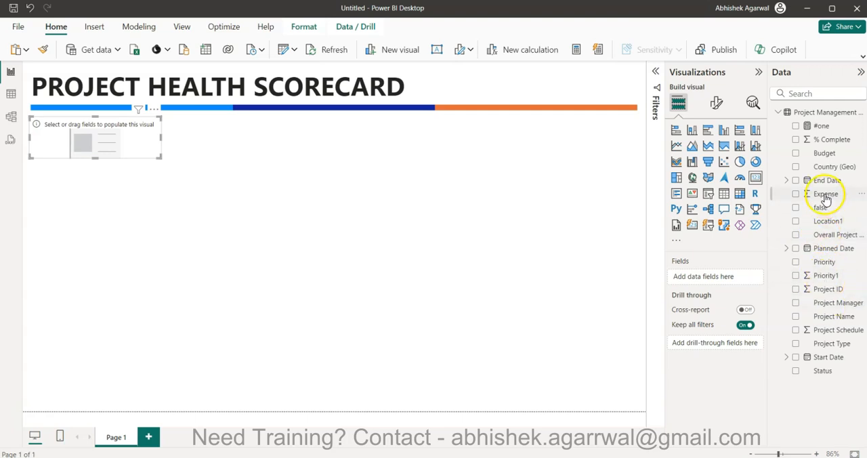
Show the distinct count of Project Name in the card and make the card slightly taller to fit its label.
{"action": "left_click_drag", "start_coordinate": [830, 317], "coordinate": [712, 279]}
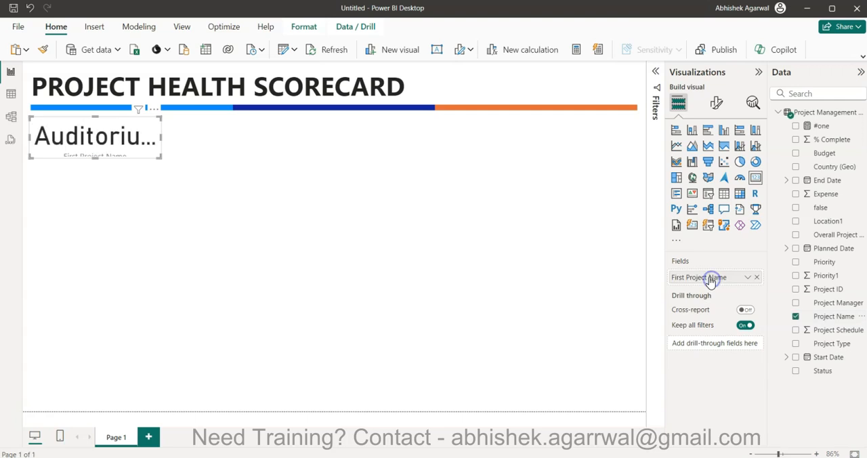
{"action": "left_click", "coordinate": [745, 280]}
{"action": "left_click", "coordinate": [768, 334]}
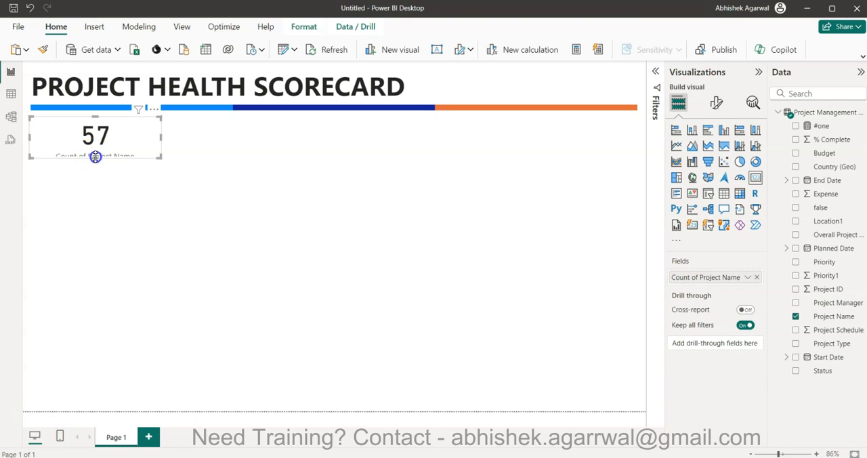
{"action": "left_click_drag", "start_coordinate": [95, 160], "coordinate": [95, 168]}
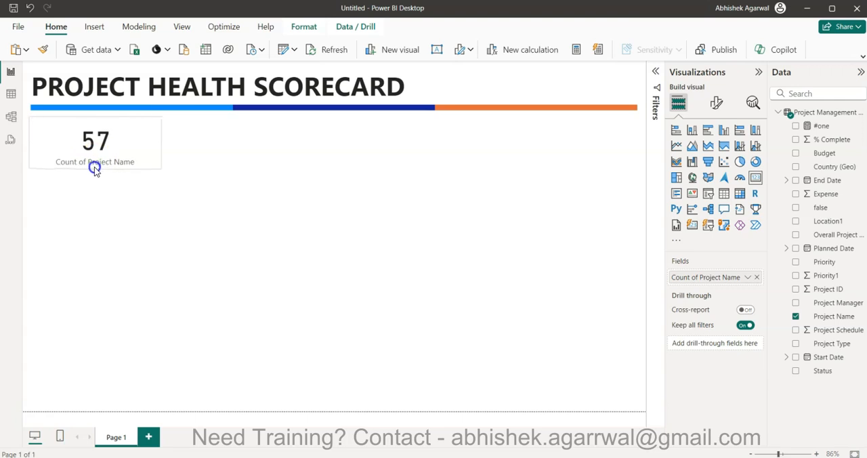
Rename the card's Project Name count field to "Project #" for this visual.
{"action": "double_click", "coordinate": [715, 278]}
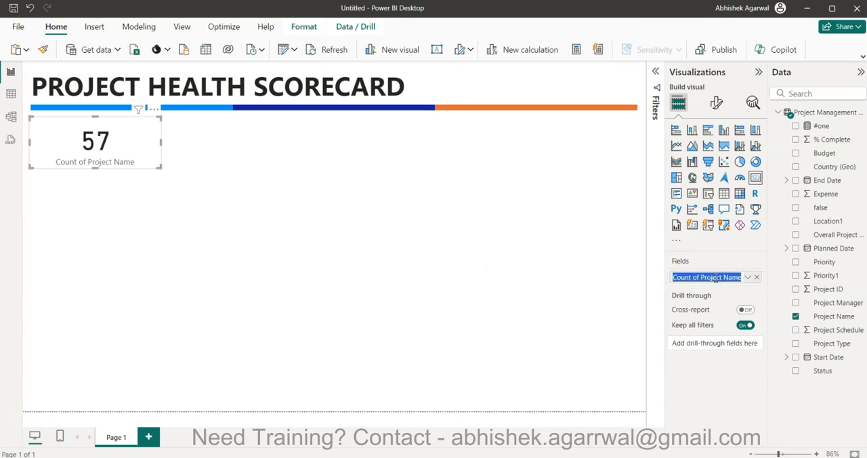
{"action": "type", "text": "Po"}
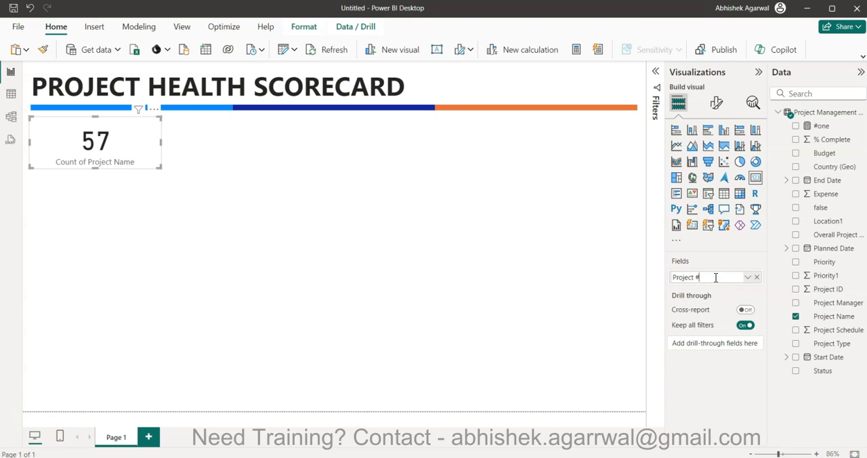
{"action": "type", "text": "oject #"}
{"action": "key", "text": "Return"}
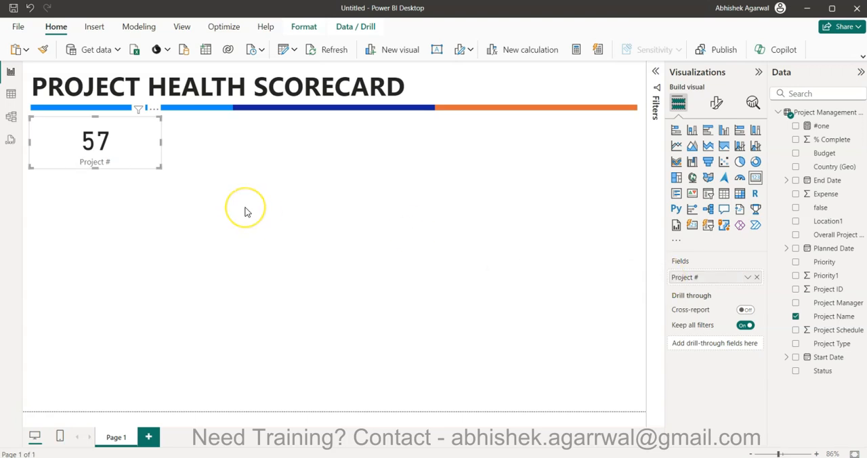
Duplicate the Project # card, place the copy beside it, and replace its field with Budget.
{"action": "key", "text": "ctrl+c"}
{"action": "key", "text": "ctrl+v"}
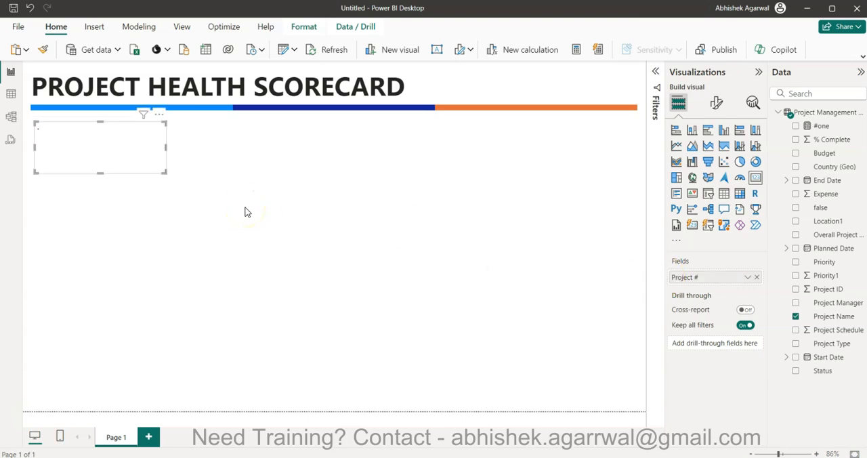
{"action": "left_click_drag", "start_coordinate": [101, 141], "coordinate": [241, 142]}
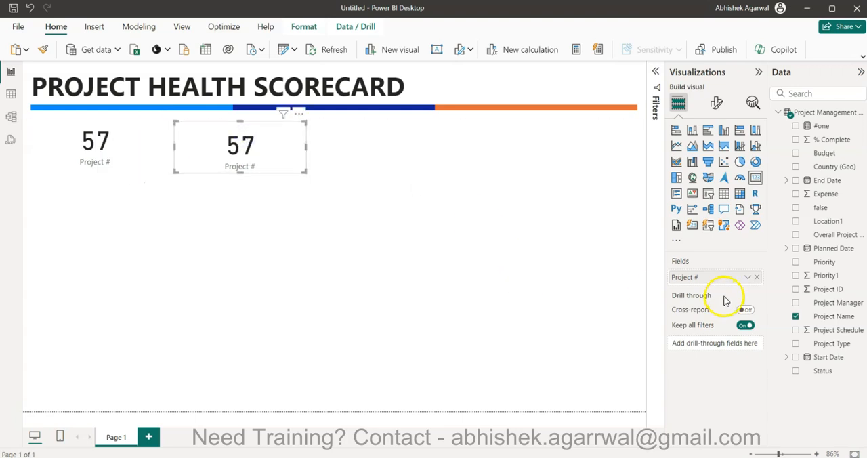
{"action": "left_click_drag", "start_coordinate": [824, 153], "coordinate": [699, 284]}
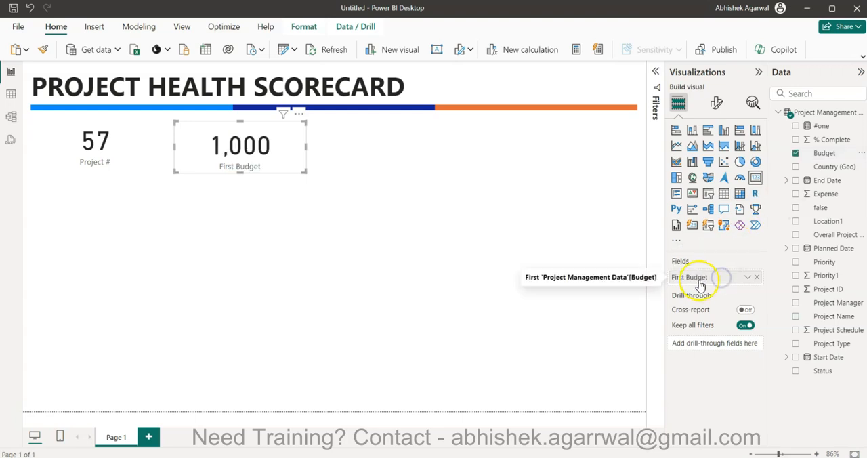
Change the Budget column's data type to Whole number in the data table and accept the conversion.
{"action": "left_click", "coordinate": [747, 277]}
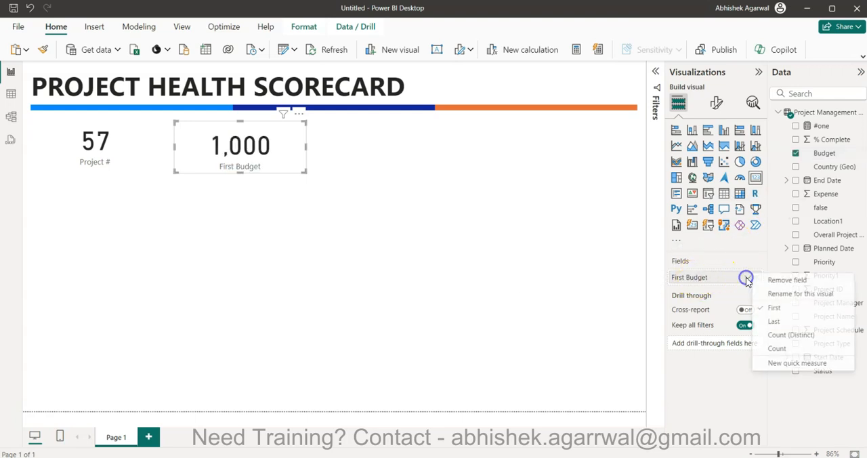
{"action": "left_click", "coordinate": [822, 154]}
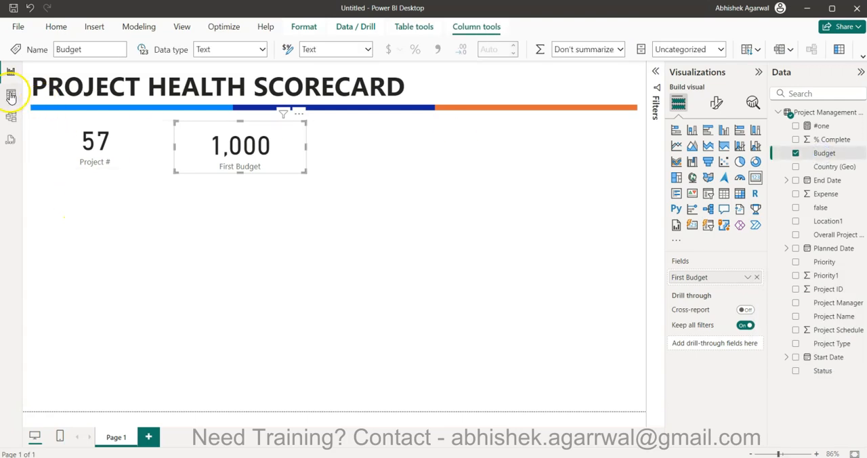
{"action": "left_click", "coordinate": [10, 93]}
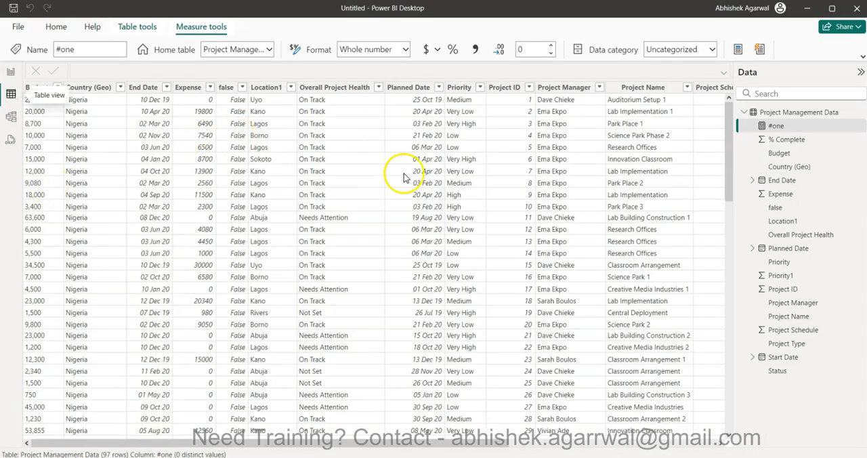
{"action": "left_click", "coordinate": [42, 170]}
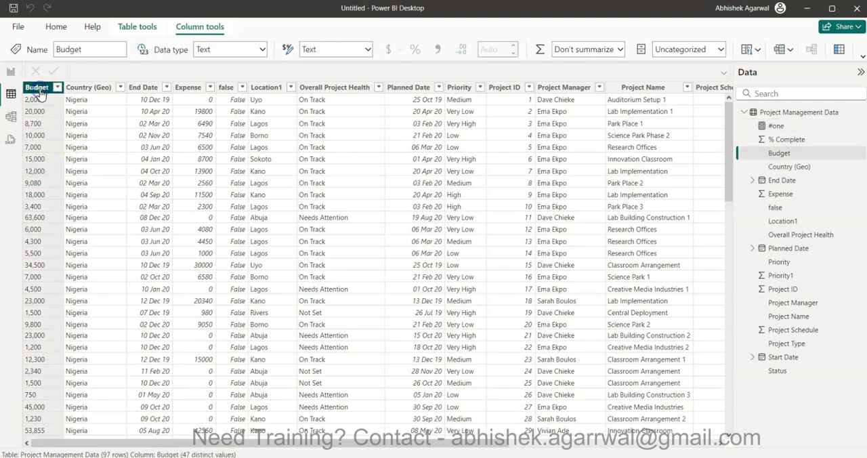
{"action": "left_click", "coordinate": [262, 51]}
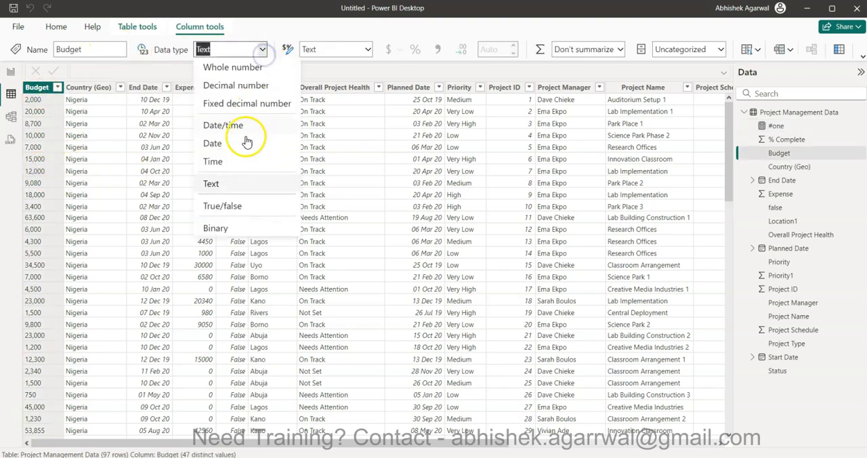
{"action": "left_click", "coordinate": [233, 68]}
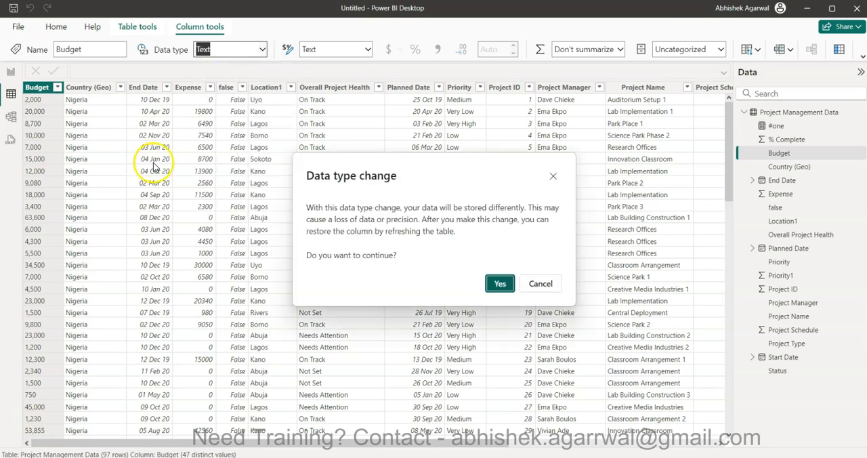
{"action": "left_click", "coordinate": [499, 283]}
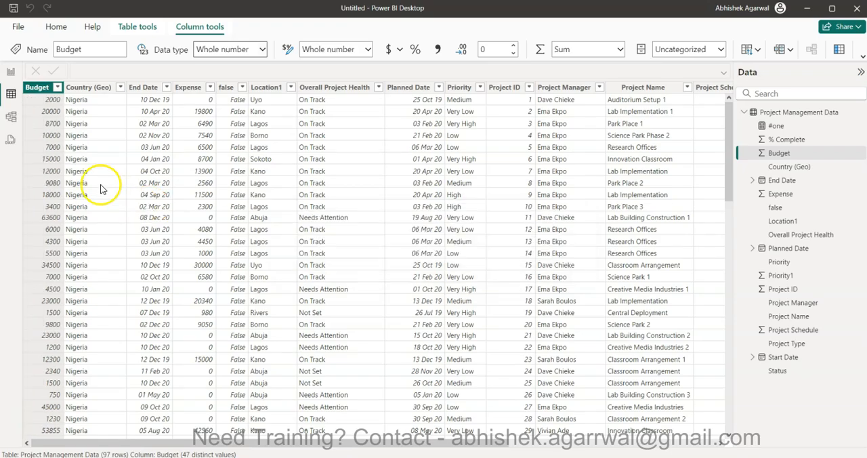
Return to the report page and set the Budget card's aggregation to Sum.
{"action": "left_click", "coordinate": [11, 72]}
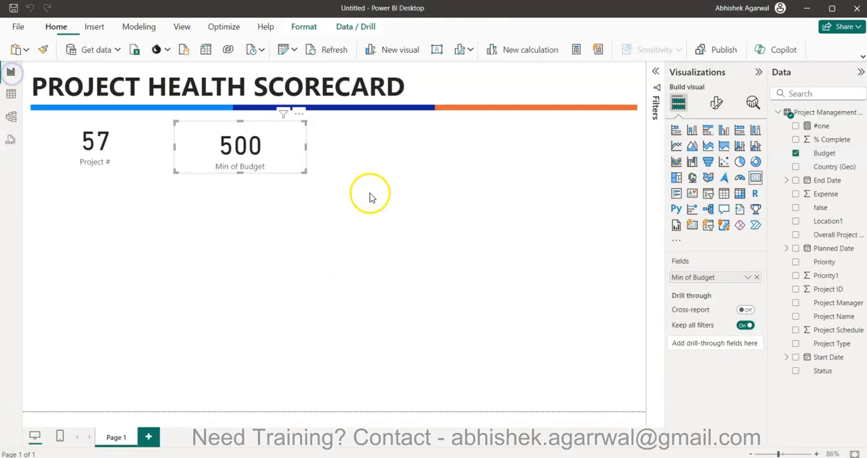
{"action": "left_click", "coordinate": [743, 279]}
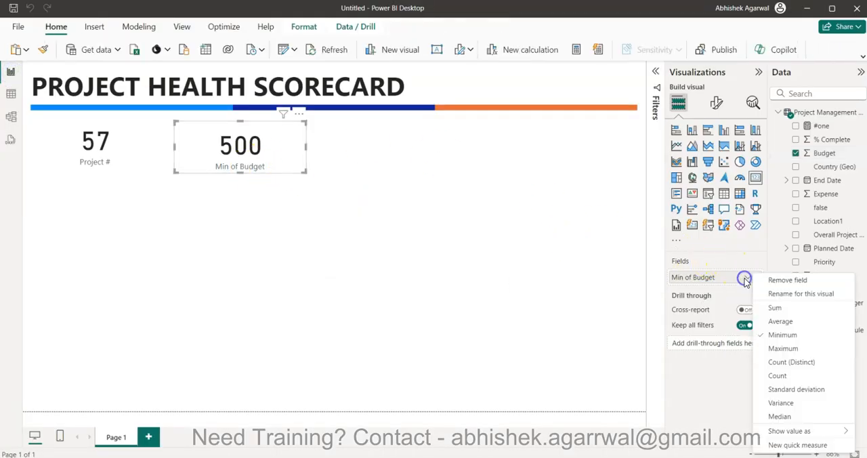
{"action": "left_click", "coordinate": [775, 308]}
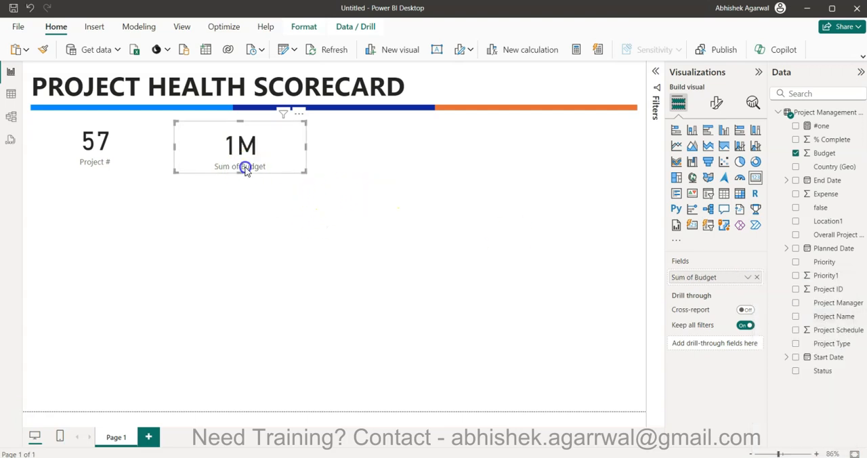
Duplicate the Budget card, place the copy to its right, and replace its field with Expense.
{"action": "key", "text": "ctrl+c"}
{"action": "key", "text": "ctrl+v"}
{"action": "left_click_drag", "start_coordinate": [244, 169], "coordinate": [386, 167]}
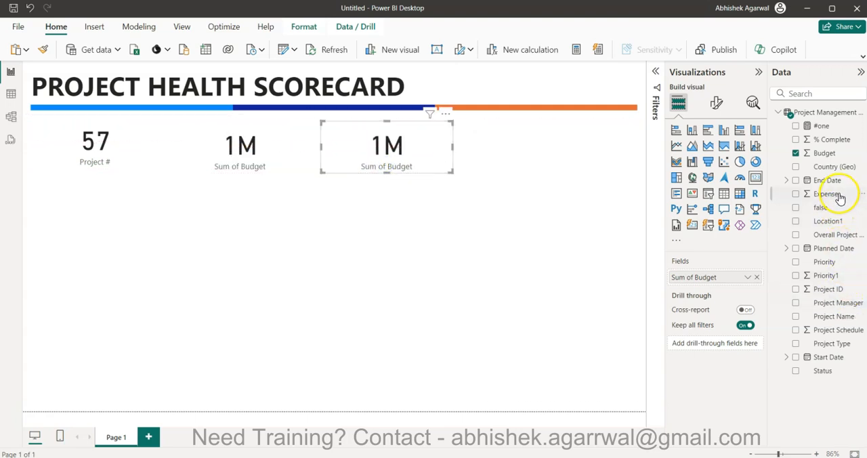
{"action": "left_click_drag", "start_coordinate": [838, 195], "coordinate": [718, 277]}
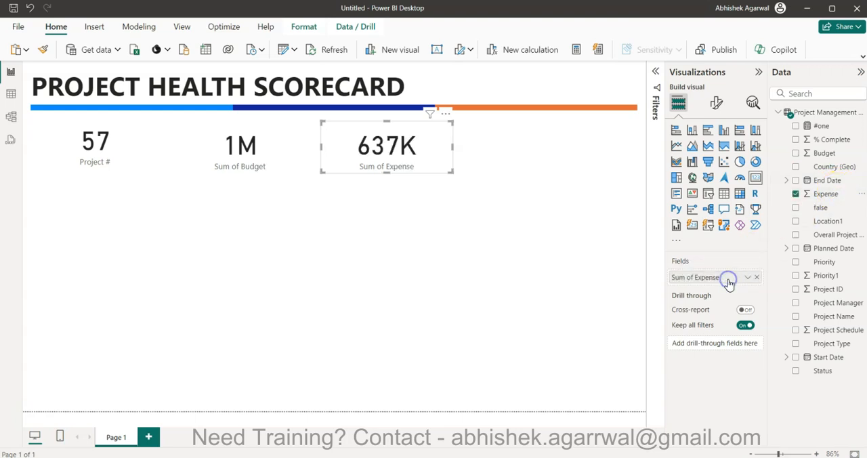
Duplicate the Expense card to the right end of the row and make it show the Average of Project Schedule.
{"action": "left_click", "coordinate": [391, 156]}
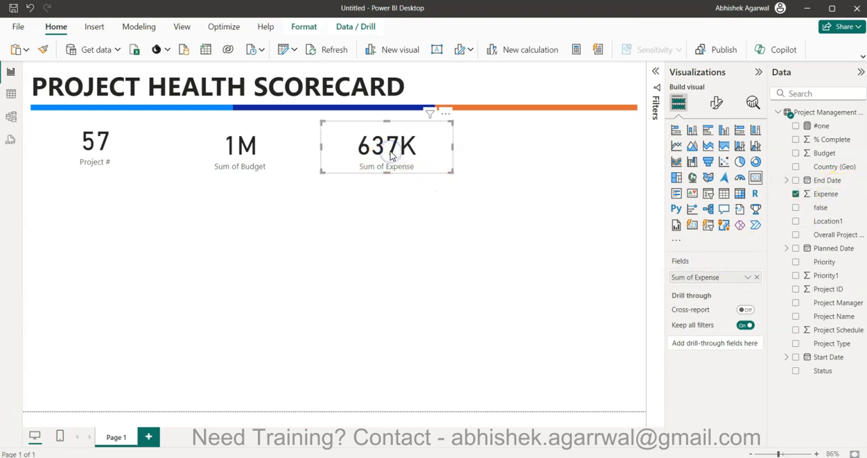
{"action": "key", "text": "ctrl+c"}
{"action": "key", "text": "ctrl+v"}
{"action": "left_click_drag", "start_coordinate": [390, 156], "coordinate": [569, 155]}
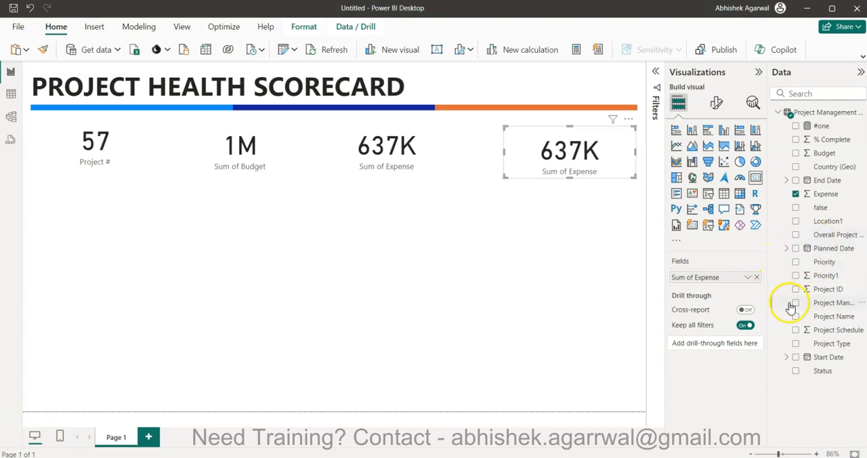
{"action": "left_click_drag", "start_coordinate": [832, 331], "coordinate": [711, 278]}
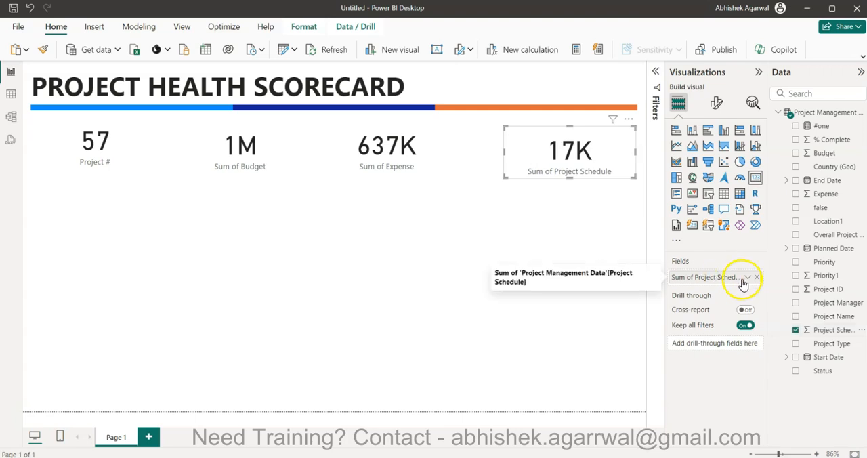
{"action": "left_click", "coordinate": [746, 278]}
{"action": "left_click", "coordinate": [774, 320]}
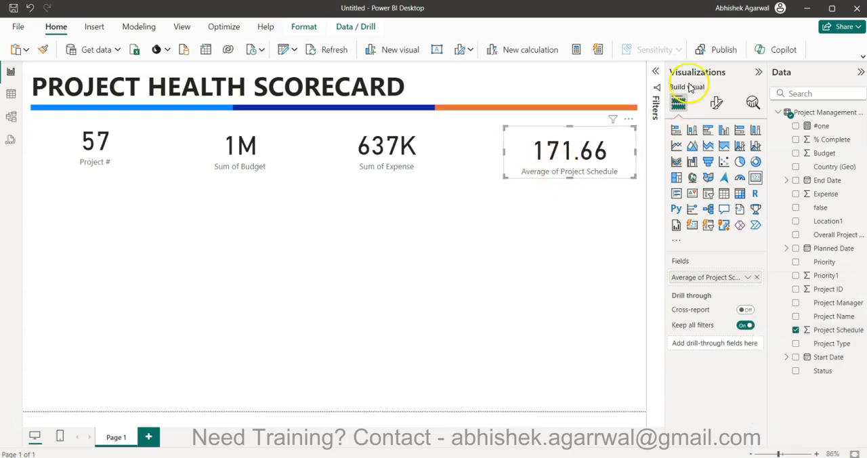
Set the Average of Project Schedule card's callout value to 0 decimal places.
{"action": "left_click", "coordinate": [716, 105]}
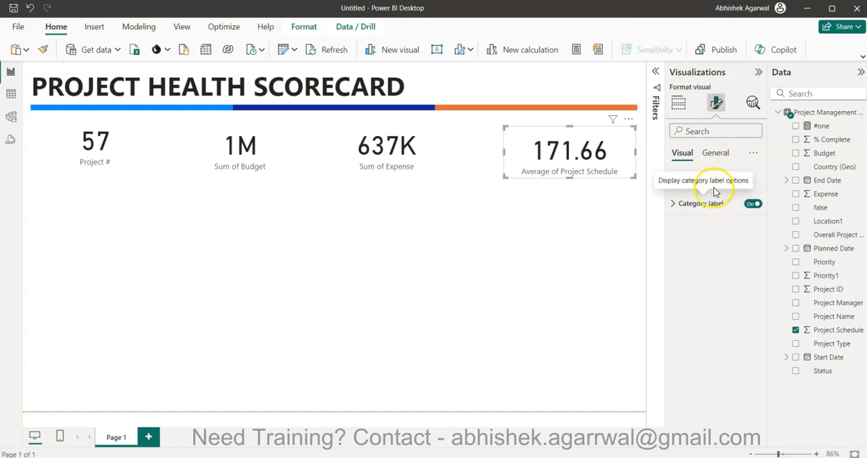
{"action": "left_click", "coordinate": [736, 180]}
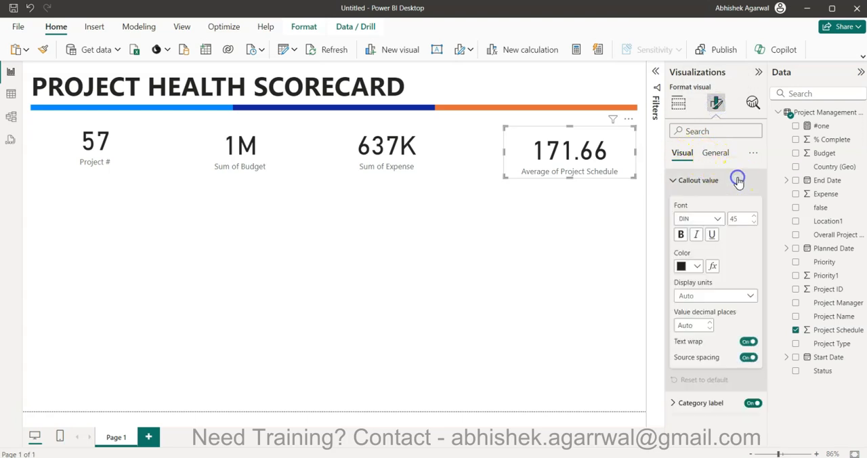
{"action": "left_click", "coordinate": [694, 325]}
{"action": "type", "text": "0"}
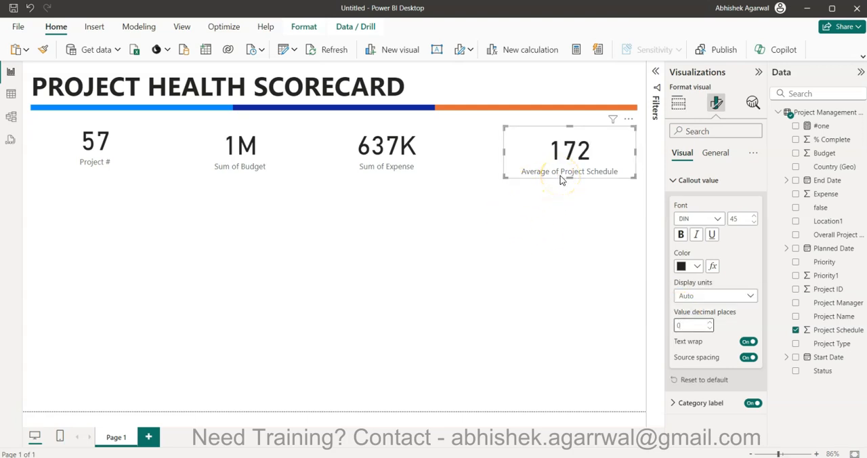
Rename the Average of Project Schedule field on its card to Avg Project Duration.
{"action": "left_click", "coordinate": [678, 102]}
{"action": "double_click", "coordinate": [710, 278]}
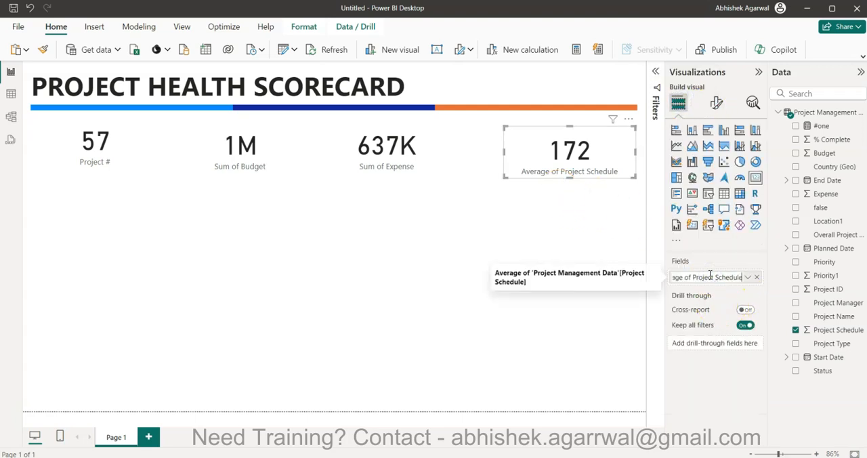
{"action": "type", "text": "Avg Projec"}
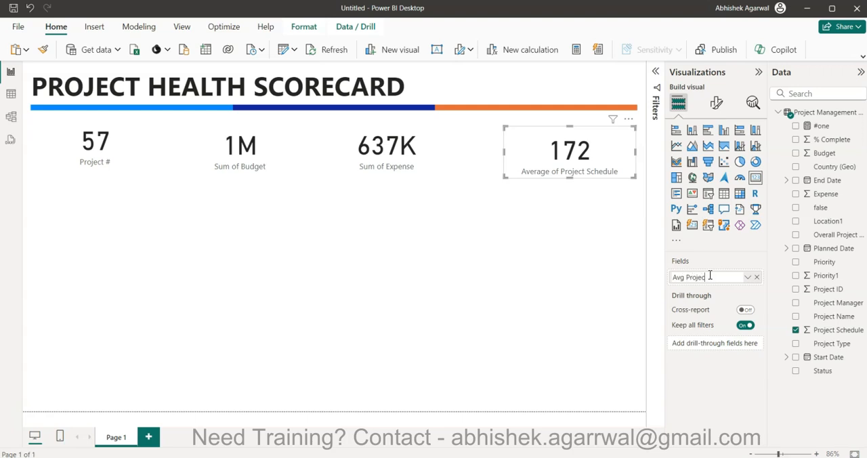
{"action": "type", "text": "t Duration"}
{"action": "key", "text": "Return"}
{"action": "left_click", "coordinate": [571, 165]}
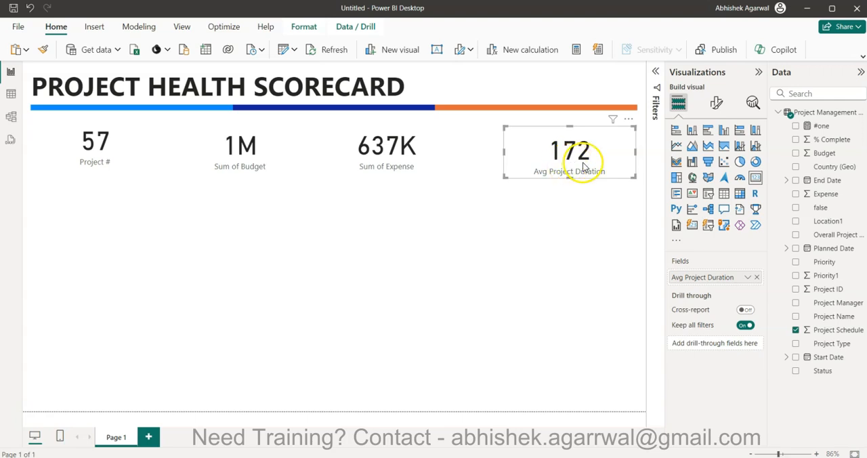
Rename the Sum of Expense field on its card to Expense.
{"action": "left_click", "coordinate": [413, 157]}
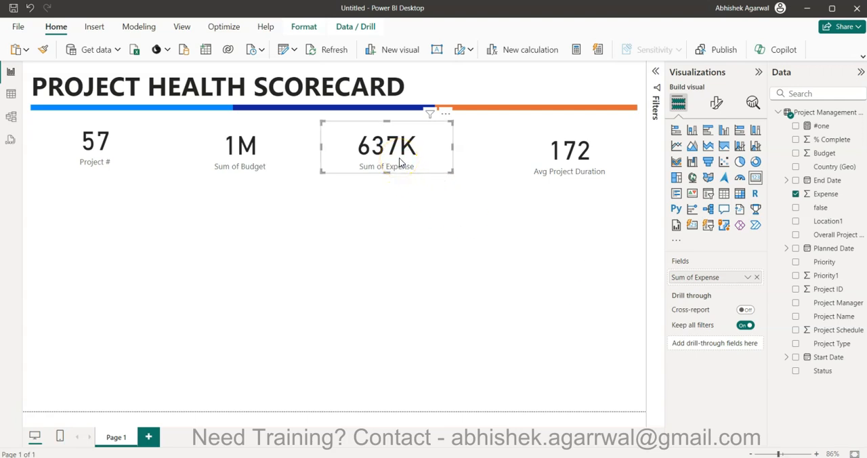
{"action": "double_click", "coordinate": [695, 277]}
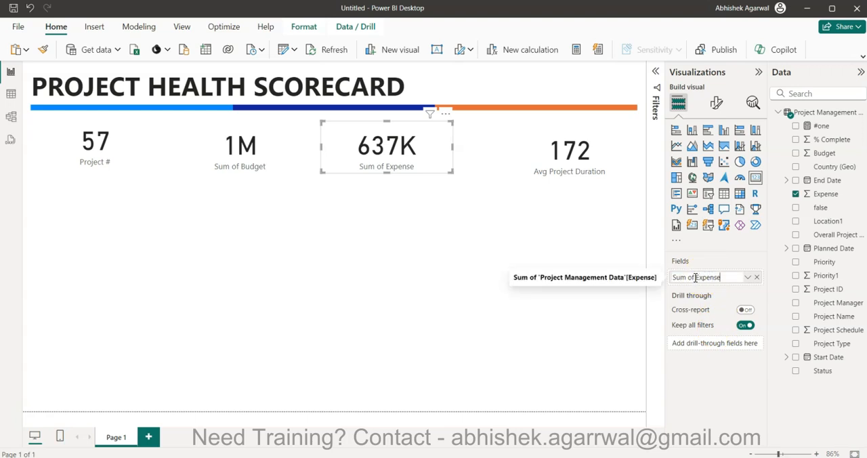
{"action": "key", "text": "BackSpace"}
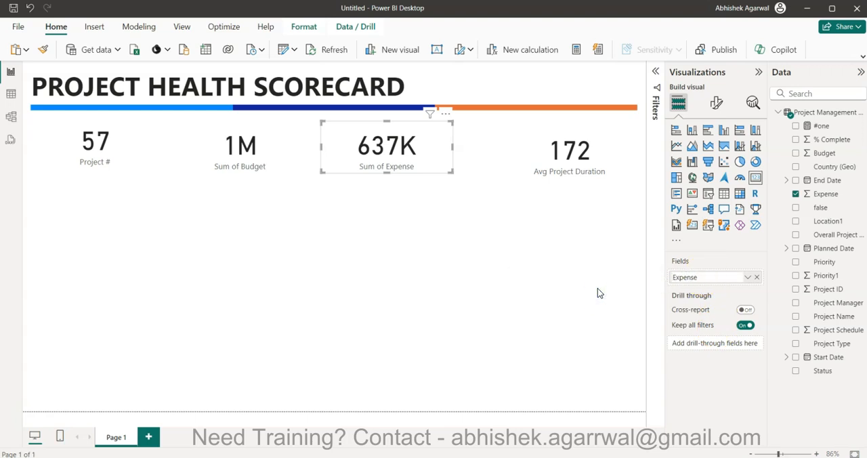
{"action": "key", "text": "Return"}
Rename the Sum of Budget field on its card to Budget.
{"action": "left_click", "coordinate": [287, 155]}
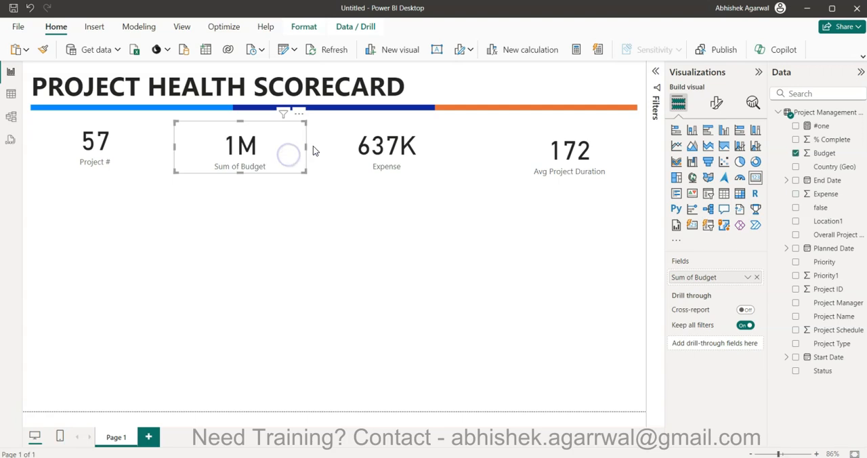
{"action": "double_click", "coordinate": [700, 277]}
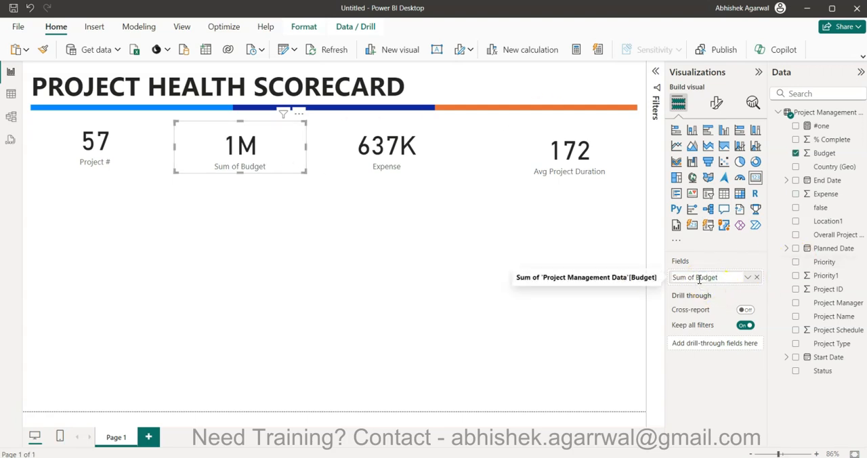
{"action": "left_click_drag", "start_coordinate": [696, 276], "coordinate": [587, 289]}
{"action": "key", "text": "BackSpace"}
{"action": "key", "text": "Return"}
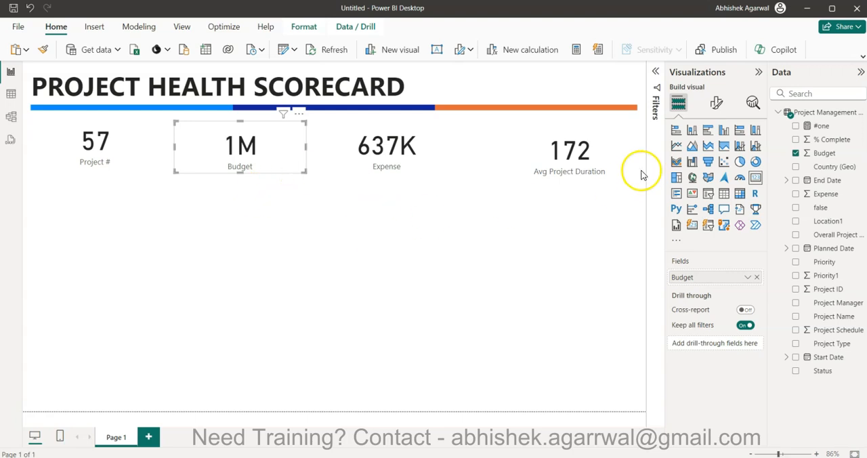
{"action": "left_click", "coordinate": [639, 120]}
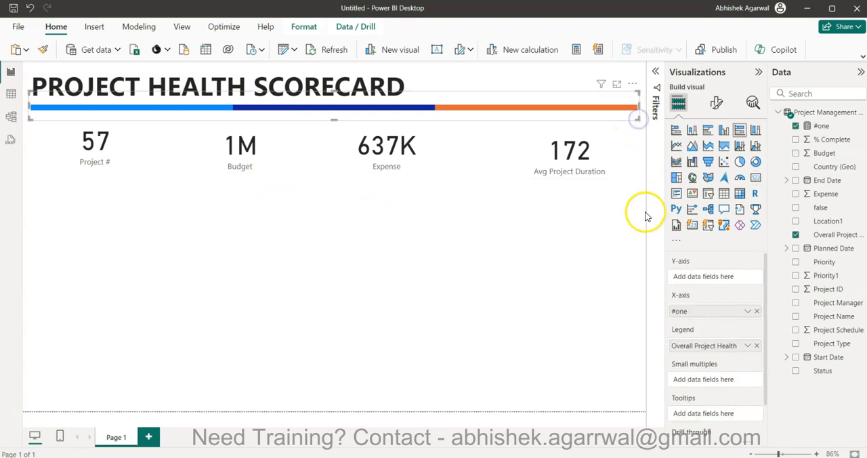
{"action": "left_click_drag", "start_coordinate": [636, 218], "coordinate": [27, 119]}
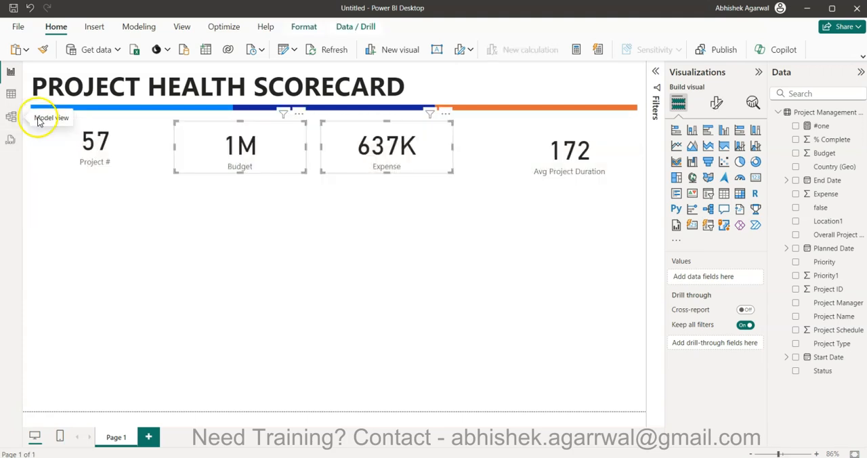
{"action": "left_click", "coordinate": [100, 157], "text": "ctrl"}
{"action": "left_click", "coordinate": [535, 163], "text": "ctrl"}
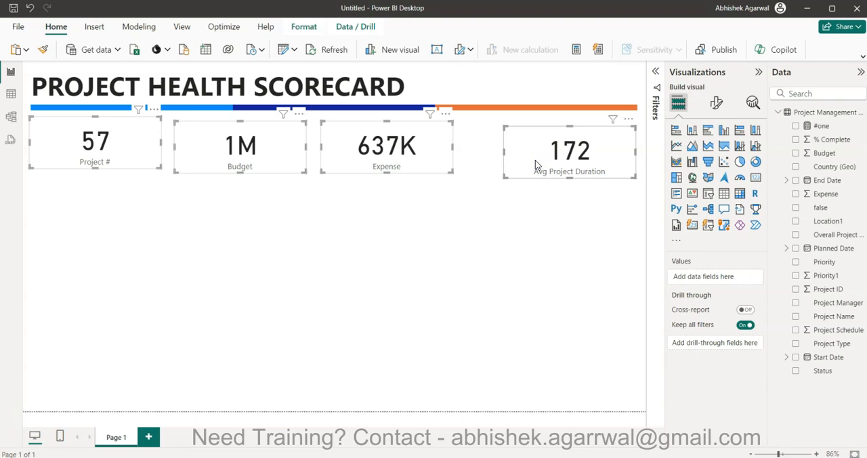
{"action": "left_click", "coordinate": [535, 268]}
Move the Budget, Expense and Avg Project Duration cards up to the same height as the Project # card.
{"action": "mouse_move", "coordinate": [551, 160]}
{"action": "left_mouse_down"}
{"action": "mouse_move", "coordinate": [544, 161]}
{"action": "mouse_move", "coordinate": [551, 158]}
{"action": "left_mouse_up"}
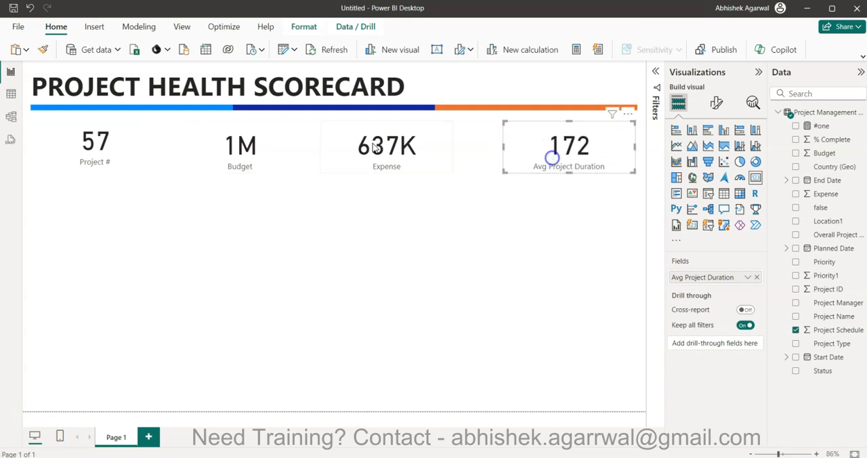
{"action": "left_click", "coordinate": [105, 149]}
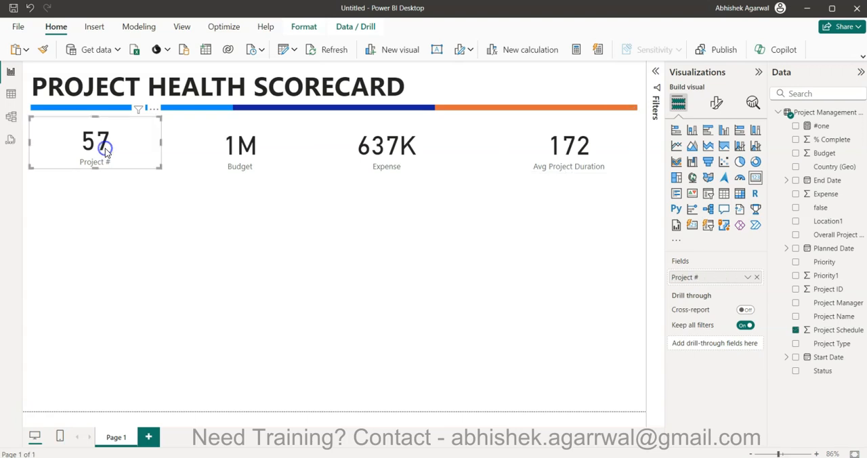
{"action": "left_click", "coordinate": [222, 152], "text": "ctrl"}
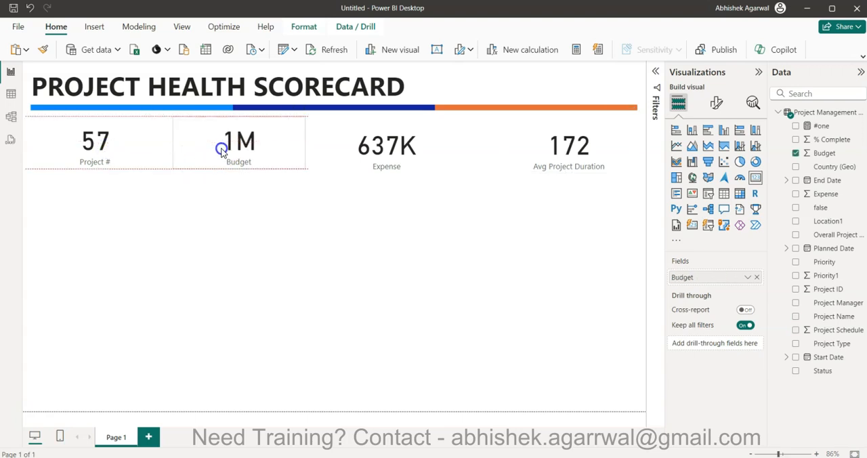
{"action": "left_click", "coordinate": [362, 148], "text": "ctrl"}
{"action": "left_click", "coordinate": [543, 147]}
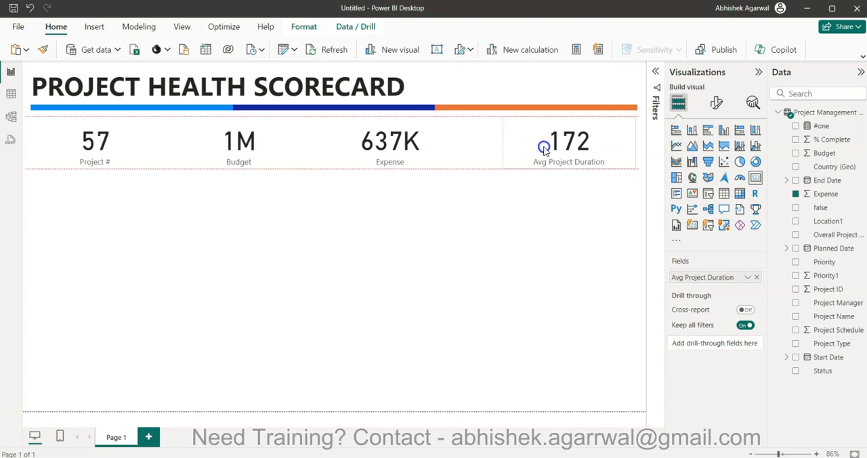
Shift the Avg Project Duration card so its outer edge lines up with the end of the coloured bar.
{"action": "left_click_drag", "start_coordinate": [544, 149], "coordinate": [539, 149]}
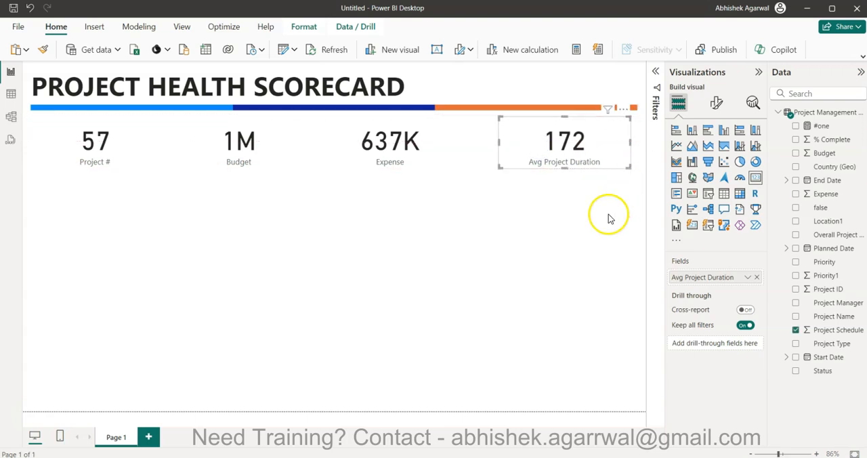
{"action": "key", "text": "Right"}
{"action": "key", "text": "Right"}
{"action": "key", "text": "Right"}
{"action": "key", "text": "Right"}
{"action": "key", "text": "Right"}
{"action": "key", "text": "Right"}
{"action": "key", "text": "Right"}
{"action": "key", "text": "Right"}
{"action": "key", "text": "Right"}
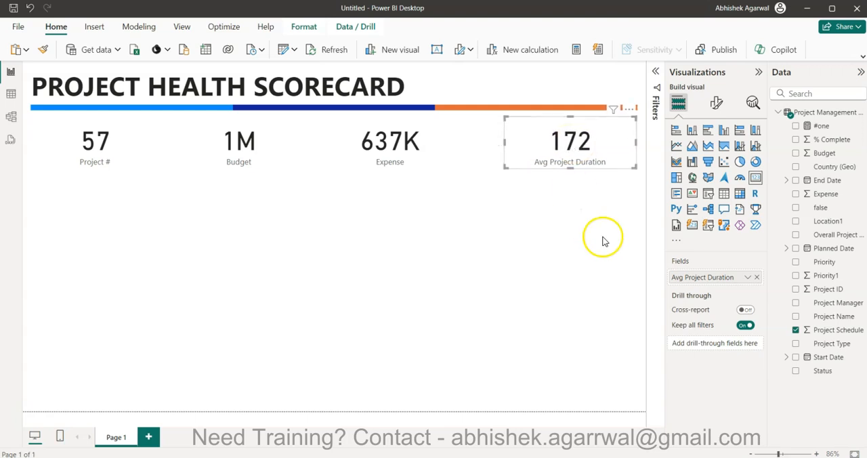
Distribute the four KPI cards horizontally with equal spacing and clear the selection.
{"action": "left_click_drag", "start_coordinate": [642, 183], "coordinate": [8, 112]}
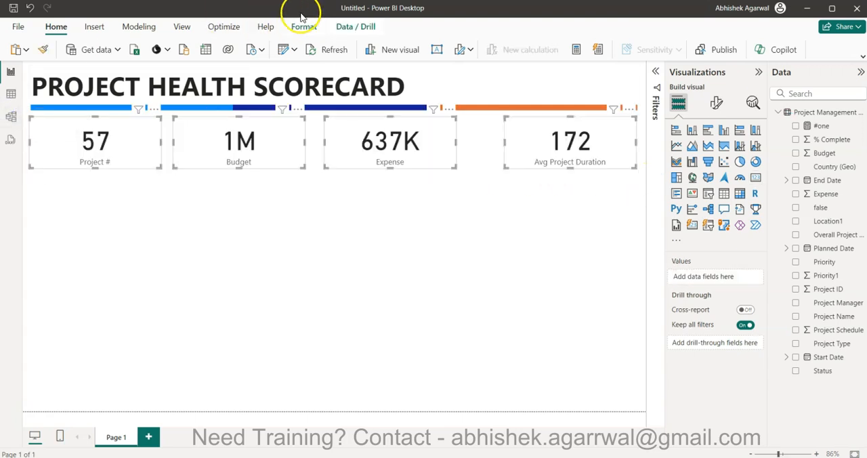
{"action": "left_click", "coordinate": [303, 26]}
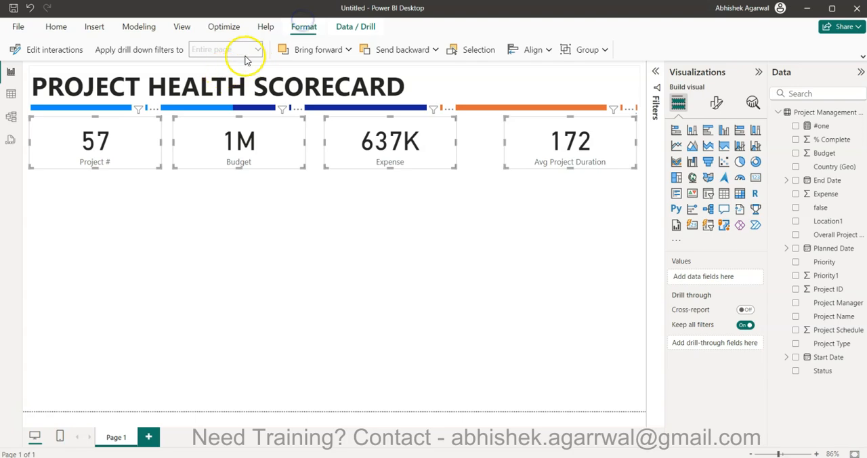
{"action": "left_click", "coordinate": [541, 53]}
{"action": "left_click", "coordinate": [550, 189]}
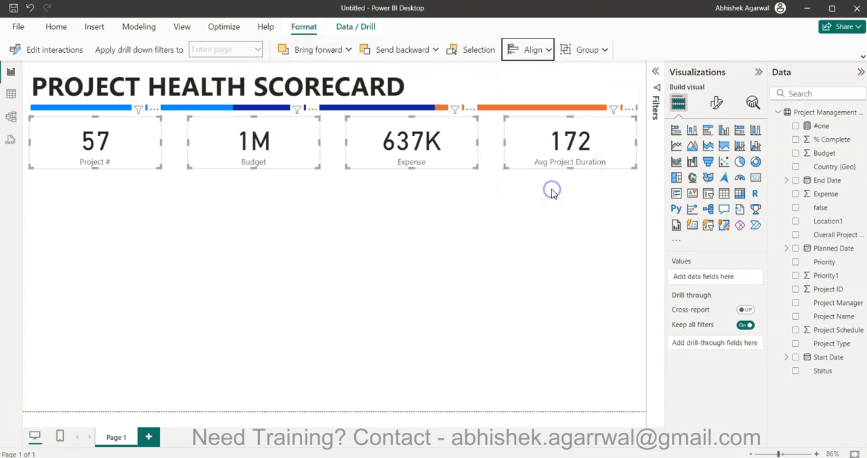
{"action": "left_click", "coordinate": [491, 272]}
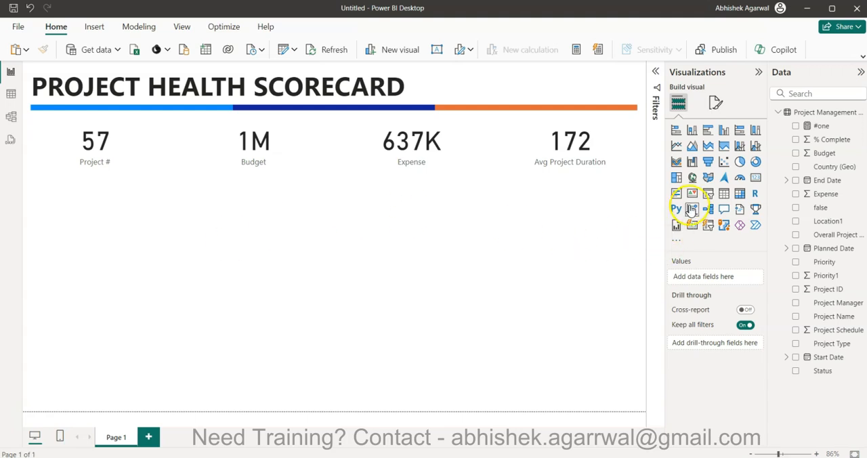
Add a map visual directly below the Project # card and enlarge it to about half the page width.
{"action": "left_click", "coordinate": [691, 177]}
{"action": "left_click_drag", "start_coordinate": [98, 257], "coordinate": [99, 217]}
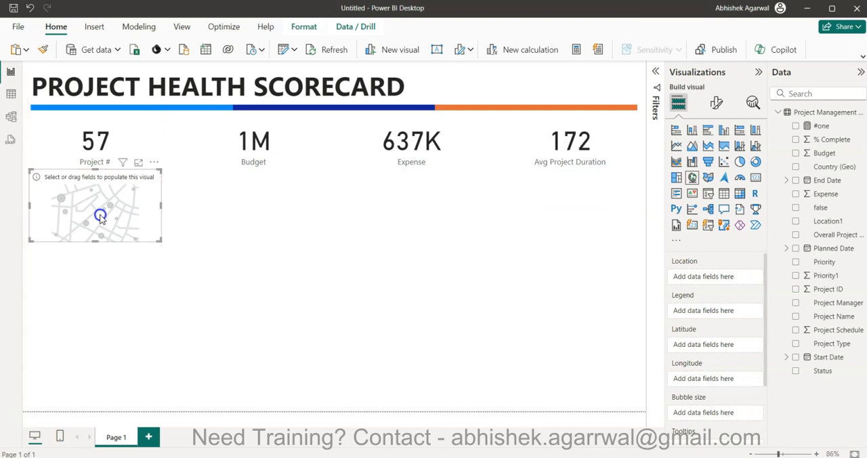
{"action": "left_click_drag", "start_coordinate": [160, 242], "coordinate": [339, 302]}
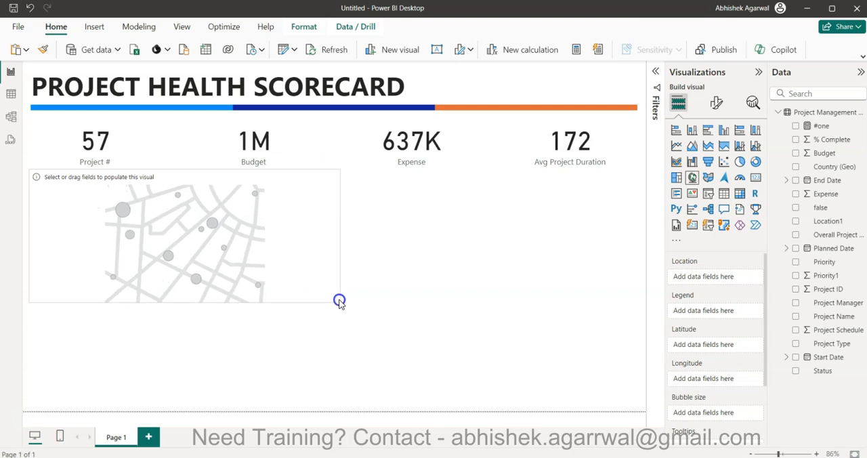
{"action": "left_click", "coordinate": [208, 251]}
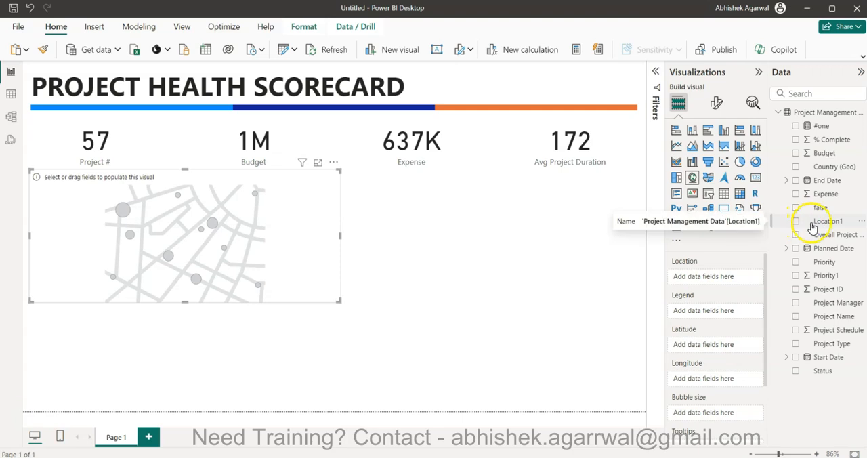
Set the Country (Geo) column's data category to County.
{"action": "left_click", "coordinate": [830, 168]}
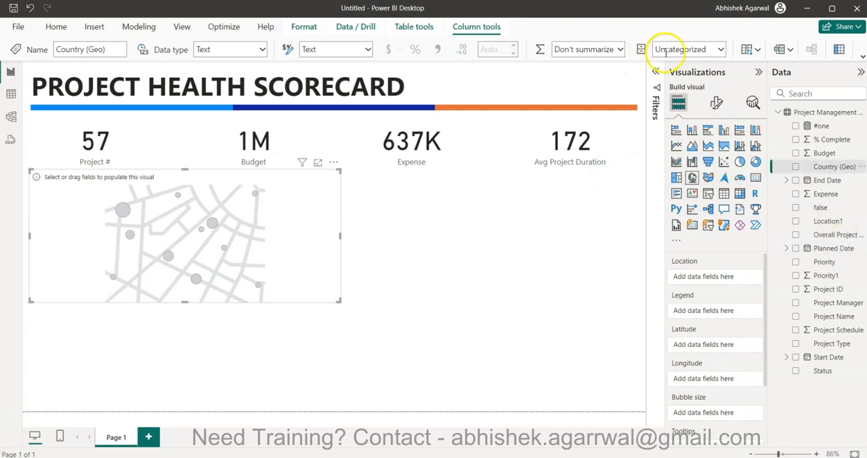
{"action": "left_click", "coordinate": [722, 52]}
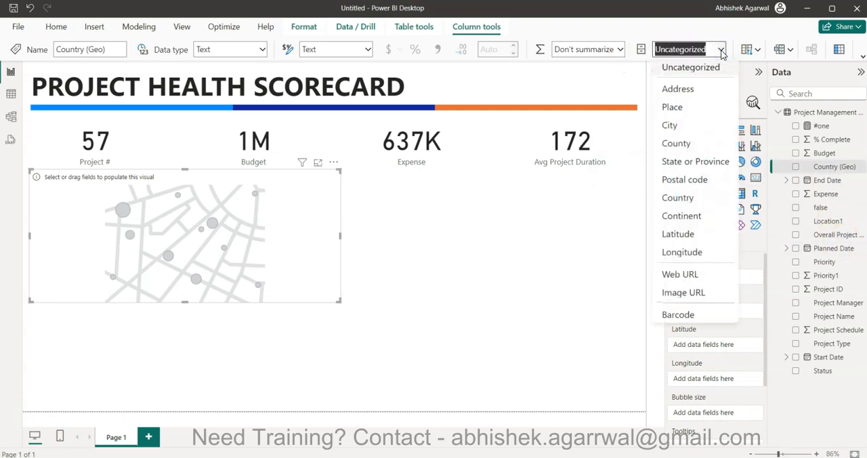
{"action": "left_click", "coordinate": [707, 145]}
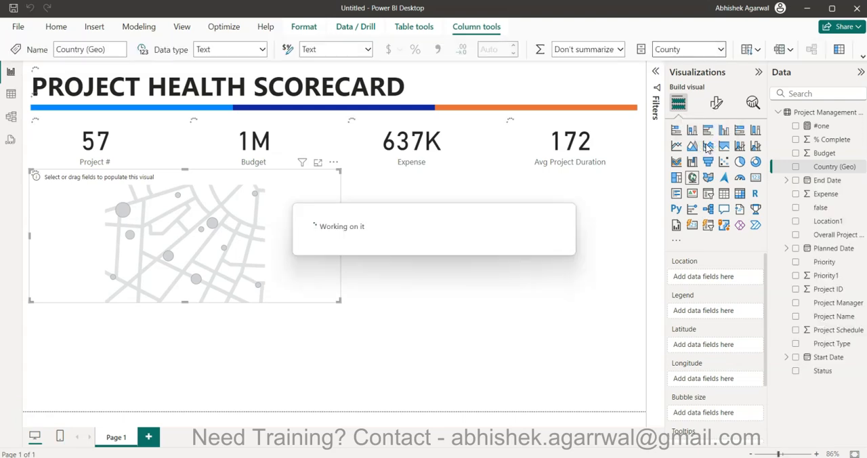
Set the Location1 column's data category to State or Province.
{"action": "left_click", "coordinate": [819, 222]}
{"action": "left_click", "coordinate": [720, 51]}
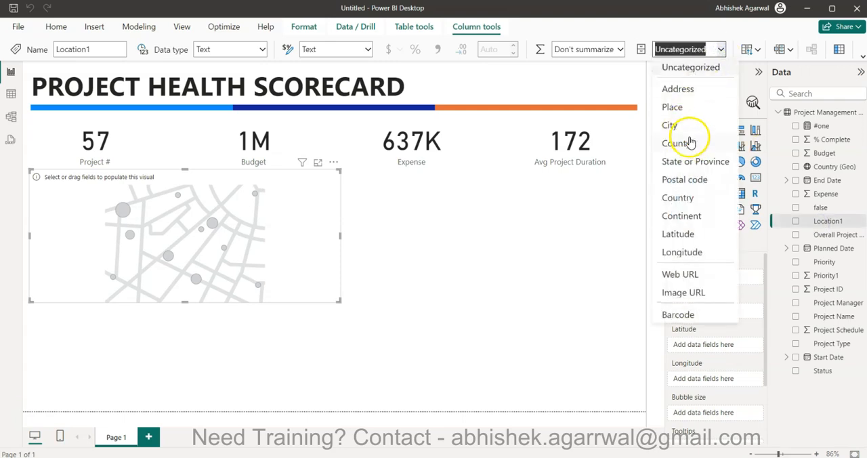
{"action": "left_click", "coordinate": [692, 164]}
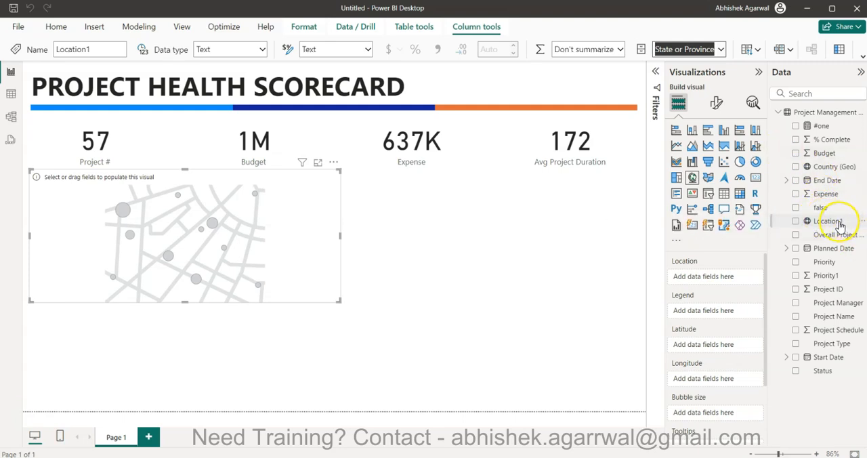
Assign Location1 as the map's location and the count of Project Name as its bubble size.
{"action": "left_click_drag", "start_coordinate": [845, 224], "coordinate": [720, 277]}
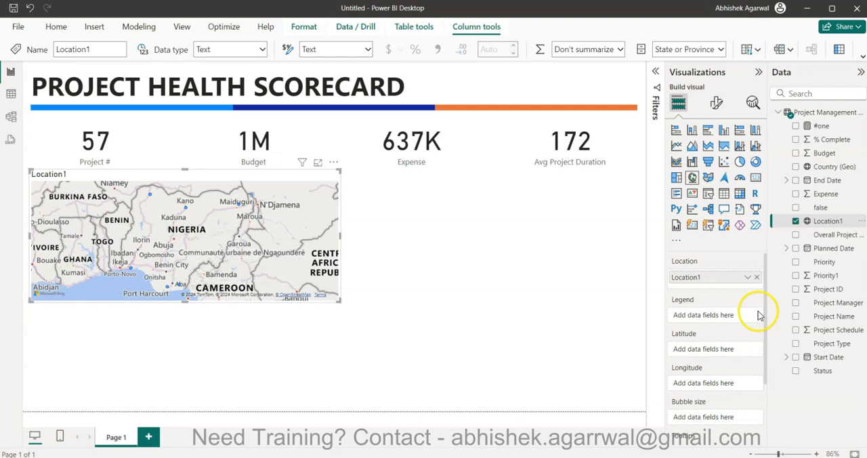
{"action": "left_click_drag", "start_coordinate": [832, 318], "coordinate": [720, 415]}
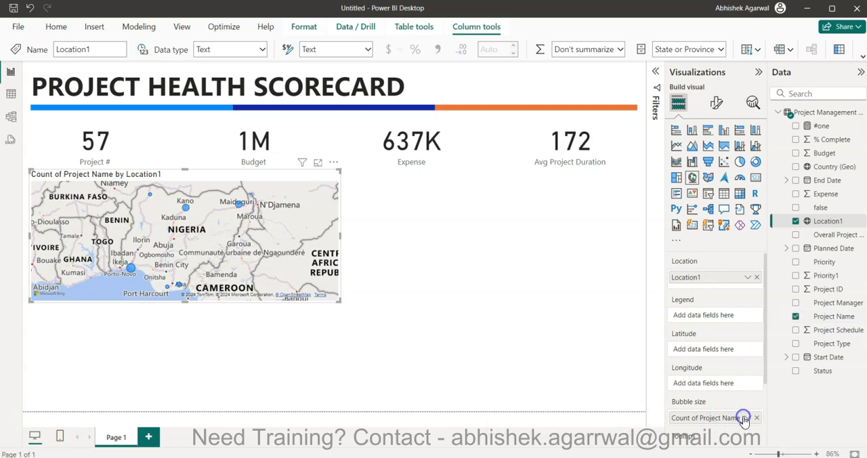
Switch the map's bubble size aggregation for Project Name to Count (Distinct).
{"action": "left_click", "coordinate": [747, 418]}
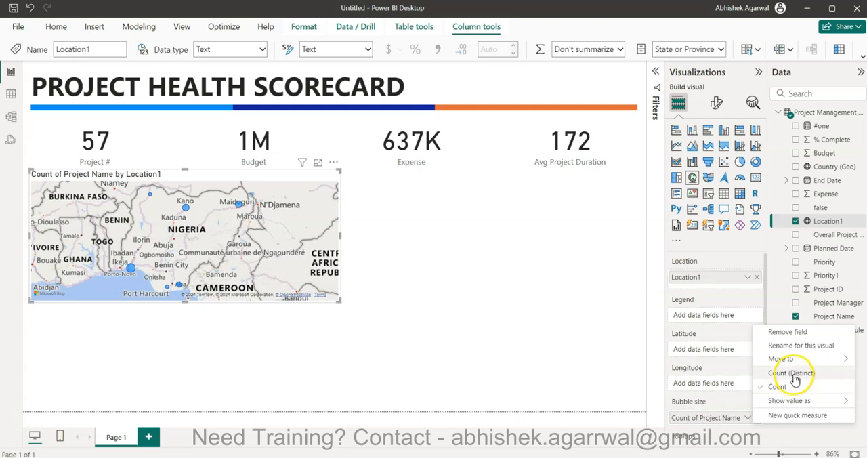
{"action": "left_click", "coordinate": [793, 374]}
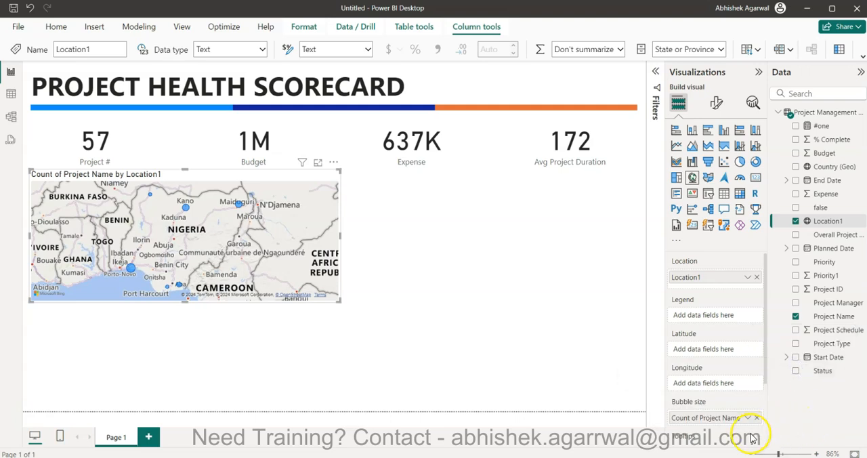
Set the map style to Light with its map labels hidden, and turn on category labels for the bubbles.
{"action": "left_click", "coordinate": [716, 101]}
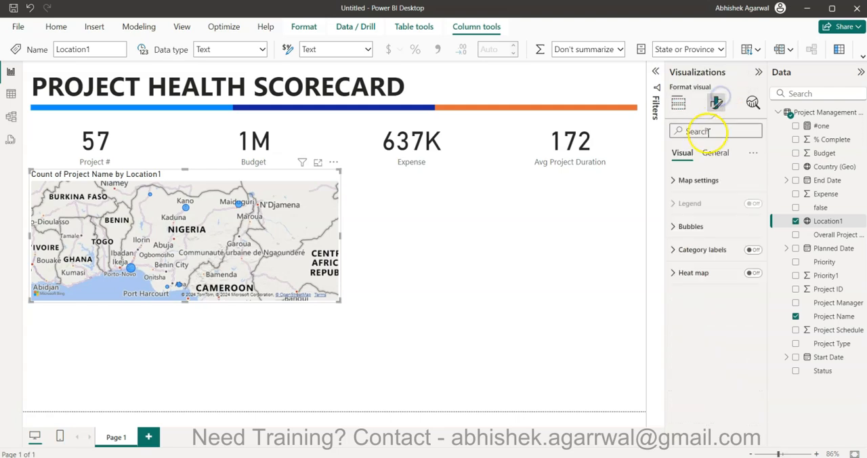
{"action": "left_click", "coordinate": [708, 181]}
{"action": "left_click", "coordinate": [711, 234]}
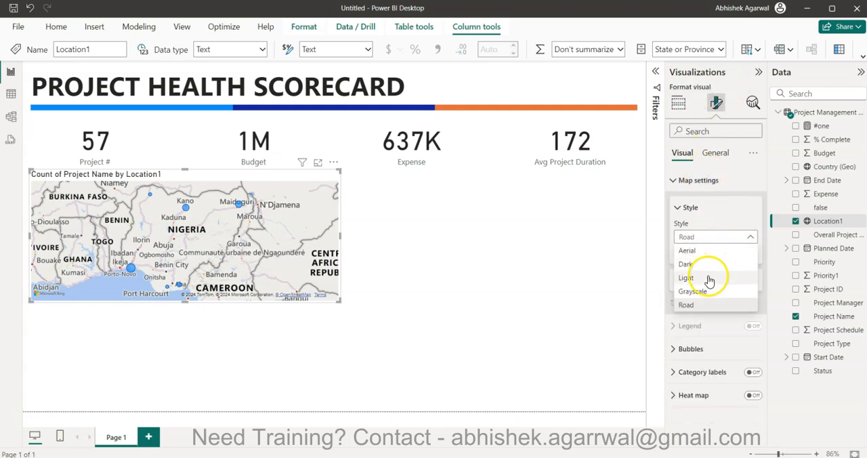
{"action": "left_click", "coordinate": [708, 278]}
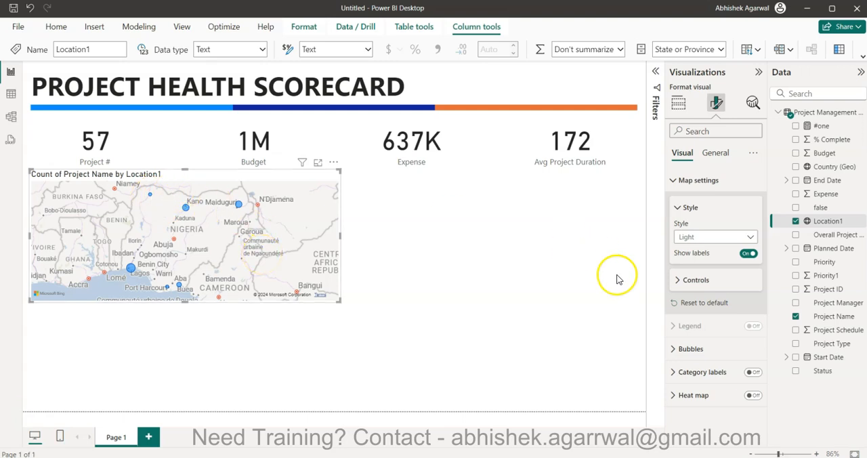
{"action": "left_click", "coordinate": [748, 255]}
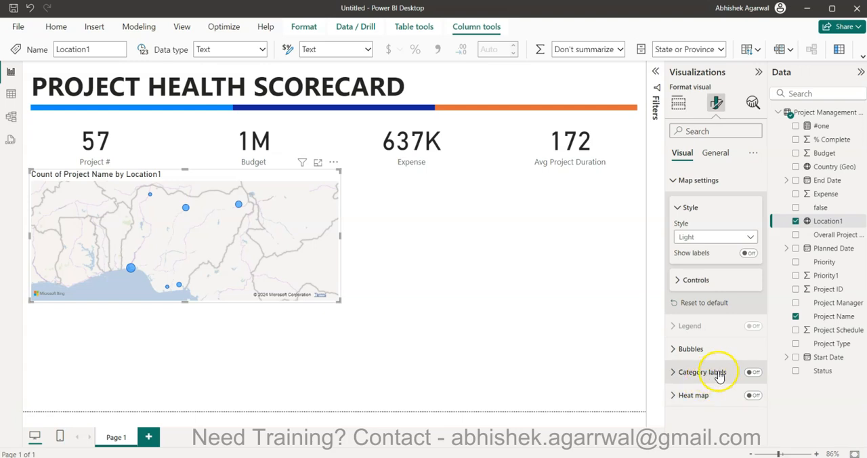
{"action": "left_click", "coordinate": [752, 372]}
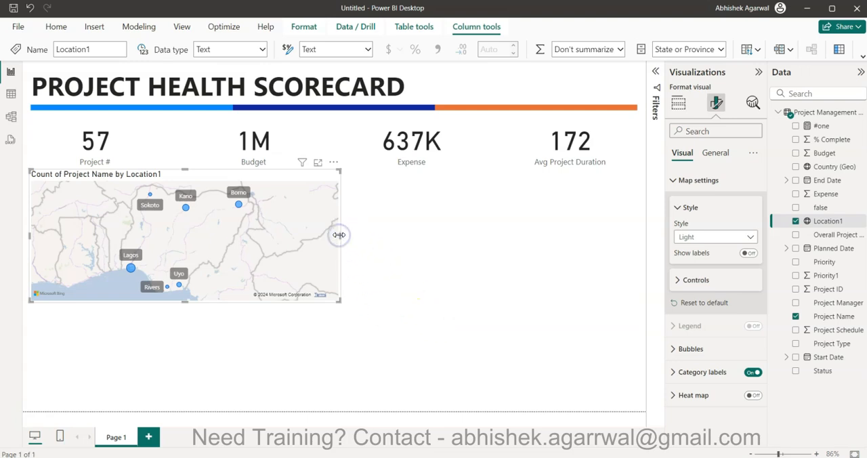
Add a clustered column chart beside the map, matching the map's height and ending at the right end of the title's colored bar.
{"action": "left_click", "coordinate": [392, 248]}
{"action": "left_click", "coordinate": [716, 102]}
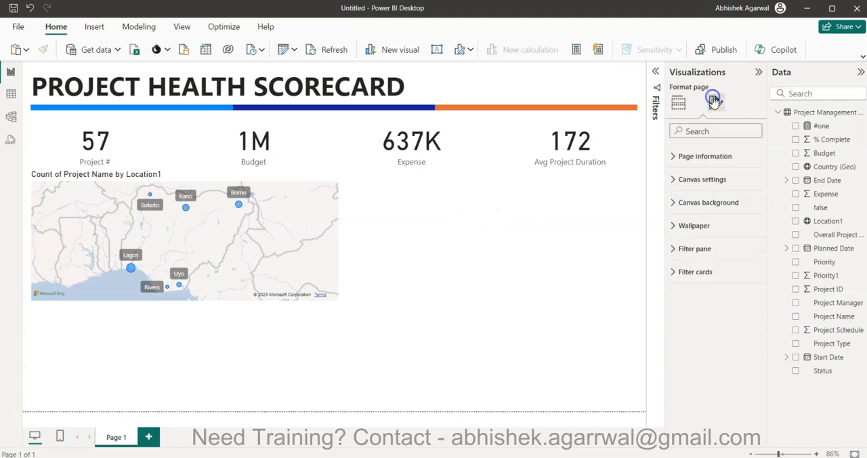
{"action": "left_click", "coordinate": [679, 102]}
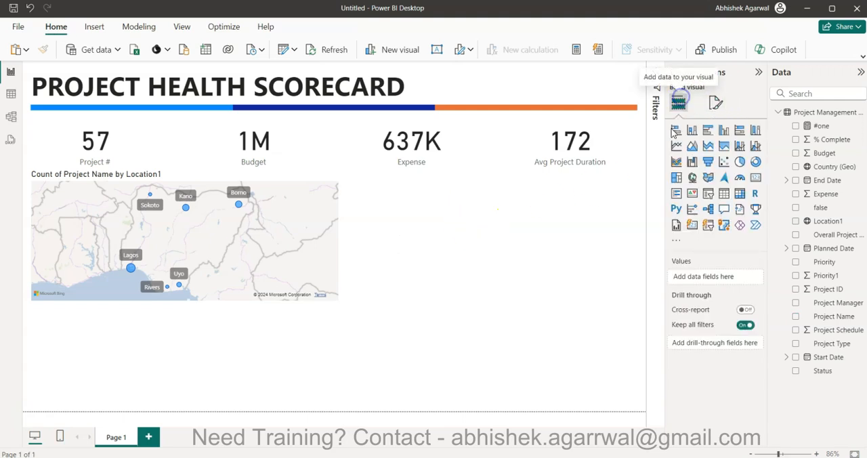
{"action": "left_click", "coordinate": [724, 131]}
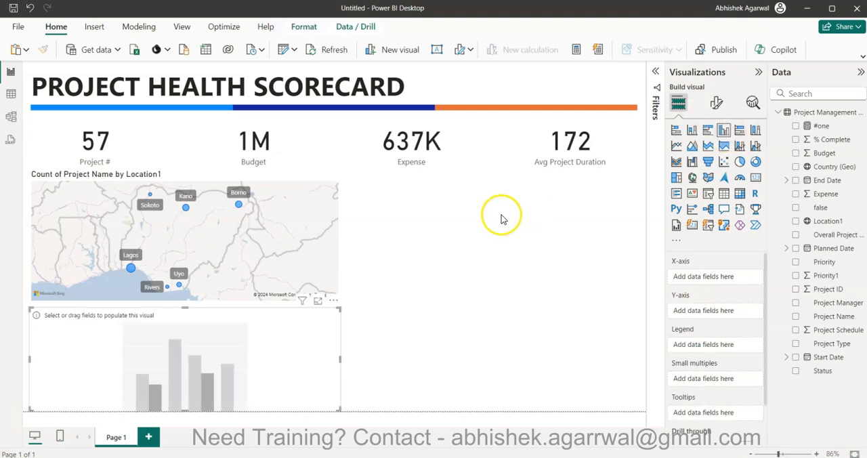
{"action": "left_click_drag", "start_coordinate": [264, 344], "coordinate": [580, 218]}
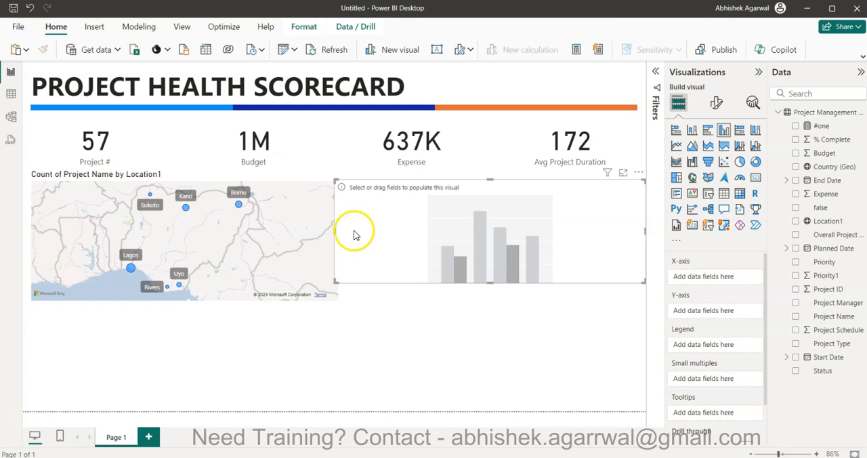
{"action": "left_click_drag", "start_coordinate": [335, 231], "coordinate": [345, 229]}
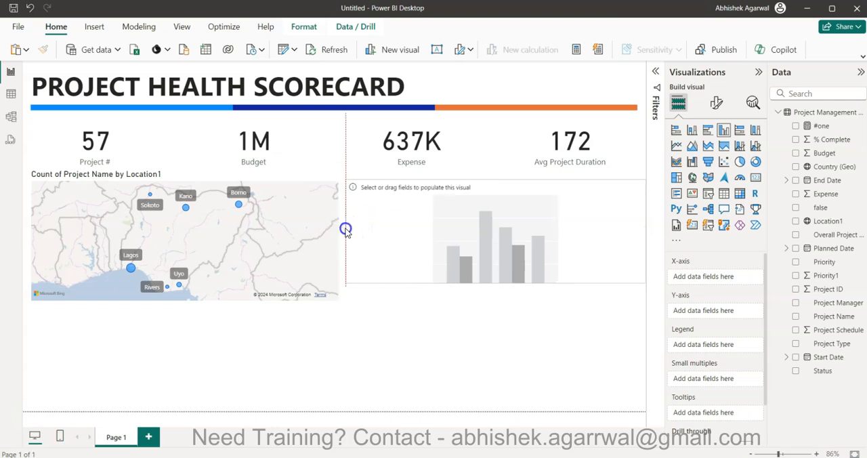
{"action": "left_click_drag", "start_coordinate": [496, 179], "coordinate": [497, 181]}
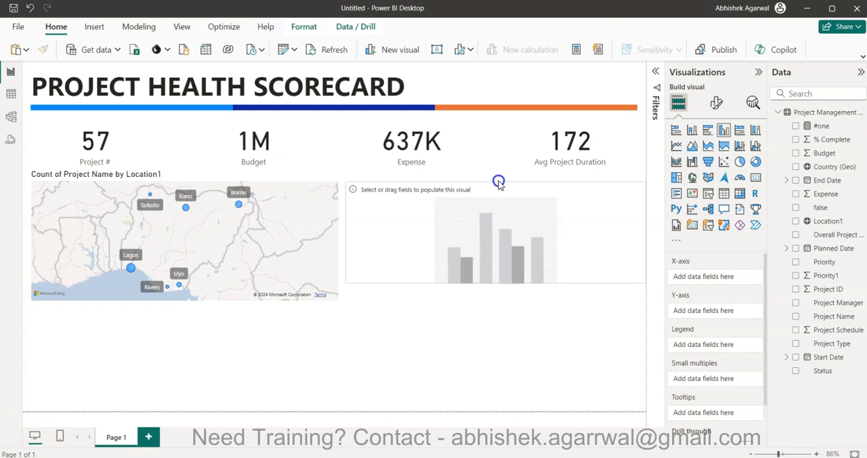
{"action": "left_click_drag", "start_coordinate": [492, 282], "coordinate": [492, 299]}
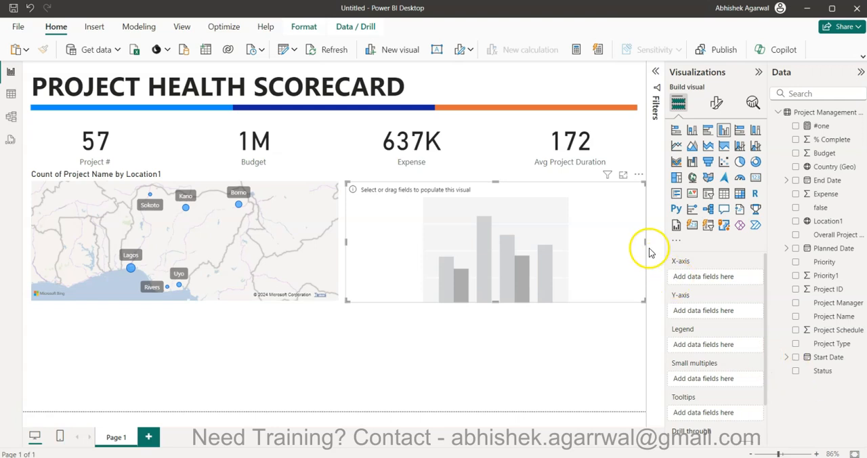
{"action": "left_click_drag", "start_coordinate": [644, 240], "coordinate": [634, 241]}
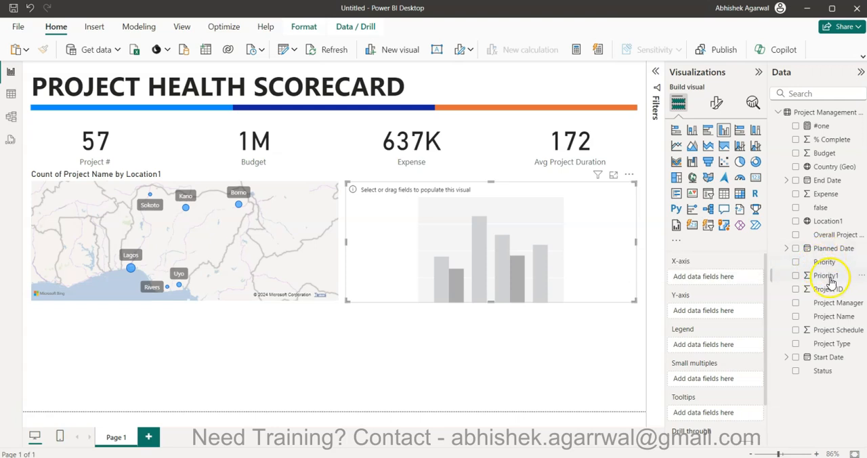
Plot the distinct count of Project Name by Project Type in the column chart, with Priority1 as the legend.
{"action": "left_click_drag", "start_coordinate": [839, 345], "coordinate": [721, 277]}
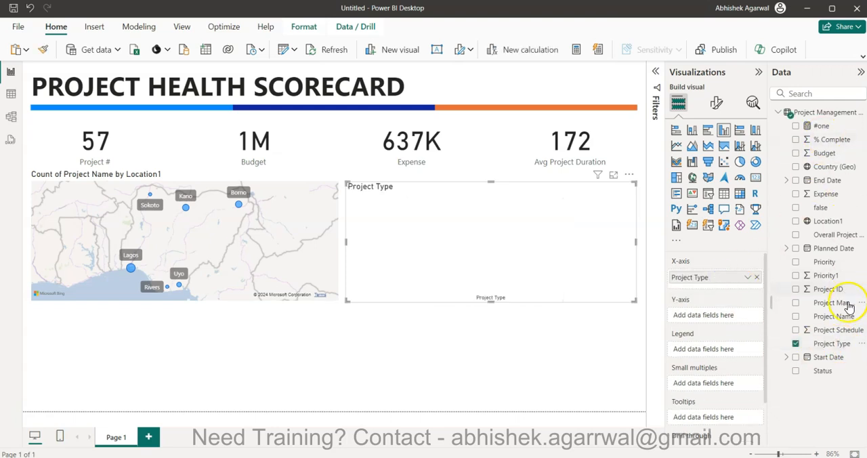
{"action": "left_click_drag", "start_coordinate": [846, 315], "coordinate": [726, 313]}
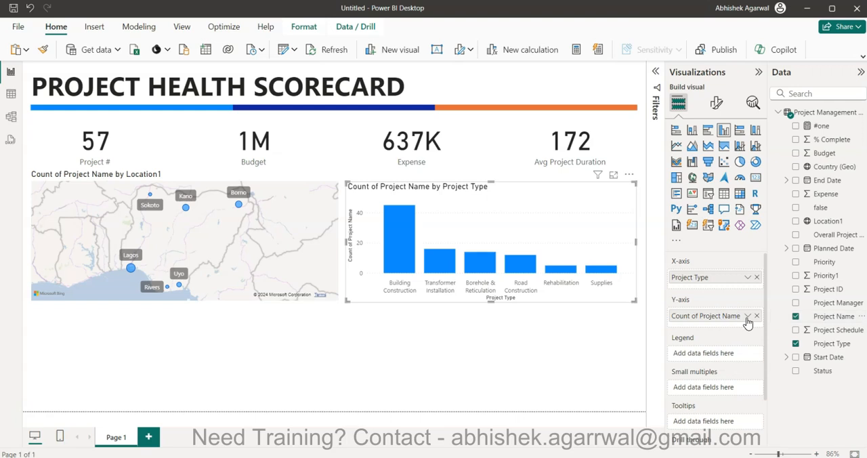
{"action": "left_click", "coordinate": [748, 316]}
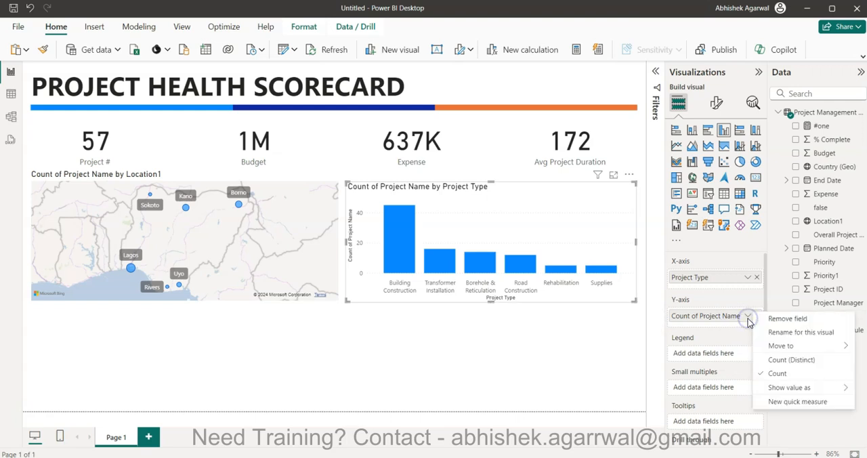
{"action": "left_click", "coordinate": [774, 360]}
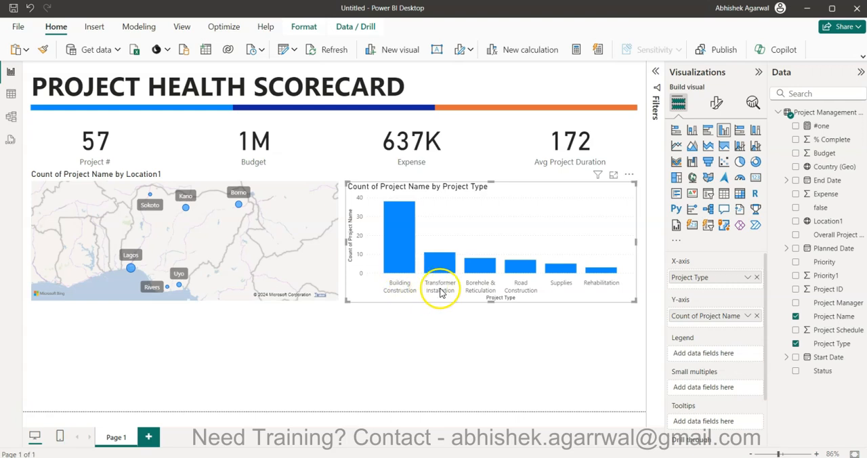
{"action": "left_click_drag", "start_coordinate": [831, 279], "coordinate": [716, 359]}
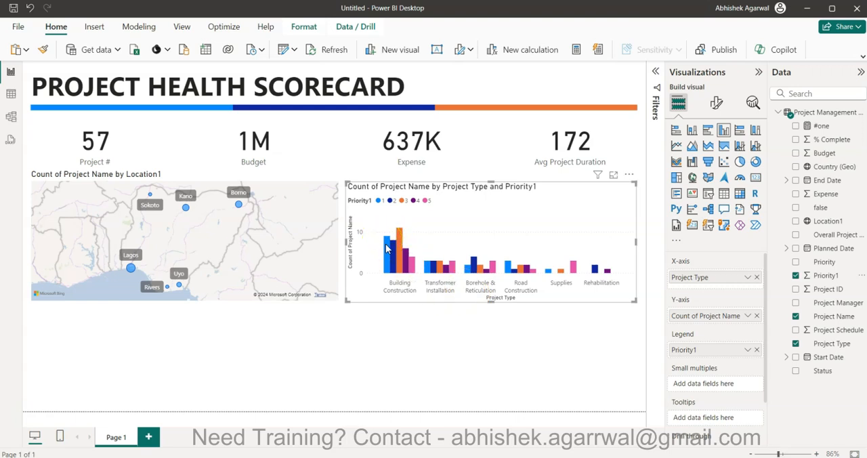
{"action": "mouse_move", "coordinate": [386, 249]}
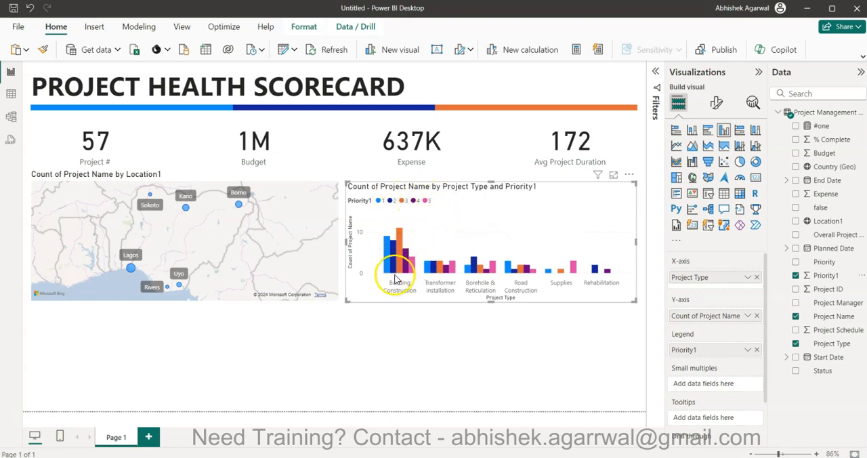
{"action": "mouse_move", "coordinate": [394, 271]}
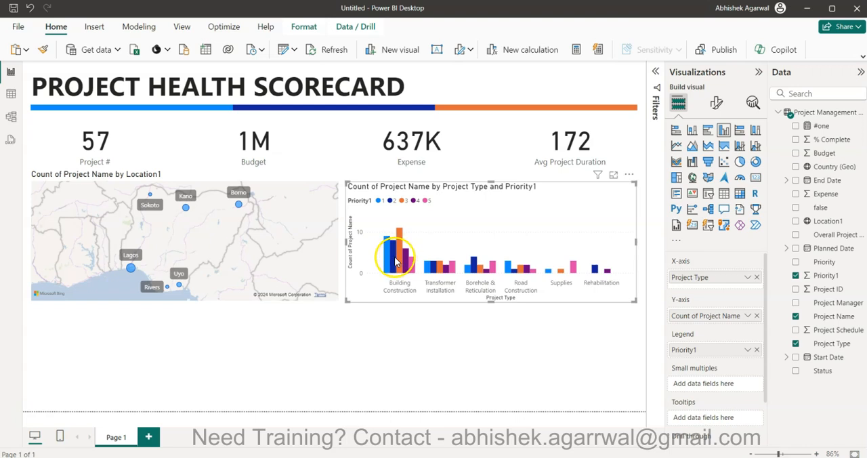
Hide the column chart's X-axis title, Y-axis title and Y-axis values, and turn on its data labels.
{"action": "left_click", "coordinate": [718, 103]}
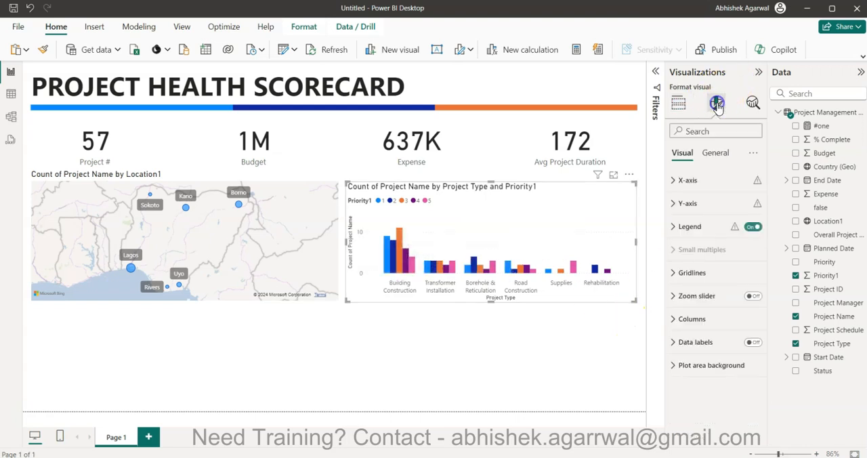
{"action": "left_click", "coordinate": [720, 180]}
{"action": "left_click", "coordinate": [747, 364]}
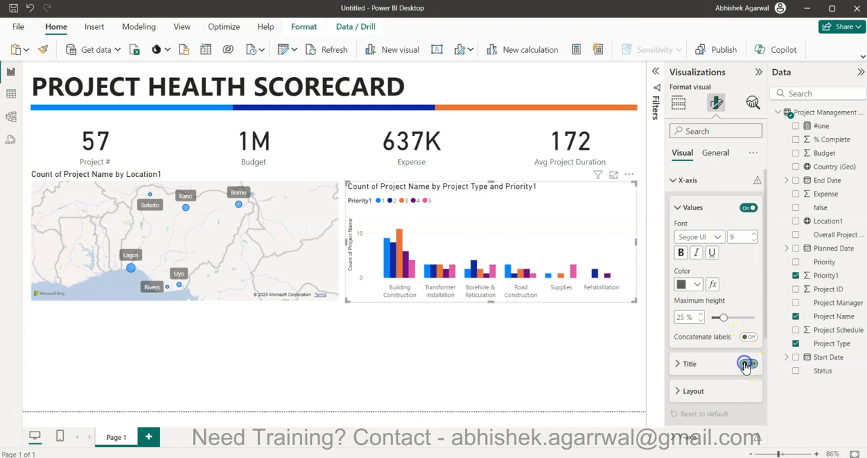
{"action": "left_click", "coordinate": [682, 178]}
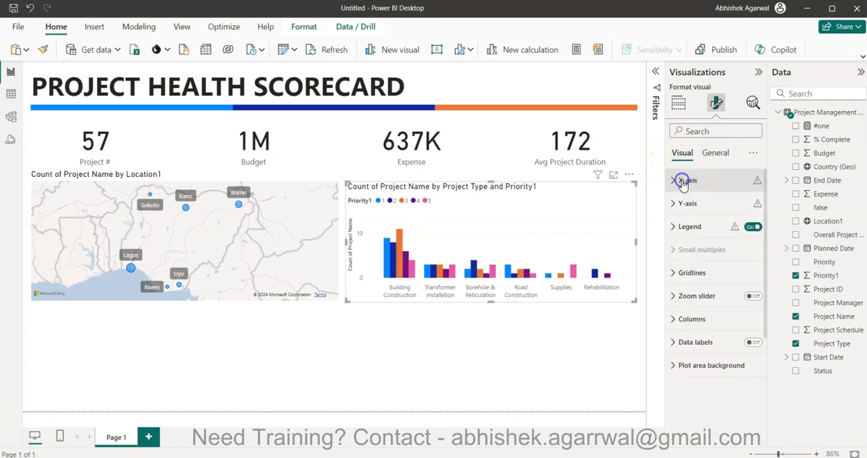
{"action": "left_click", "coordinate": [682, 203]}
{"action": "left_click", "coordinate": [747, 376]}
{"action": "left_click", "coordinate": [746, 349]}
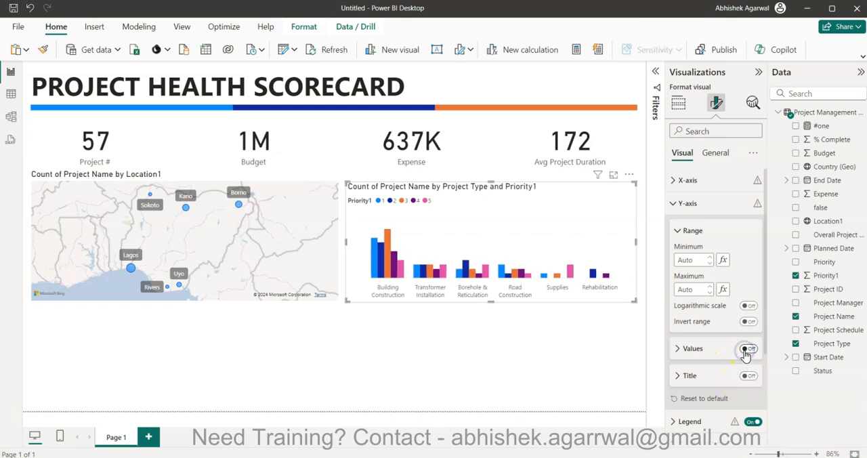
{"action": "left_click", "coordinate": [695, 204]}
{"action": "left_click", "coordinate": [751, 342]}
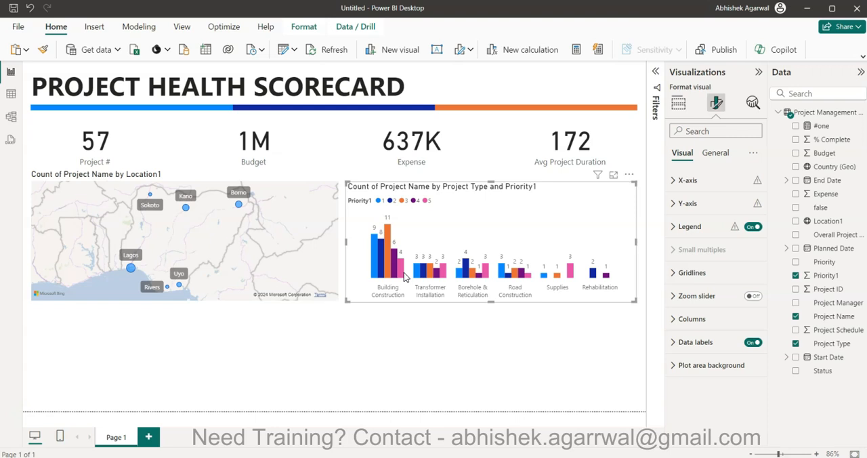
Add a donut chart below the map with Status as the legend and the distinct count of Project Name as values.
{"action": "left_click", "coordinate": [444, 333]}
{"action": "left_click", "coordinate": [440, 342]}
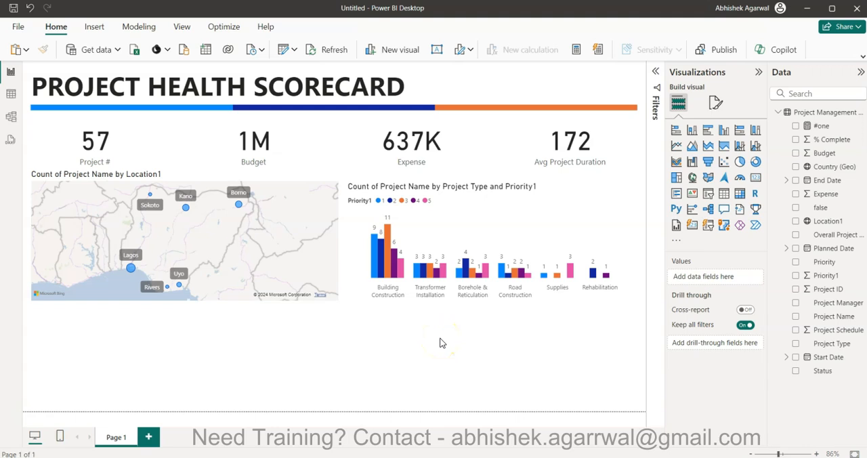
{"action": "left_click", "coordinate": [755, 161]}
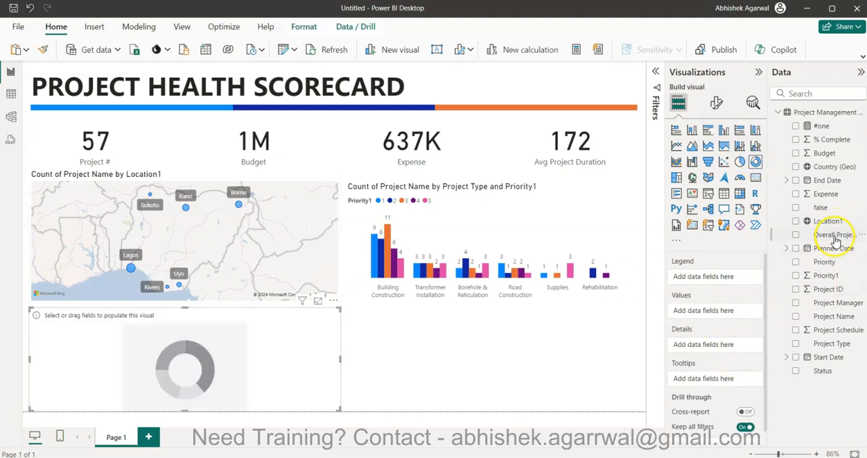
{"action": "left_click", "coordinate": [839, 377]}
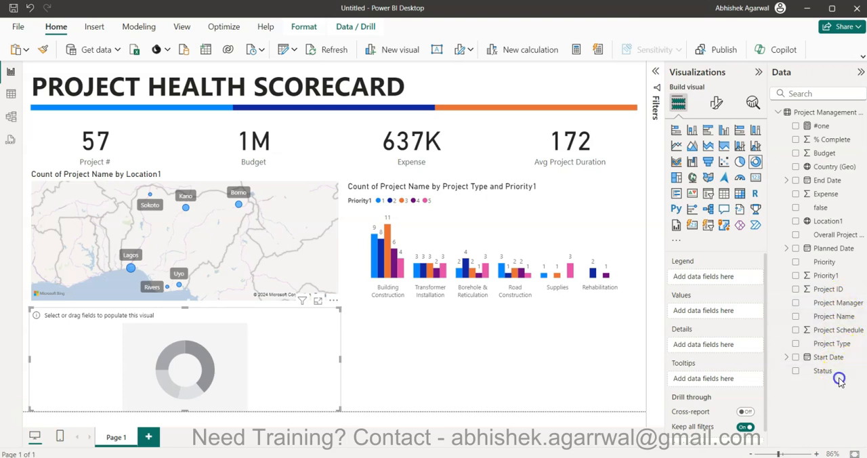
{"action": "left_click_drag", "start_coordinate": [831, 376], "coordinate": [716, 280]}
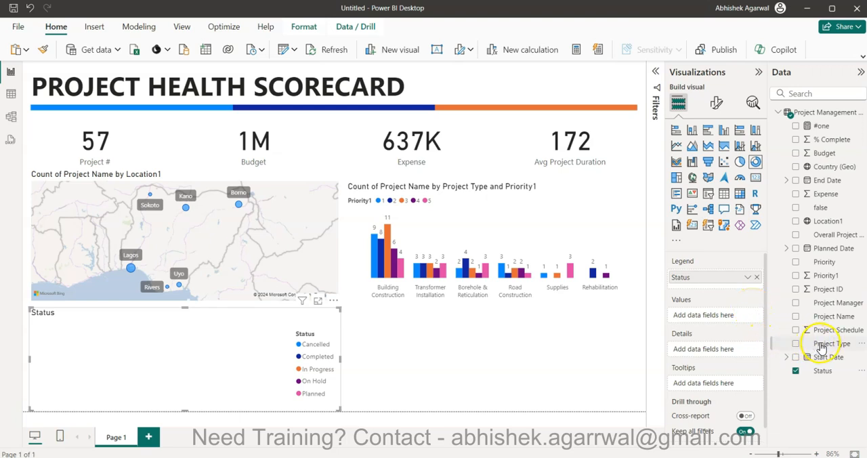
{"action": "left_click_drag", "start_coordinate": [838, 318], "coordinate": [721, 316]}
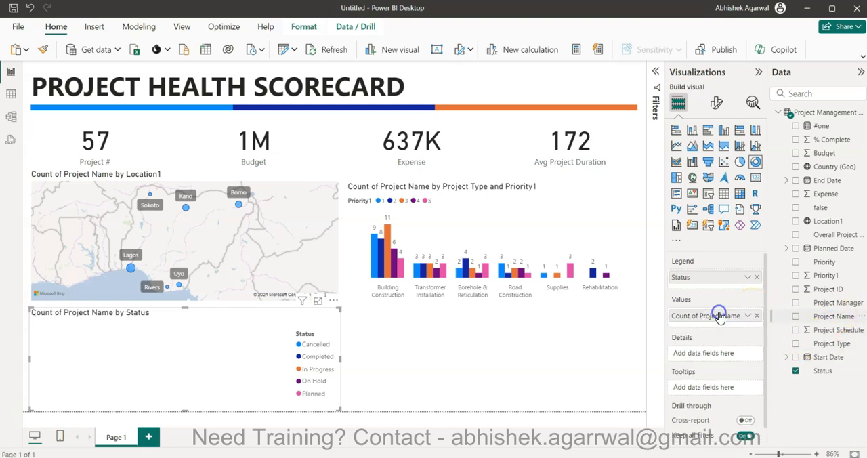
{"action": "left_click", "coordinate": [744, 316]}
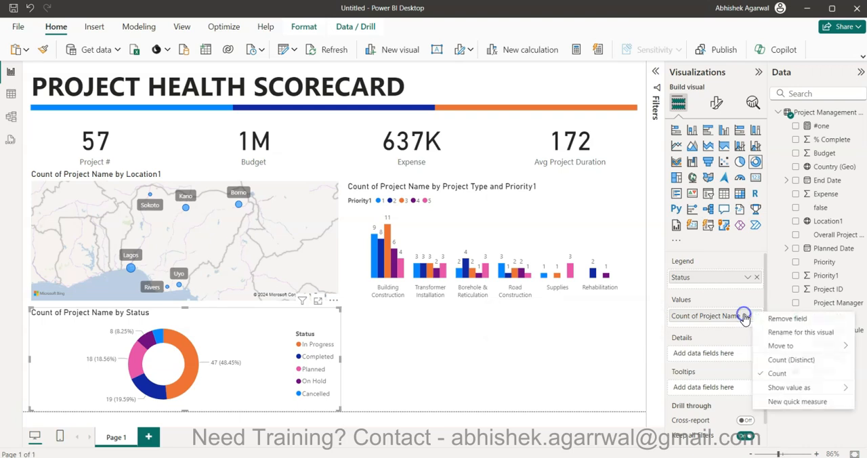
{"action": "left_click", "coordinate": [783, 360]}
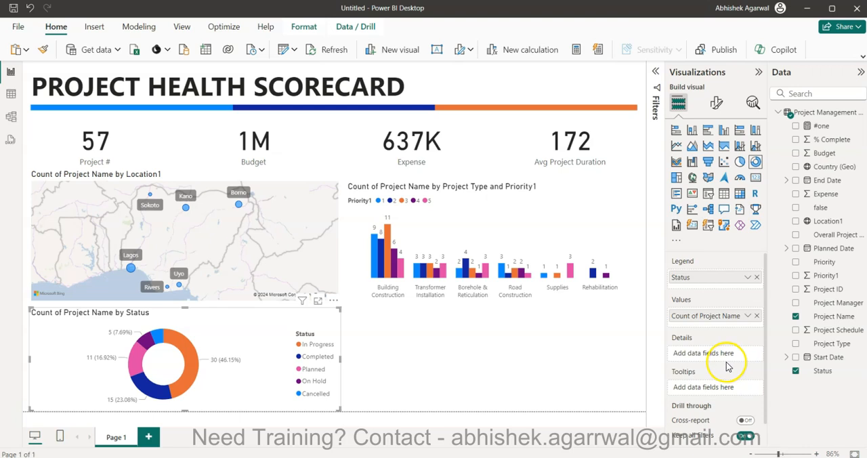
Place the donut chart's legend at the top center and turn off the legend title.
{"action": "left_click", "coordinate": [715, 103]}
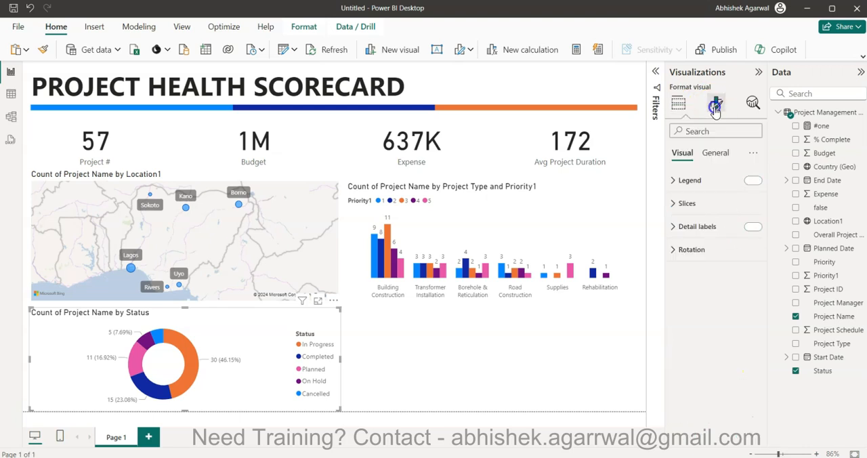
{"action": "left_click", "coordinate": [715, 183]}
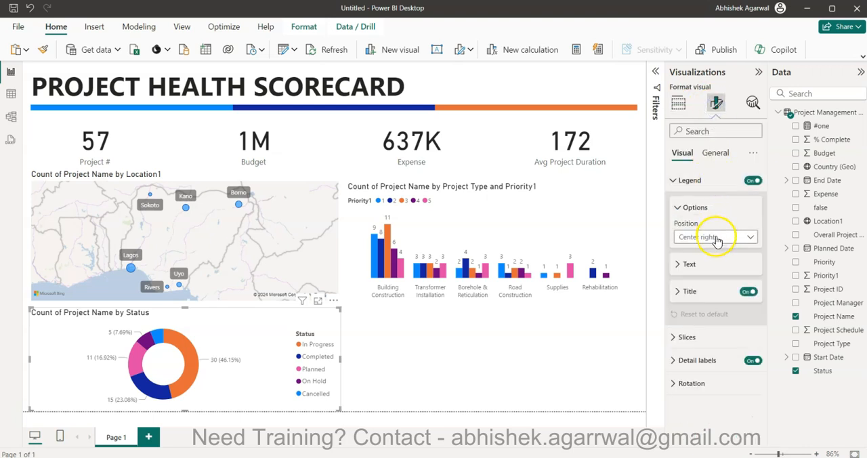
{"action": "left_click", "coordinate": [716, 237]}
{"action": "left_click", "coordinate": [715, 265]}
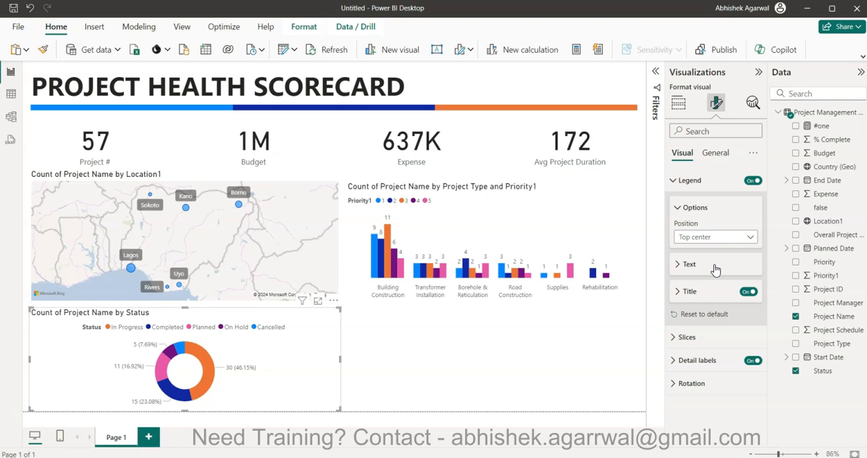
{"action": "left_click", "coordinate": [747, 291]}
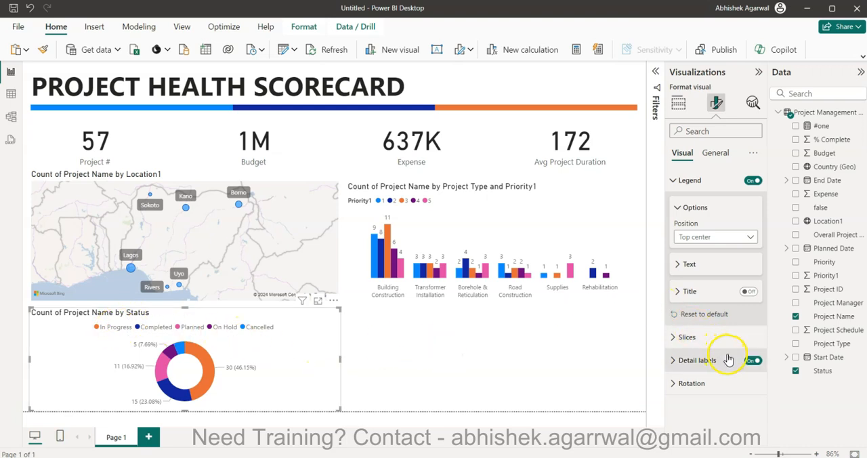
{"action": "left_click", "coordinate": [697, 361]}
{"action": "scroll", "coordinate": [697, 364], "scroll_direction": "down", "scroll_amount": 3}
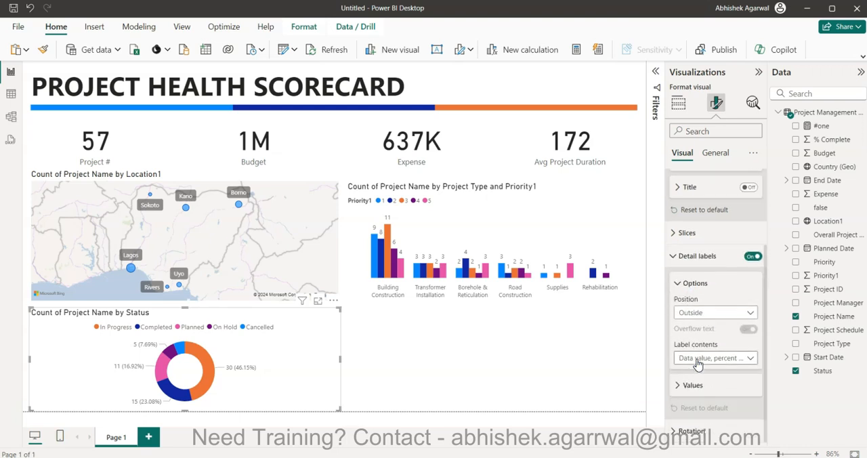
{"action": "left_click", "coordinate": [676, 256]}
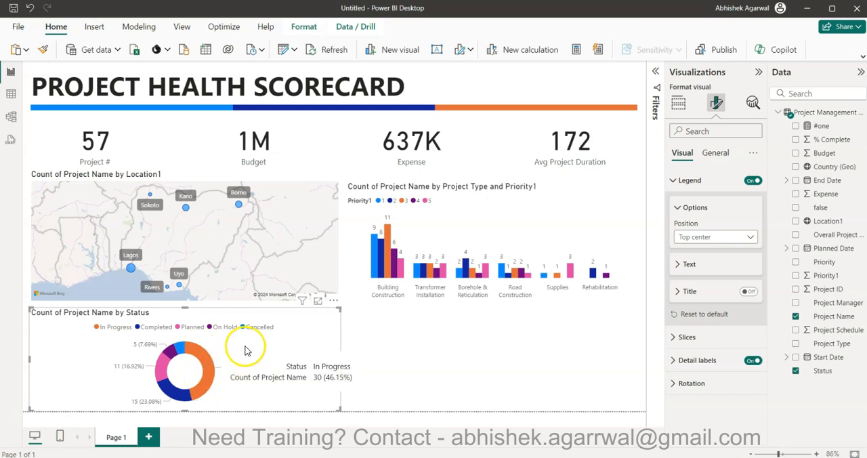
{"action": "mouse_move", "coordinate": [181, 351]}
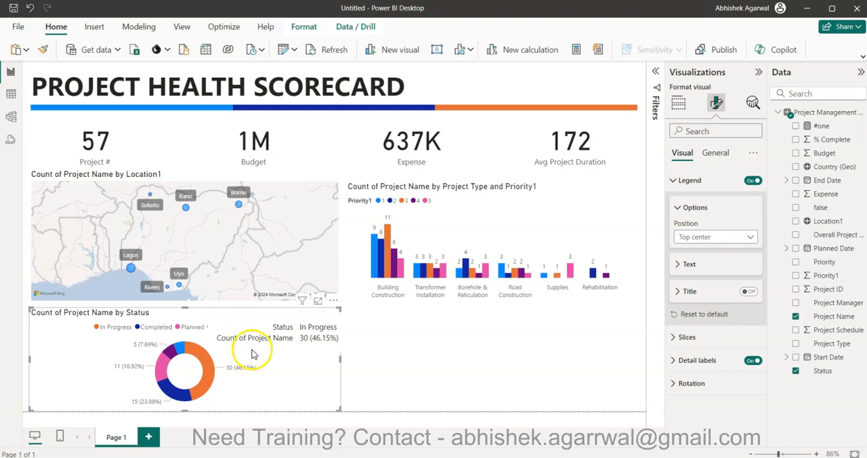
{"action": "mouse_move", "coordinate": [173, 400]}
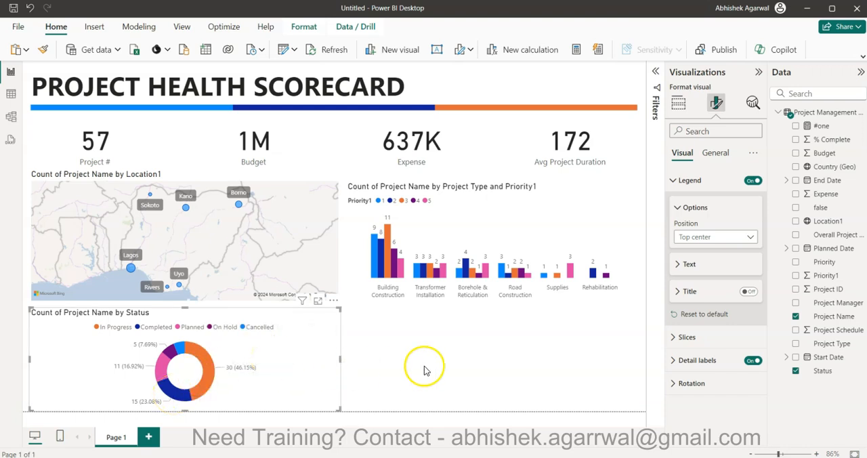
Add a table below the column chart, beside the donut chart, with Project Name, Project Manager, Start Date and End Date as columns.
{"action": "left_click", "coordinate": [447, 367]}
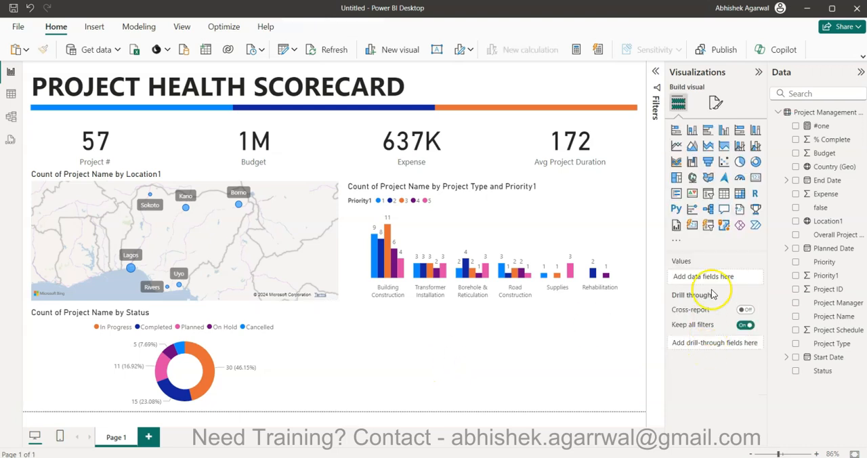
{"action": "left_click", "coordinate": [740, 195]}
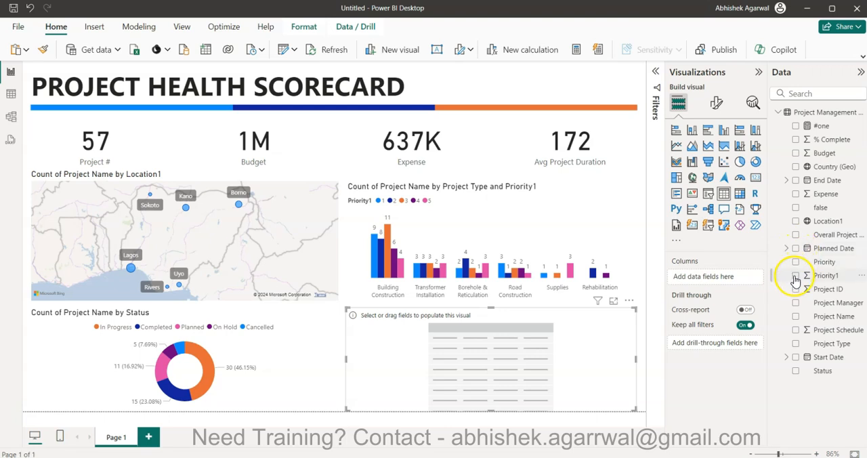
{"action": "left_click", "coordinate": [795, 316]}
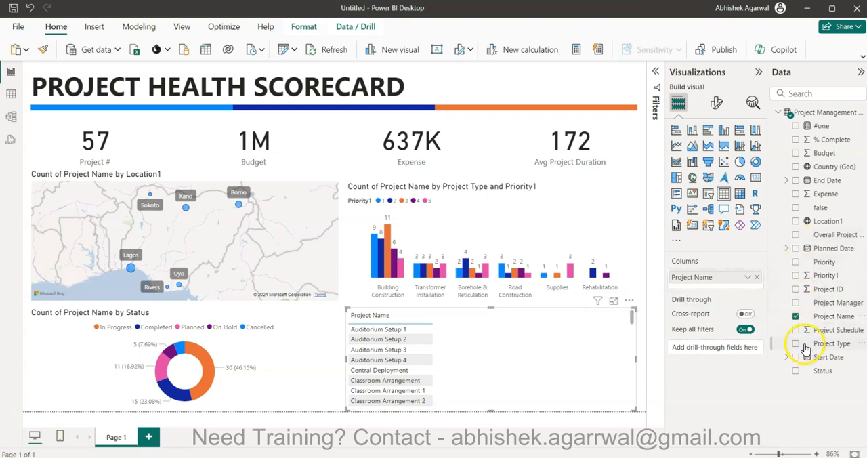
{"action": "left_click", "coordinate": [796, 304]}
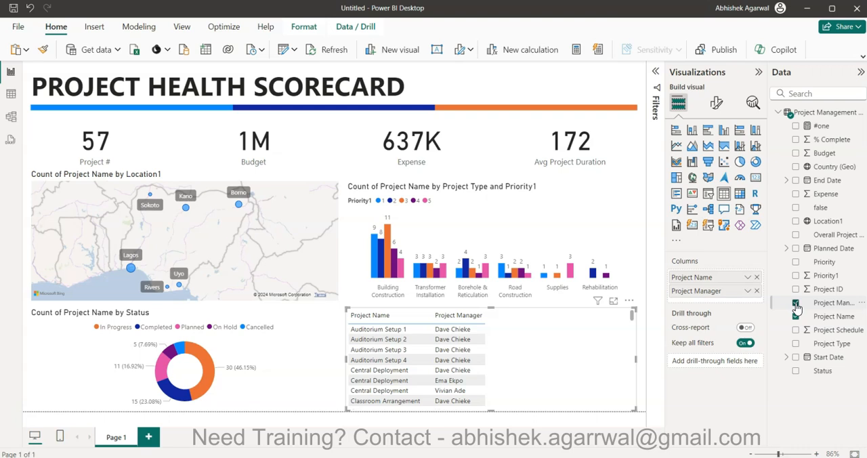
{"action": "left_click", "coordinate": [796, 357]}
{"action": "left_click", "coordinate": [796, 180]}
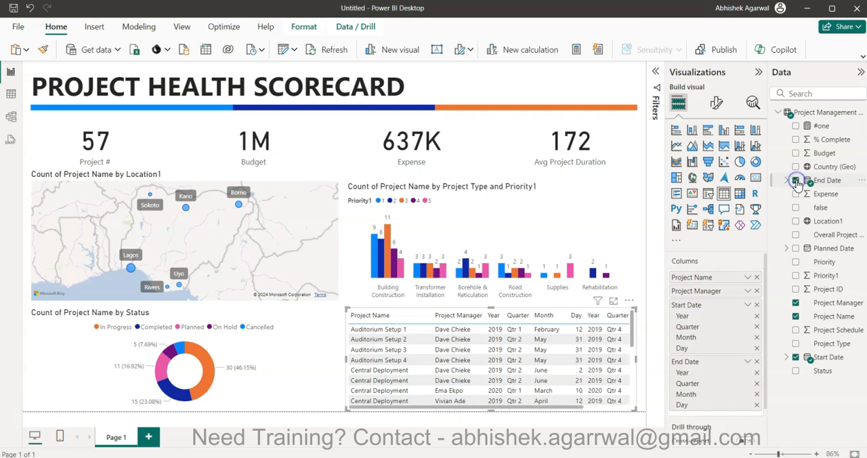
Show the table's Start Date and End Date as plain dates instead of date hierarchies.
{"action": "left_click", "coordinate": [749, 306]}
{"action": "left_click", "coordinate": [777, 364]}
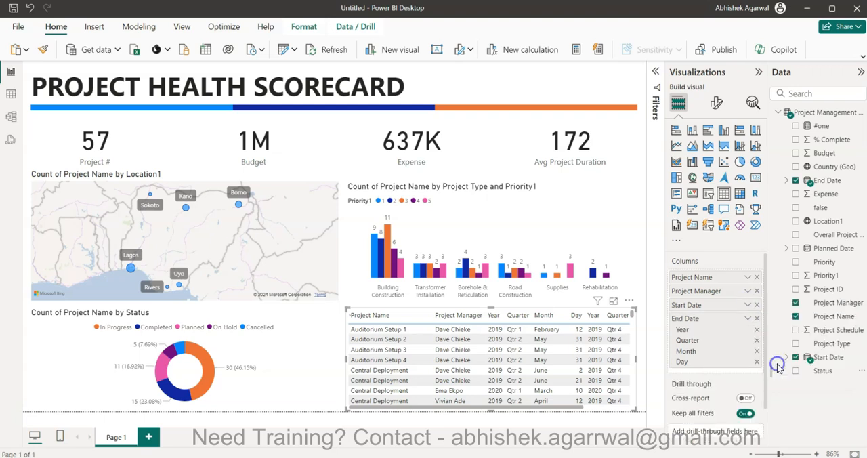
{"action": "left_click", "coordinate": [748, 319]}
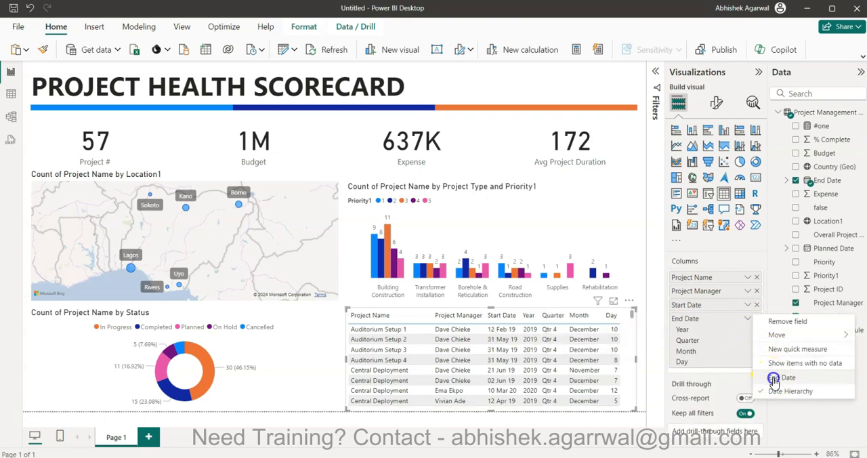
{"action": "left_click", "coordinate": [774, 381]}
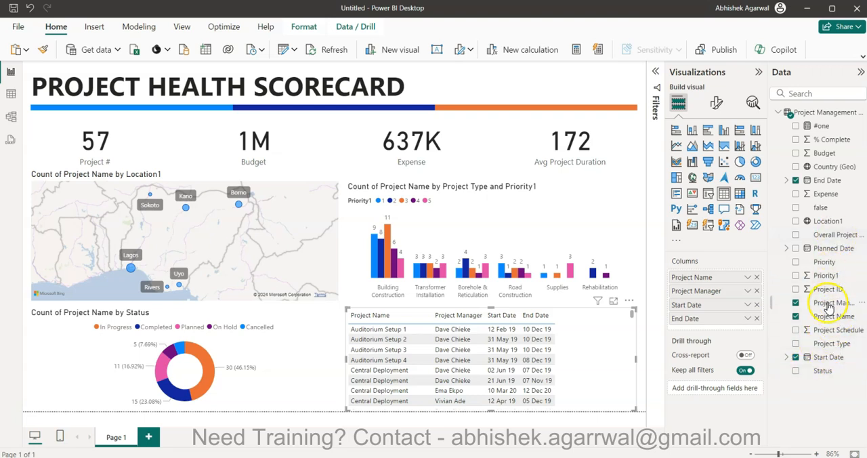
Add % Complete as the table's last column and rename its header to % Complete.
{"action": "left_click", "coordinate": [834, 140]}
{"action": "left_click_drag", "start_coordinate": [834, 141], "coordinate": [720, 323]}
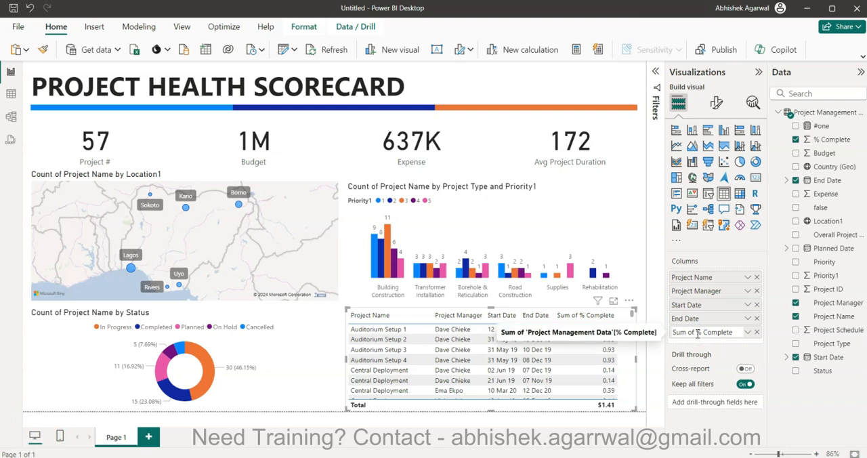
{"action": "key", "text": "BackSpace"}
{"action": "key", "text": "Return"}
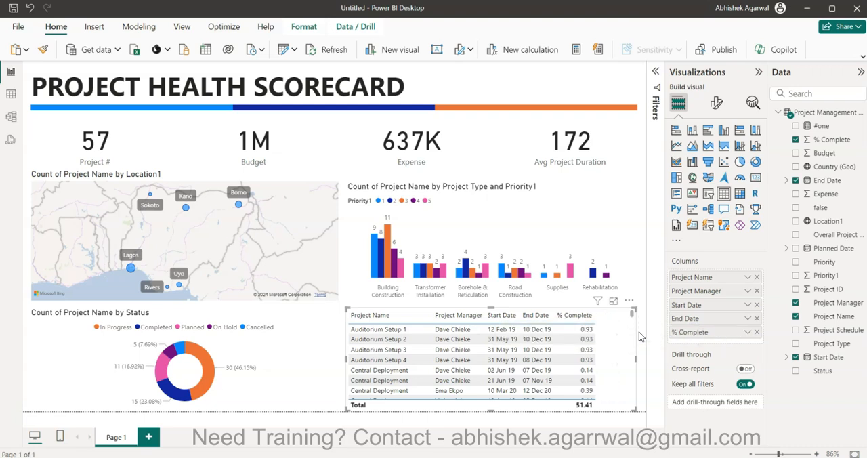
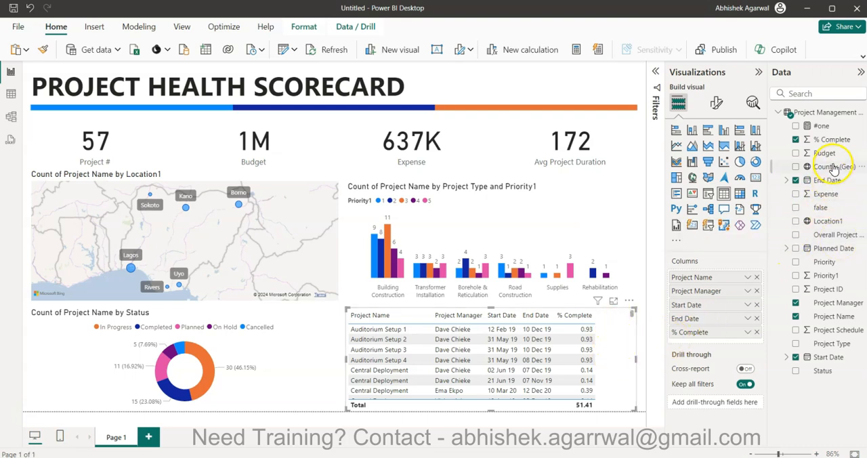
Add Budget to the table between End Date and % Complete and rename its header to Budget.
{"action": "left_click_drag", "start_coordinate": [826, 153], "coordinate": [743, 330]}
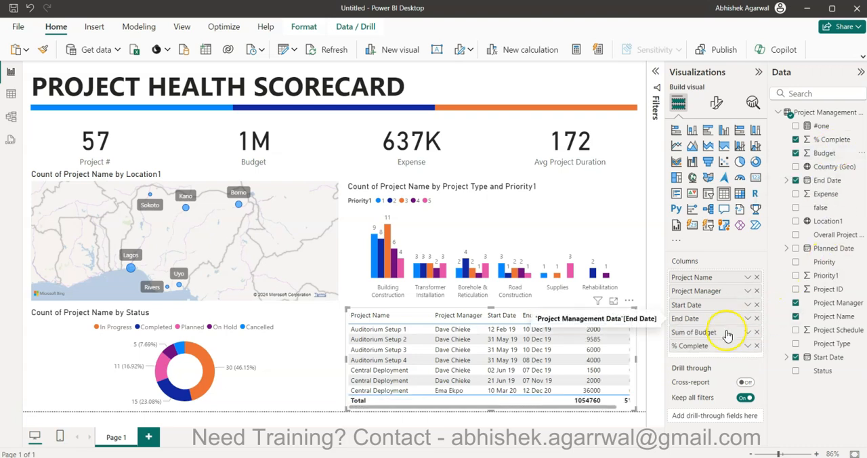
{"action": "double_click", "coordinate": [698, 334]}
{"action": "left_click", "coordinate": [697, 333]}
{"action": "key", "text": "BackSpace"}
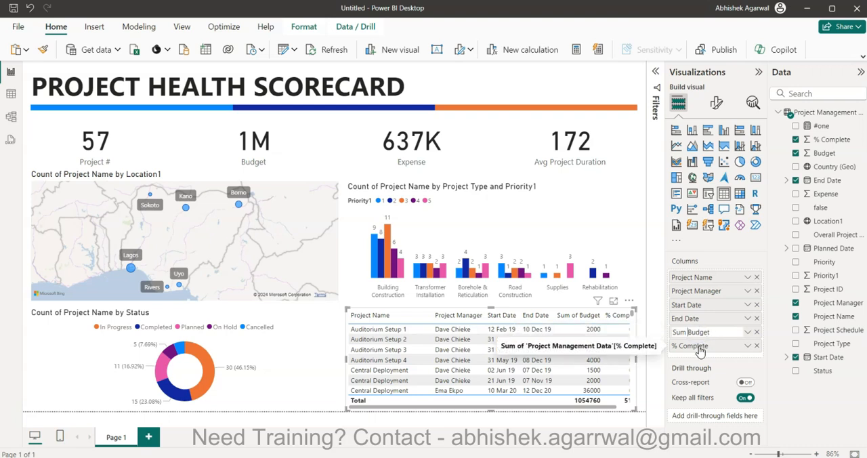
{"action": "key", "text": "Return"}
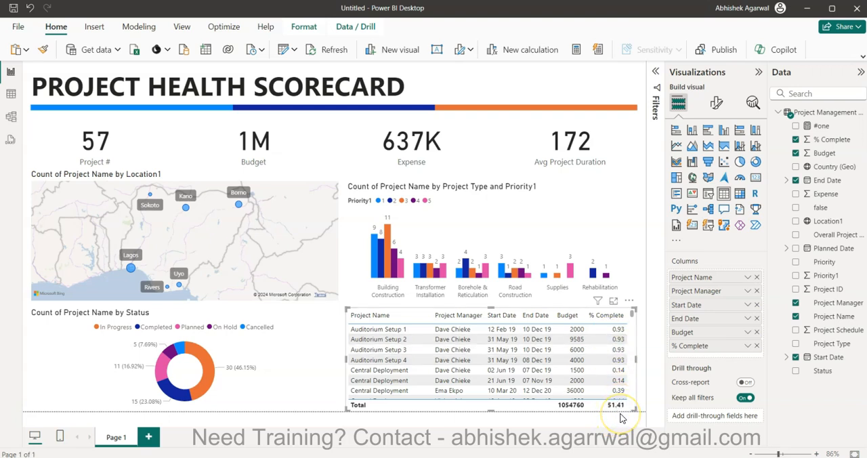
Turn off the totals row of the project details table.
{"action": "left_click", "coordinate": [715, 105]}
{"action": "left_click", "coordinate": [714, 271]}
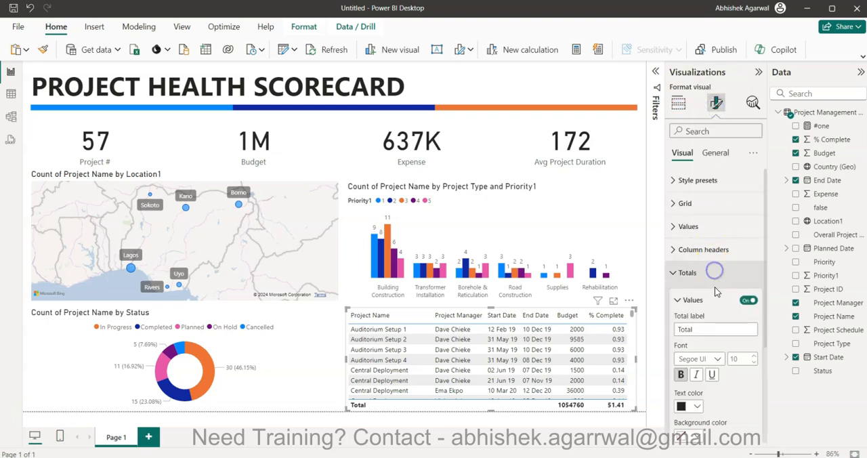
{"action": "scroll", "coordinate": [716, 298], "scroll_direction": "down", "scroll_amount": 3}
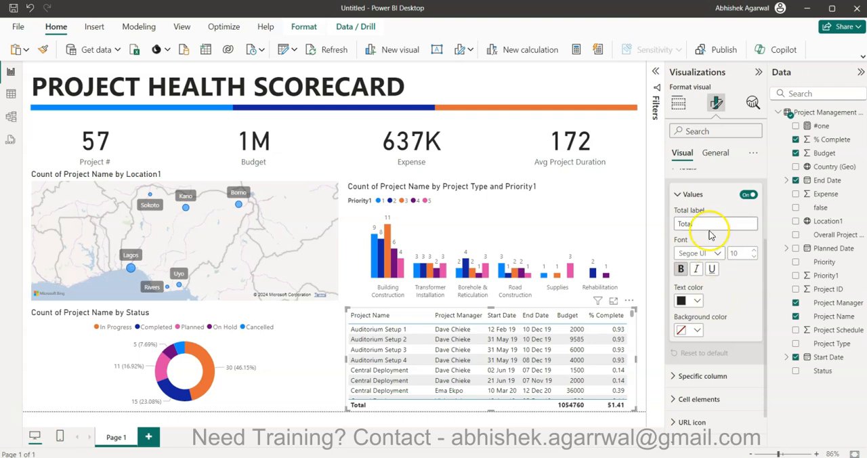
{"action": "left_click", "coordinate": [745, 195]}
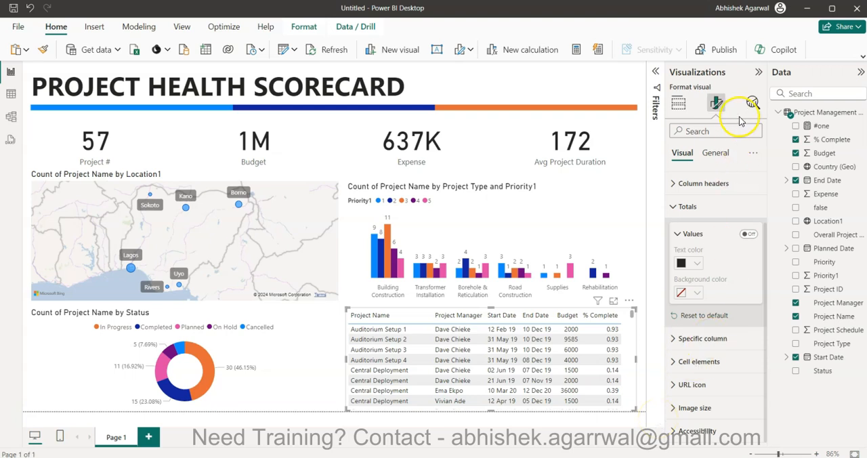
{"action": "left_click", "coordinate": [755, 76]}
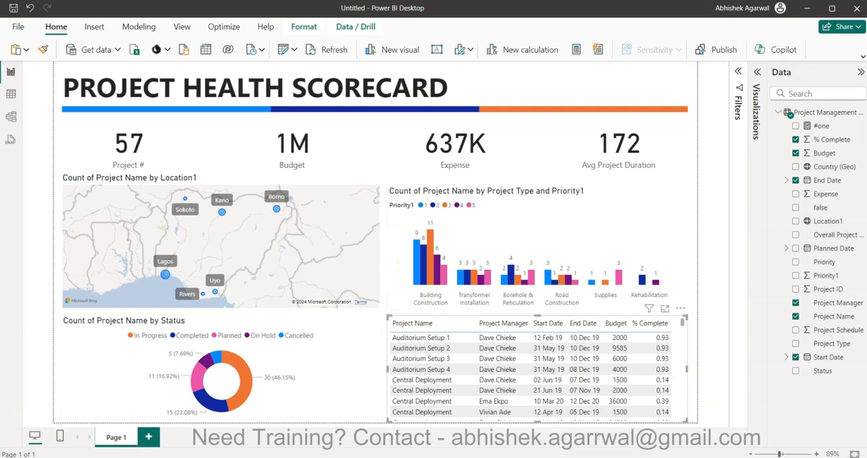
Check the reference Project Management Dashboard for the chart placed below its donut chart and details table.
{"action": "left_click", "coordinate": [691, 201]}
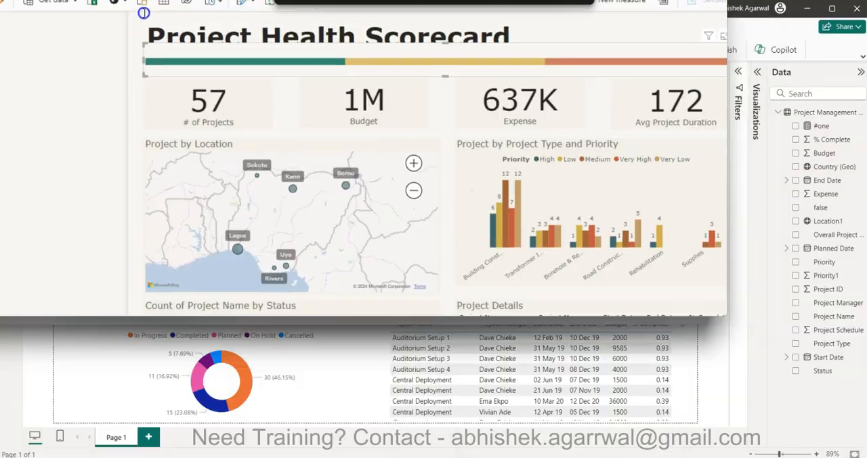
{"action": "scroll", "coordinate": [350, 269], "scroll_direction": "down", "scroll_amount": 2}
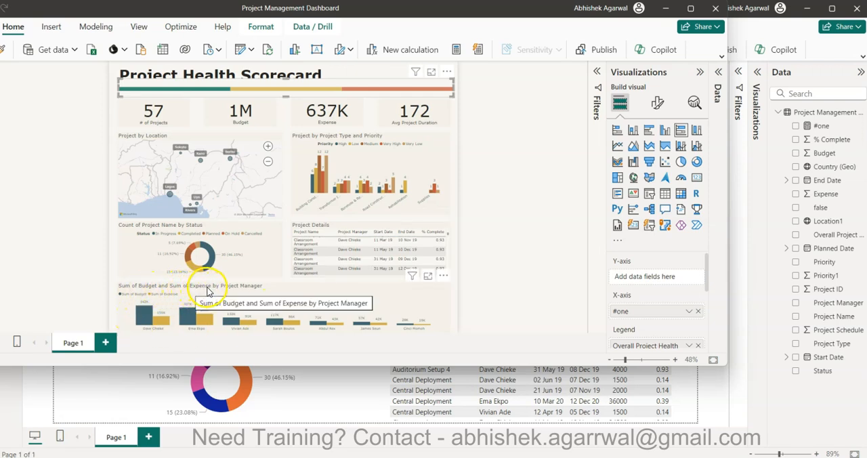
{"action": "left_click_drag", "start_coordinate": [535, 15], "coordinate": [866, 41]}
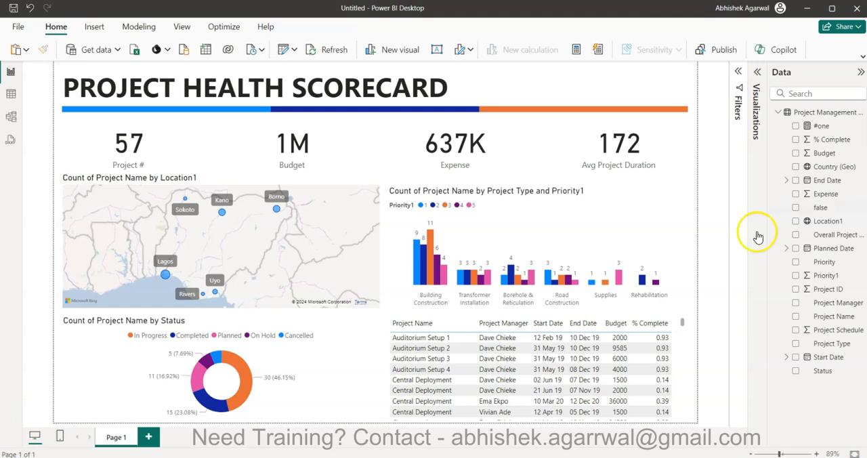
Change the report page's canvas type to Custom.
{"action": "left_click", "coordinate": [756, 72]}
{"action": "left_click", "coordinate": [716, 102]}
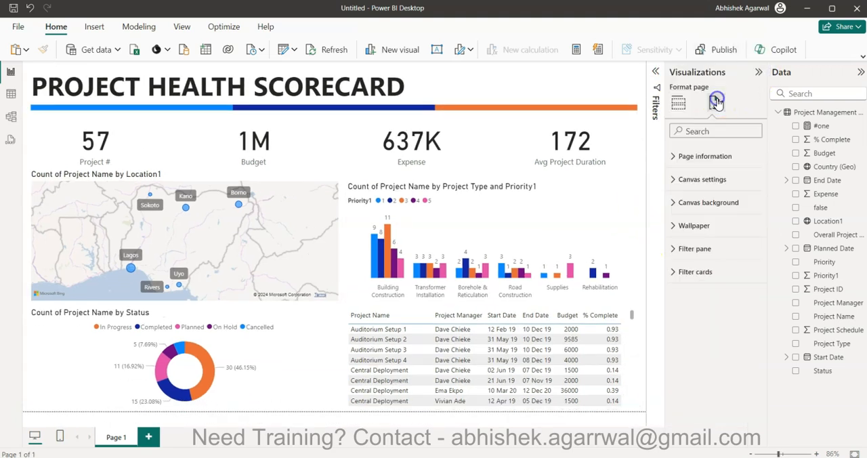
{"action": "left_click", "coordinate": [643, 176]}
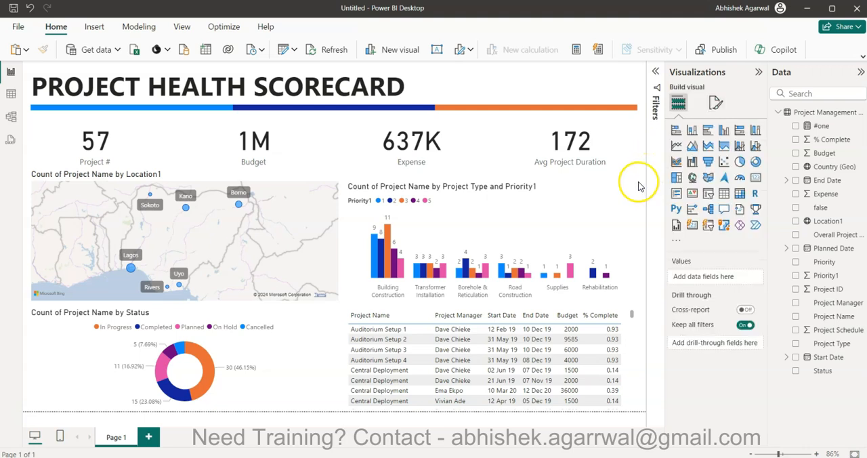
{"action": "left_click", "coordinate": [716, 102]}
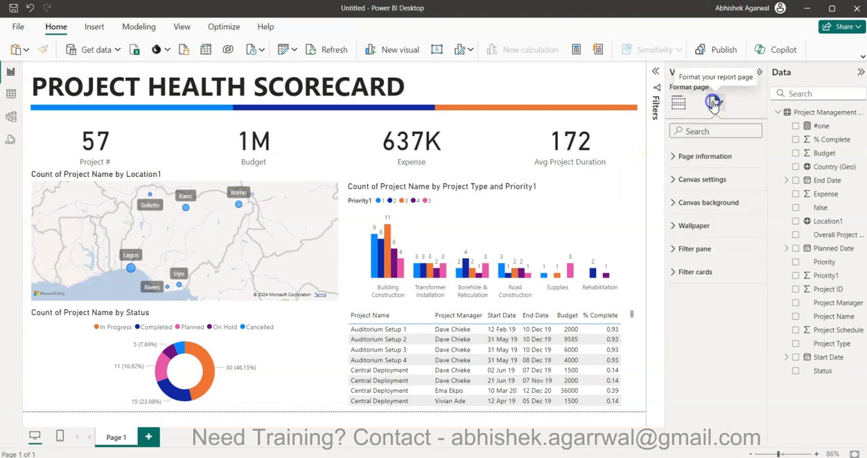
{"action": "left_click", "coordinate": [705, 179]}
{"action": "left_click", "coordinate": [685, 217]}
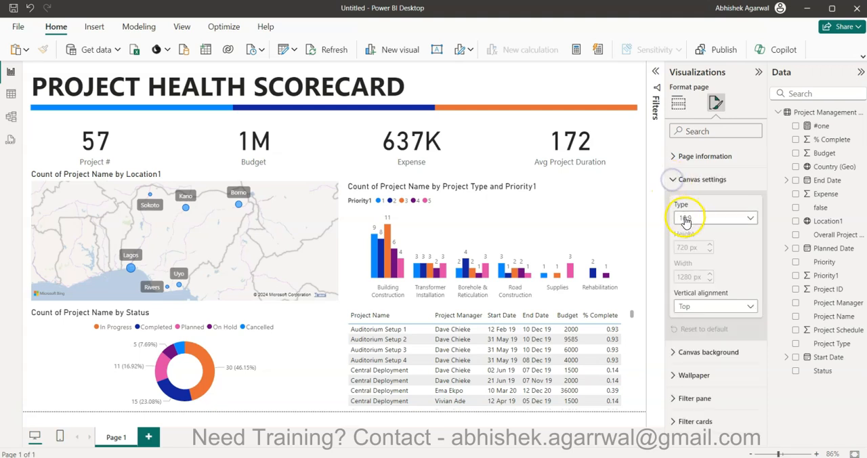
{"action": "left_click", "coordinate": [696, 272]}
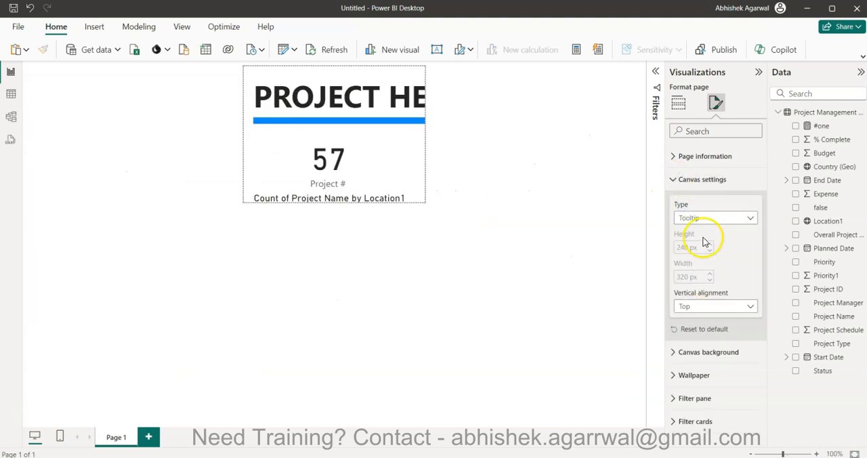
{"action": "left_click", "coordinate": [707, 217]}
{"action": "left_click", "coordinate": [707, 288]}
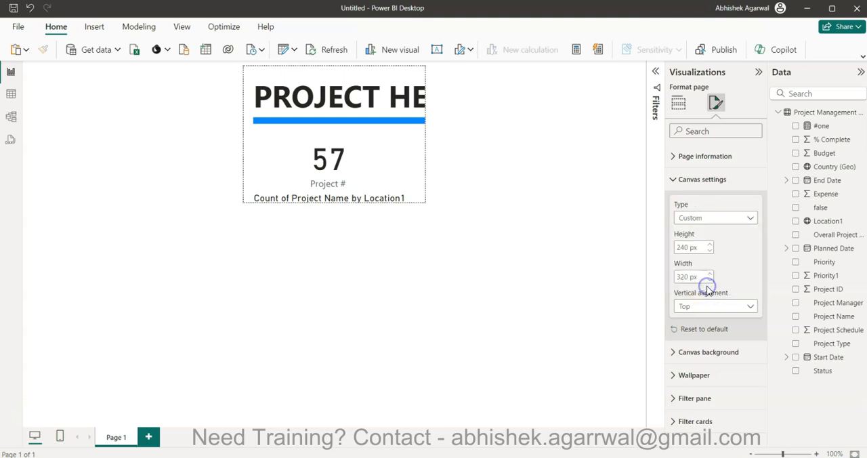
Set the custom canvas height to 1000 px and its width to 1280 px.
{"action": "left_click", "coordinate": [692, 247]}
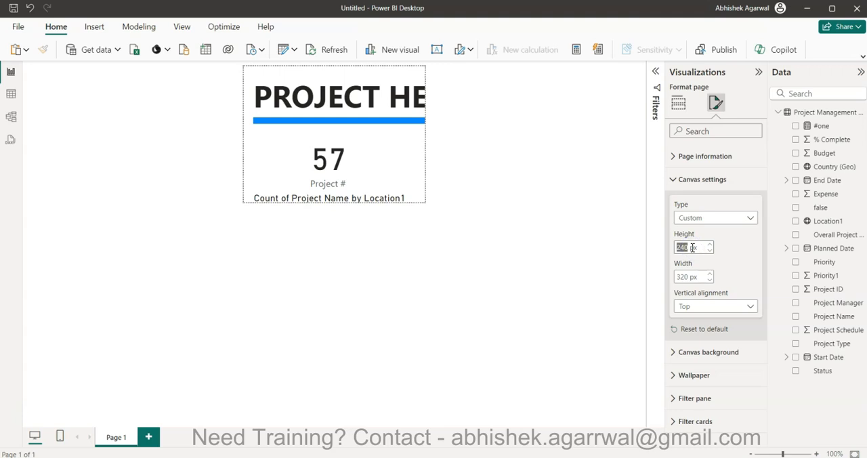
{"action": "type", "text": "1300"}
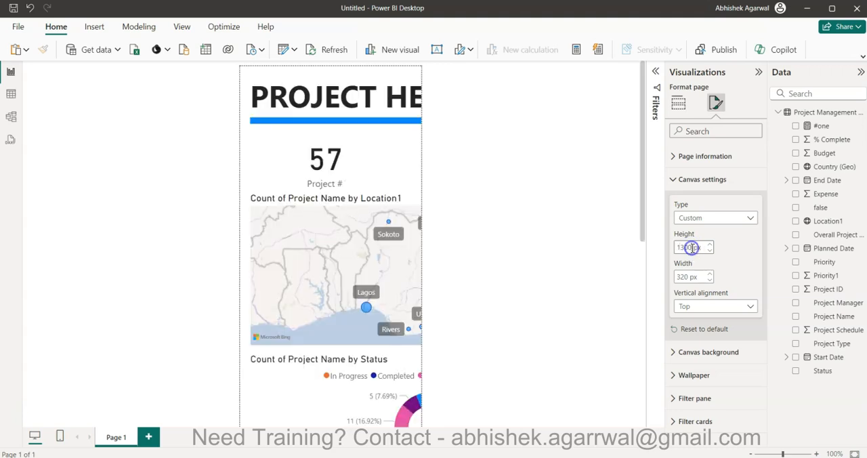
{"action": "type", "text": "00"}
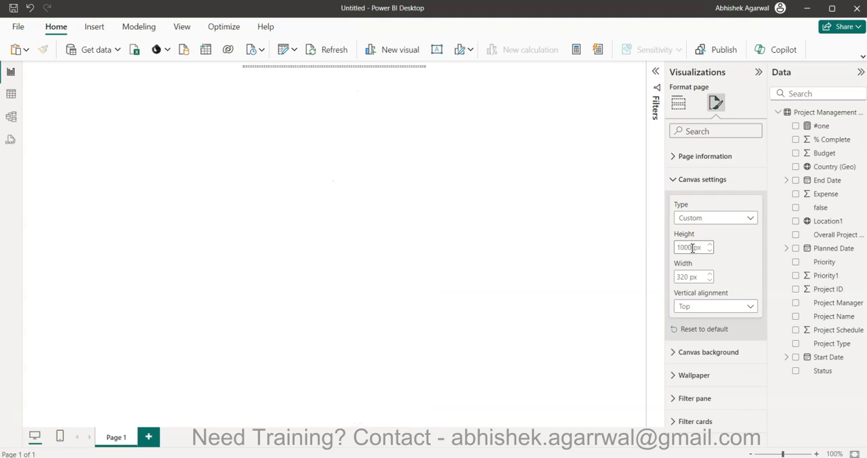
{"action": "left_click", "coordinate": [682, 273]}
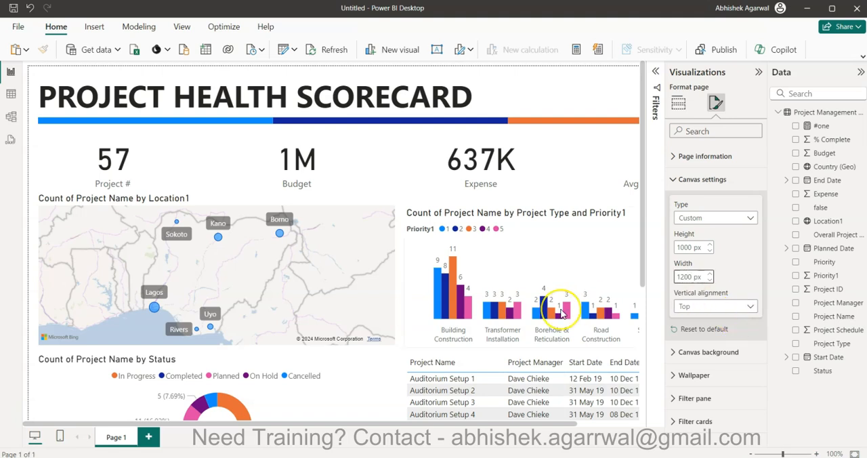
{"action": "scroll", "coordinate": [561, 313], "scroll_direction": "right", "scroll_amount": 1}
{"action": "scroll", "coordinate": [562, 313], "scroll_direction": "left", "scroll_amount": 1}
{"action": "scroll", "coordinate": [562, 313], "scroll_direction": "right", "scroll_amount": 1}
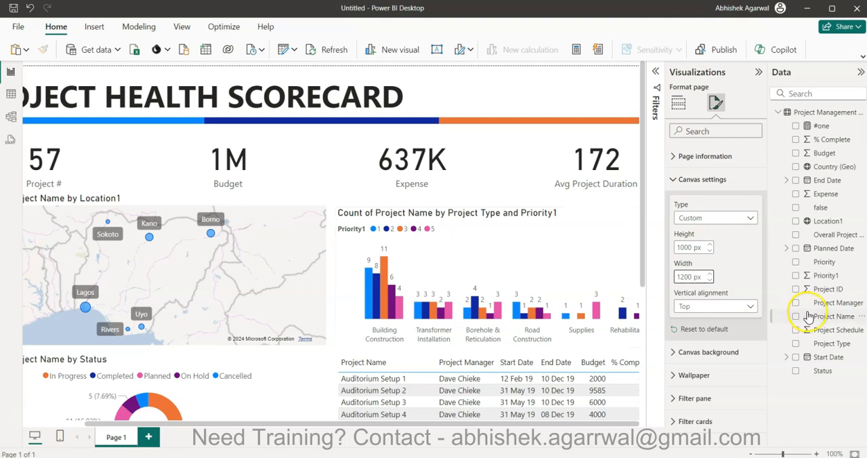
{"action": "key", "text": "BackSpace"}
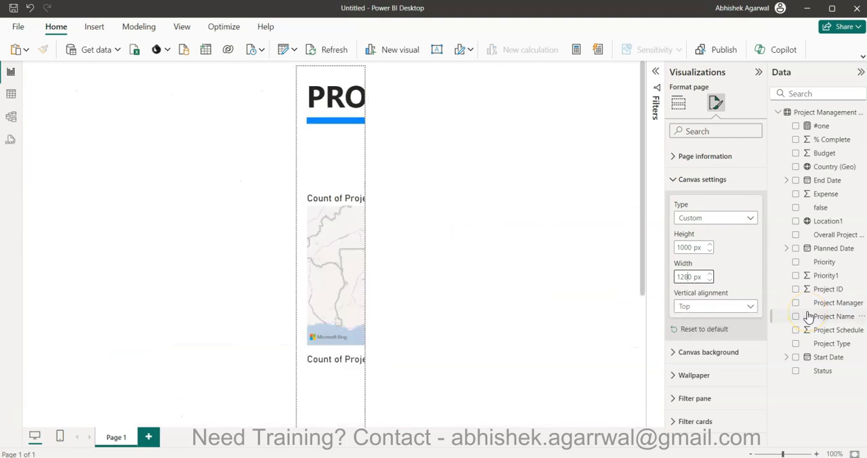
{"action": "scroll", "coordinate": [476, 378], "scroll_direction": "right", "scroll_amount": 2}
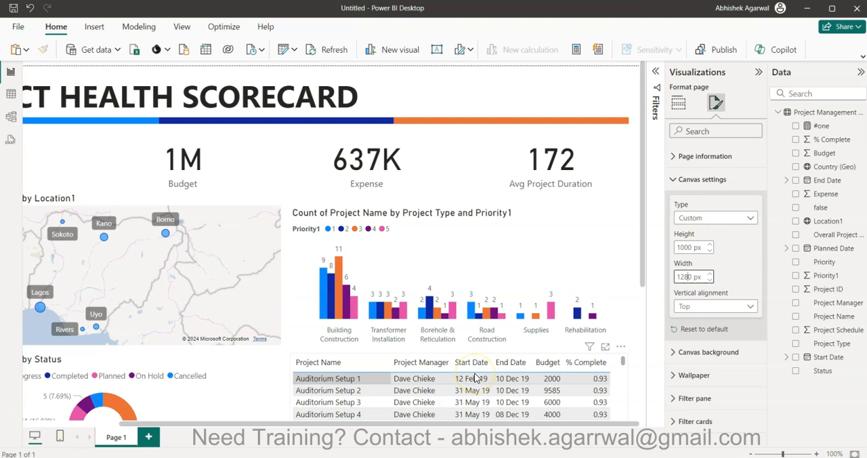
{"action": "scroll", "coordinate": [476, 378], "scroll_direction": "left", "scroll_amount": 2}
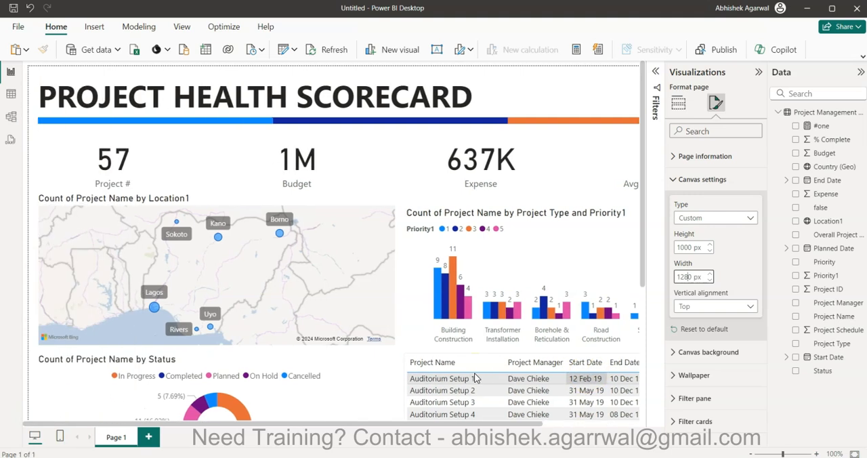
{"action": "left_click", "coordinate": [685, 184]}
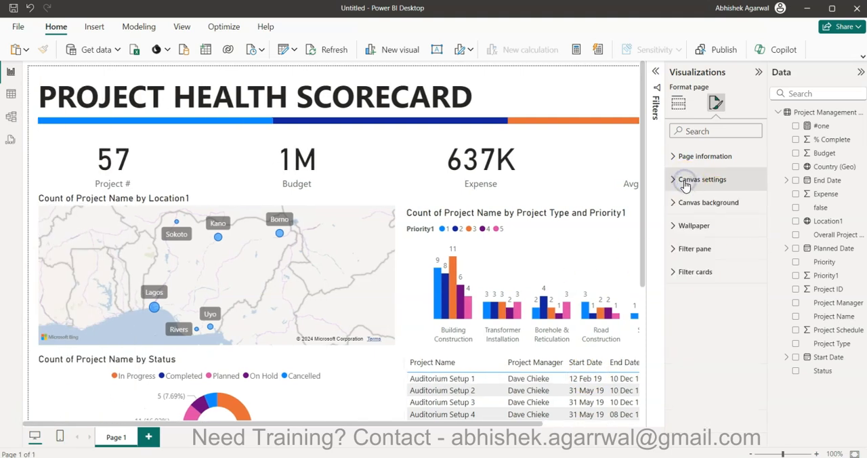
Reduce the custom canvas height to 900 px.
{"action": "scroll", "coordinate": [491, 306], "scroll_direction": "down", "scroll_amount": 3}
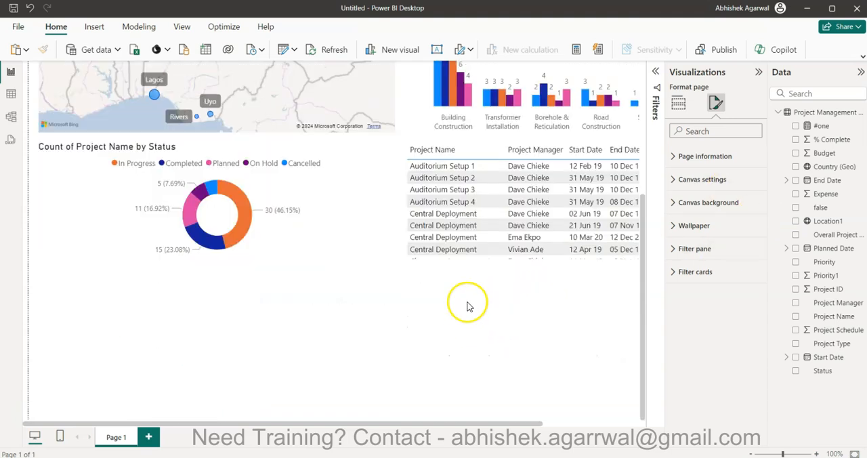
{"action": "left_click", "coordinate": [556, 338]}
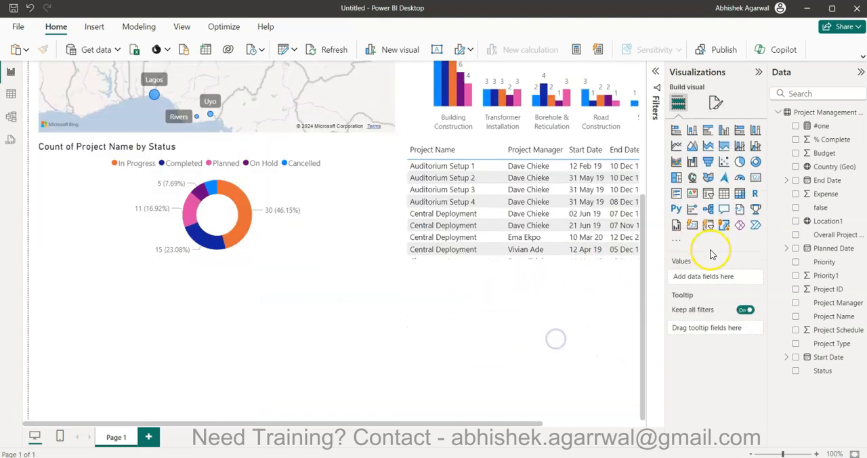
{"action": "left_click", "coordinate": [716, 102]}
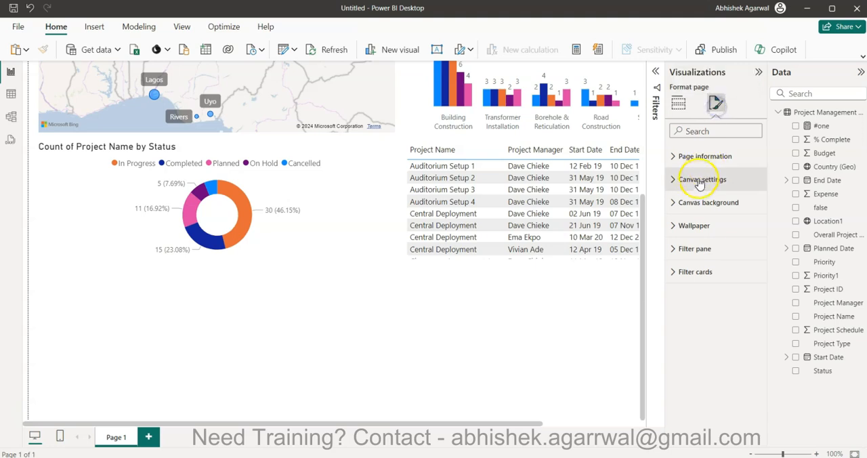
{"action": "left_click", "coordinate": [692, 180]}
{"action": "double_click", "coordinate": [689, 247]}
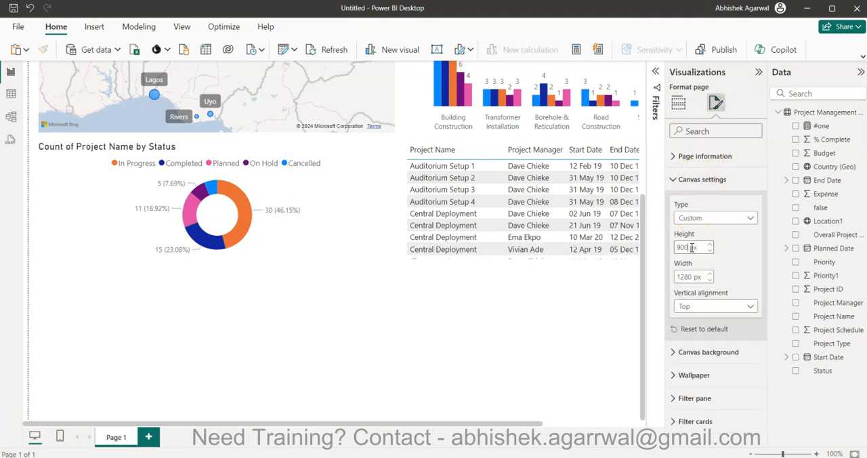
{"action": "left_click", "coordinate": [579, 350]}
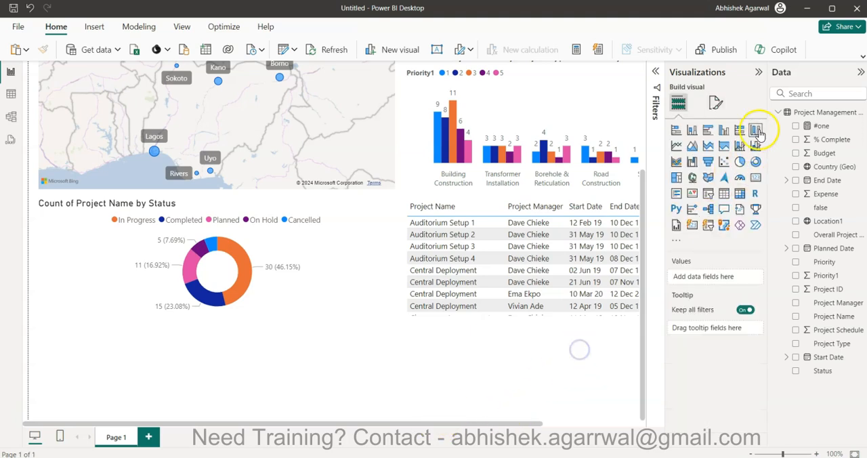
Insert an empty clustered column chart in the free space below the donut chart.
{"action": "left_click", "coordinate": [759, 71]}
{"action": "left_click", "coordinate": [859, 72]}
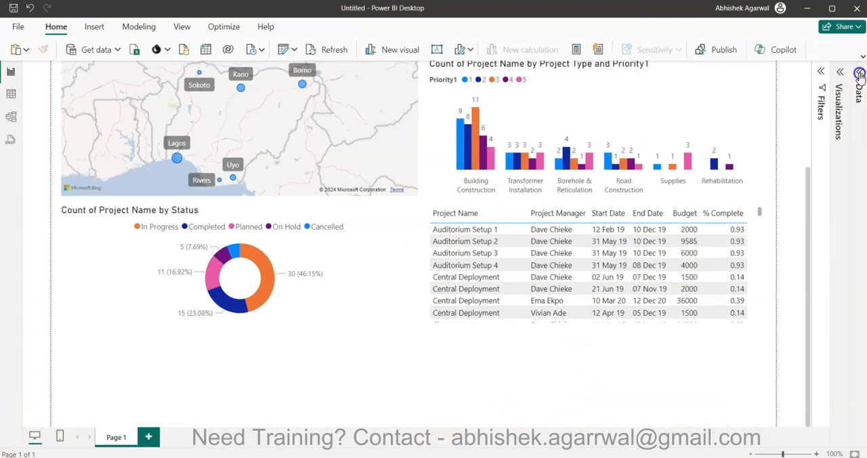
{"action": "scroll", "coordinate": [648, 372], "scroll_direction": "up", "scroll_amount": 3}
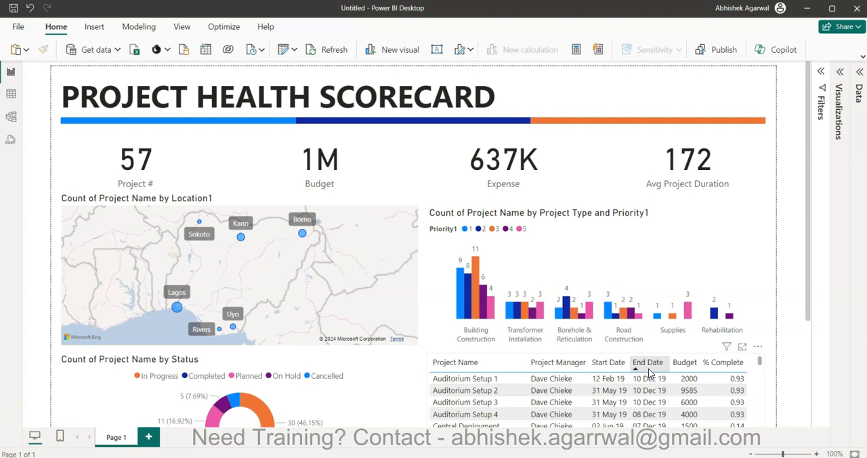
{"action": "scroll", "coordinate": [648, 371], "scroll_direction": "down", "scroll_amount": 3}
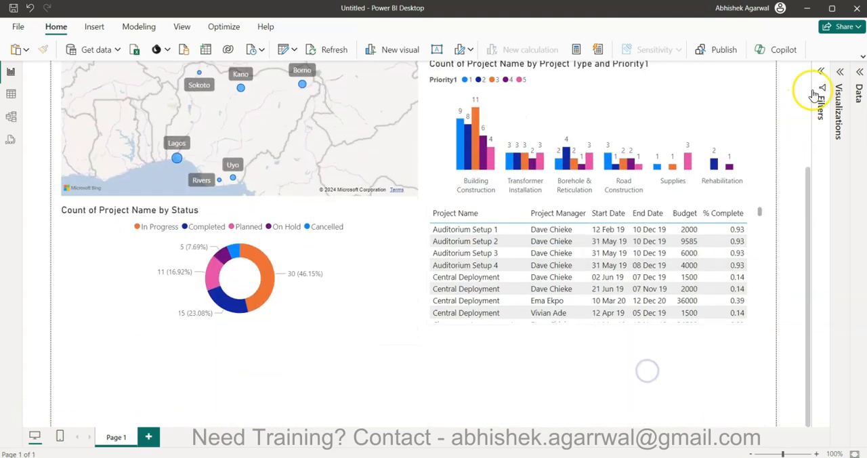
{"action": "left_click", "coordinate": [841, 88]}
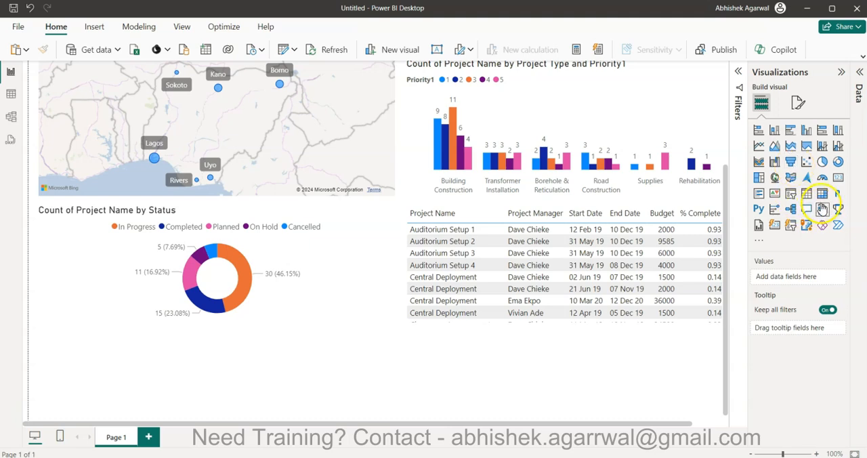
{"action": "left_click", "coordinate": [806, 130]}
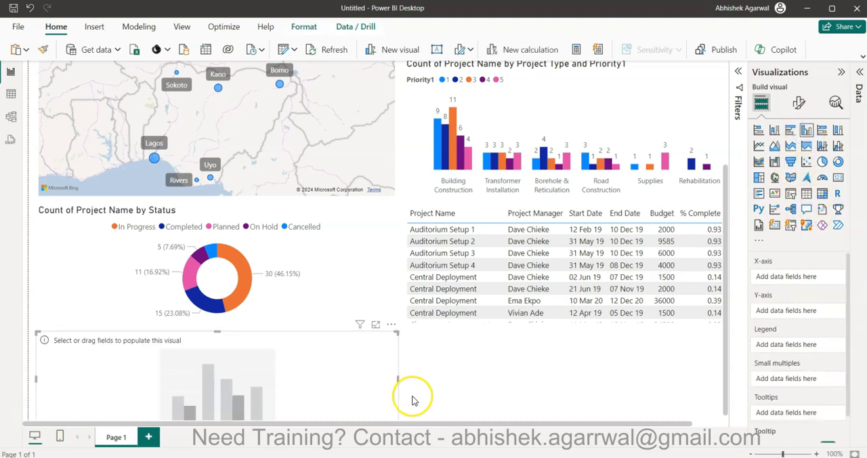
Widen the empty column chart at the page bottom to match the full width of the coloured line under the heading.
{"action": "left_click_drag", "start_coordinate": [412, 370], "coordinate": [714, 359]}
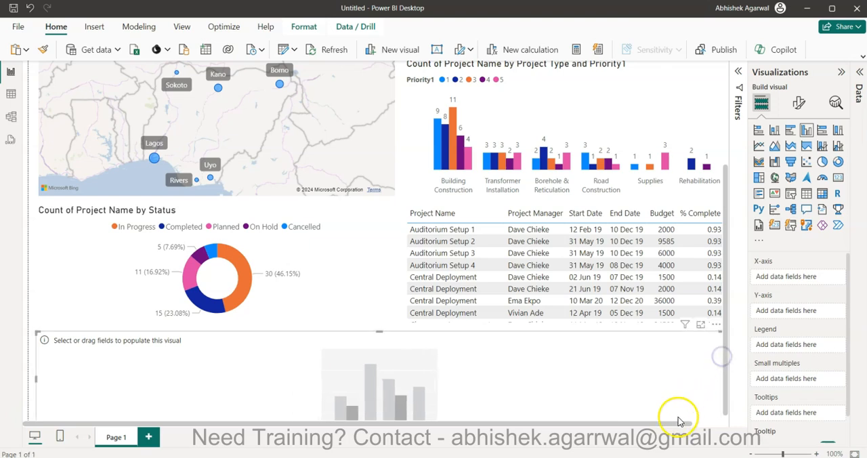
{"action": "left_click", "coordinate": [722, 422]}
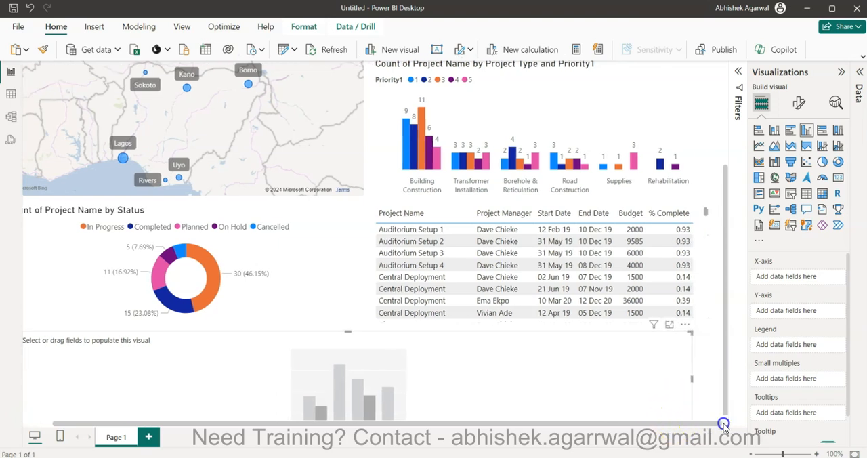
{"action": "left_click", "coordinate": [752, 455]}
{"action": "left_click", "coordinate": [751, 454]}
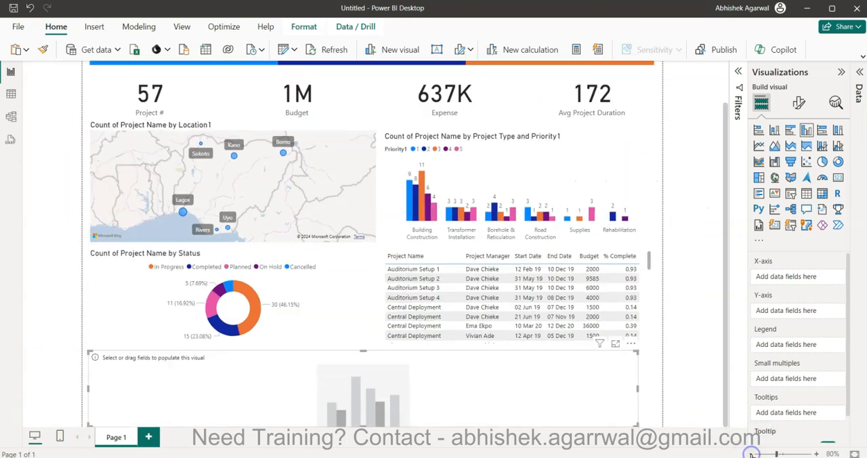
{"action": "left_click", "coordinate": [752, 454]}
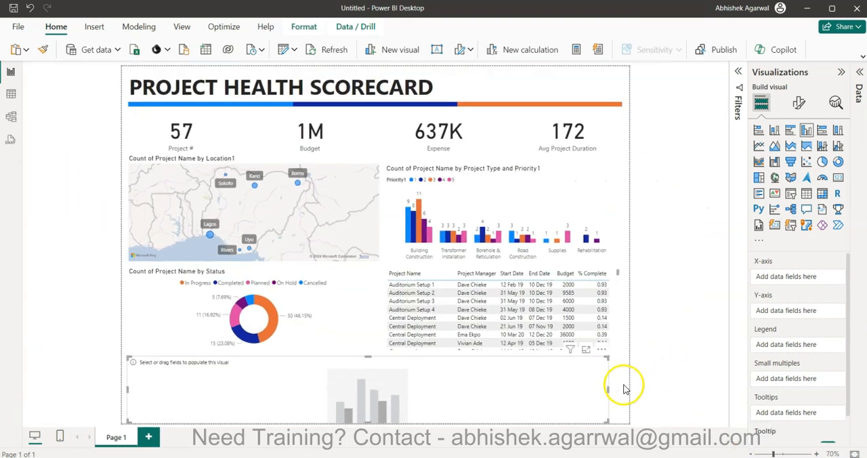
{"action": "left_click_drag", "start_coordinate": [609, 387], "coordinate": [620, 389]}
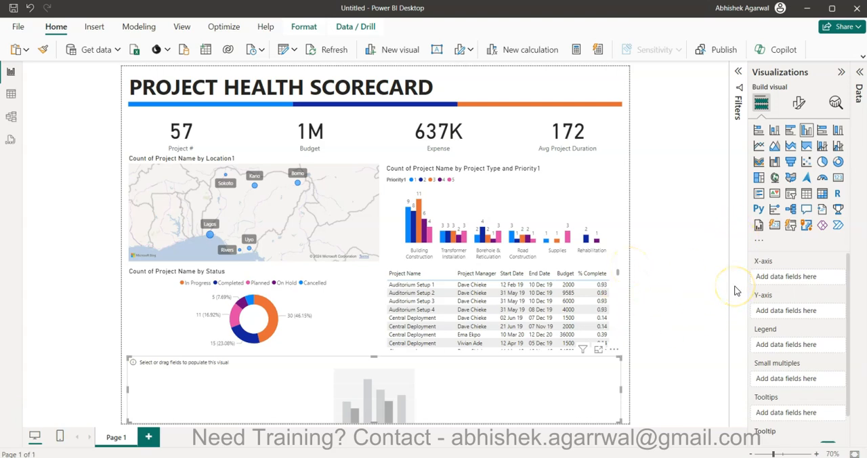
Populate the empty column chart with Project Manager on the X-axis and Budget and Expense as the values.
{"action": "left_click", "coordinate": [841, 72]}
{"action": "left_click", "coordinate": [858, 71]}
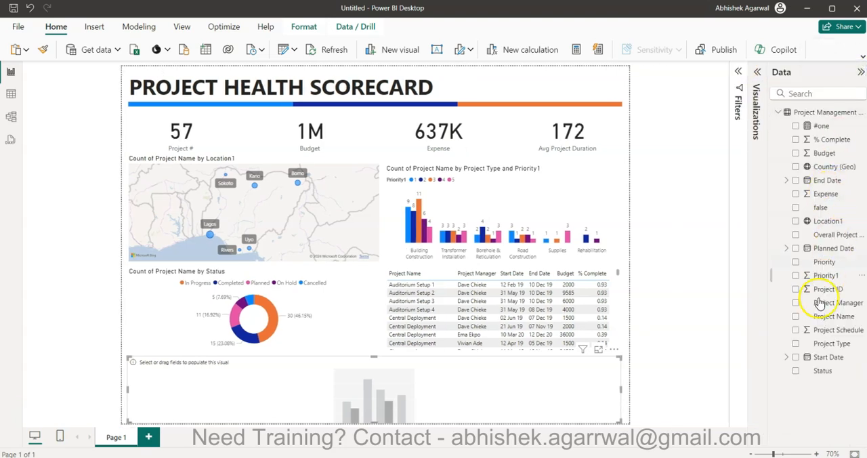
{"action": "left_click", "coordinate": [796, 302]}
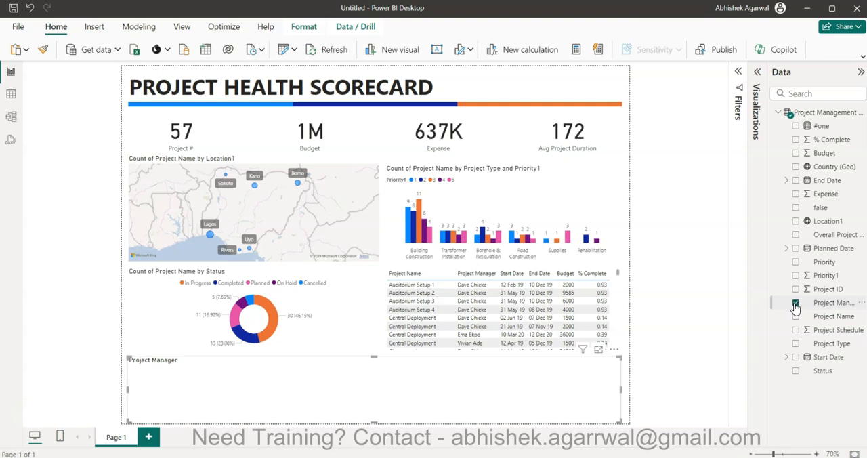
{"action": "left_click", "coordinate": [796, 153]}
{"action": "left_click", "coordinate": [795, 194]}
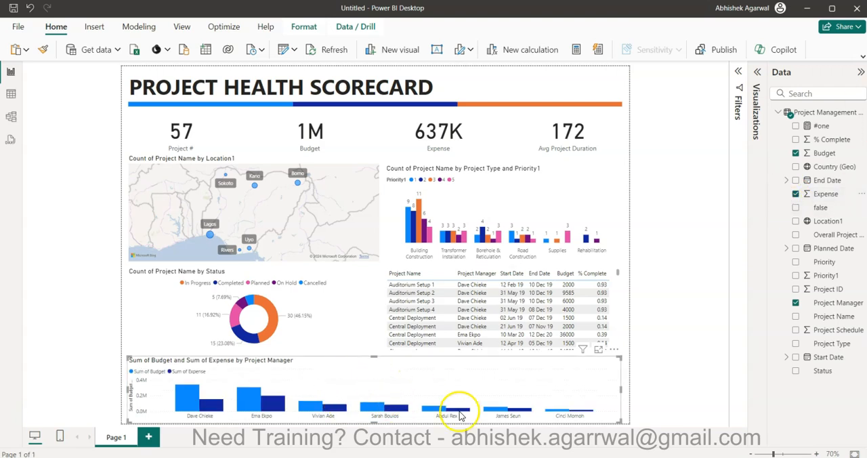
Turn off the Y-axis values and Y-axis title of the budget and expense chart.
{"action": "left_click", "coordinate": [858, 76]}
{"action": "left_click", "coordinate": [843, 73]}
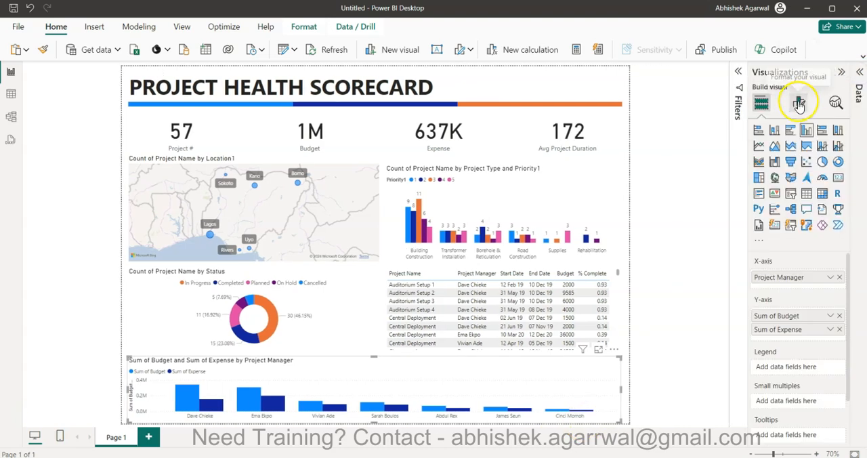
{"action": "left_click", "coordinate": [799, 102]}
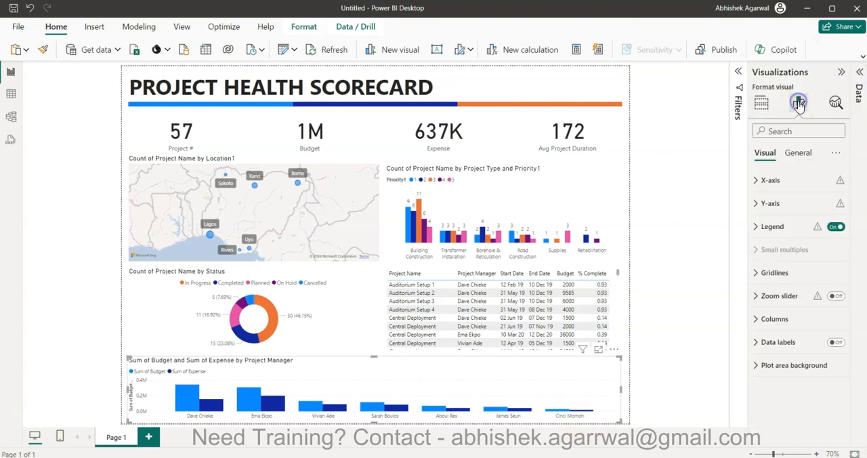
{"action": "left_click", "coordinate": [791, 189]}
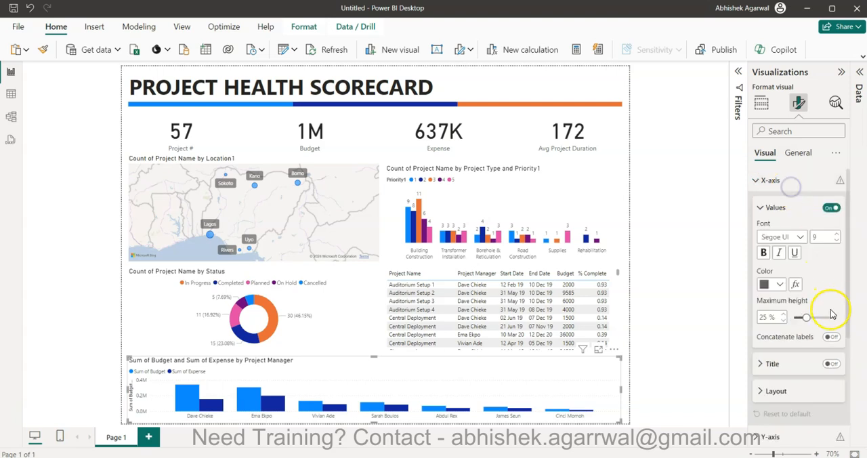
{"action": "left_click", "coordinate": [764, 180]}
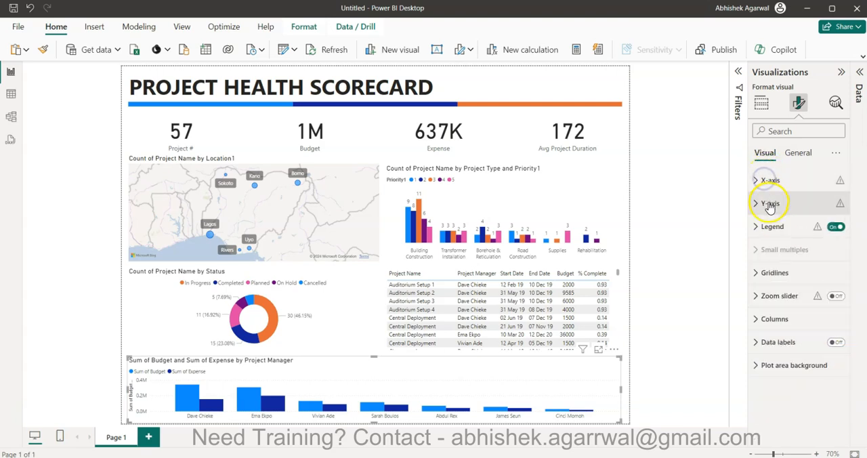
{"action": "left_click", "coordinate": [770, 203]}
{"action": "left_click", "coordinate": [831, 348]}
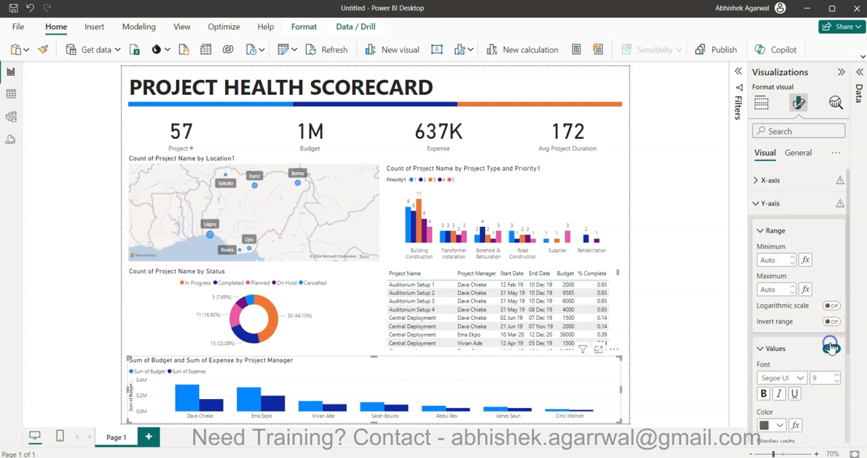
{"action": "left_click", "coordinate": [831, 349]}
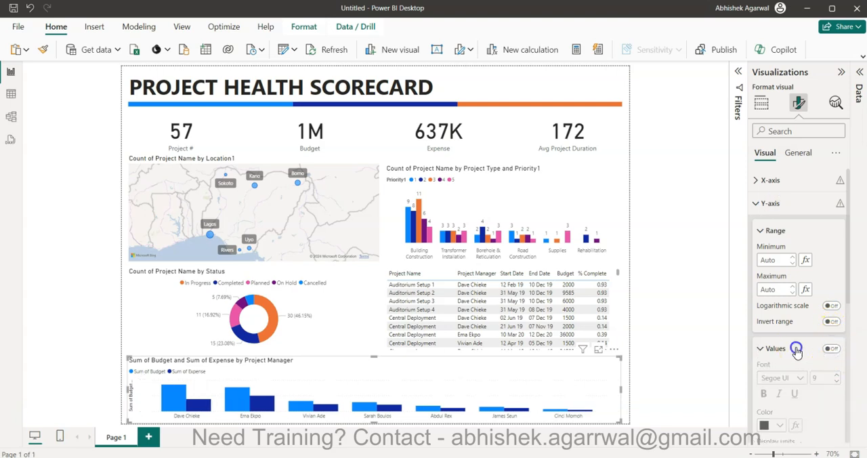
{"action": "left_click", "coordinate": [831, 375]}
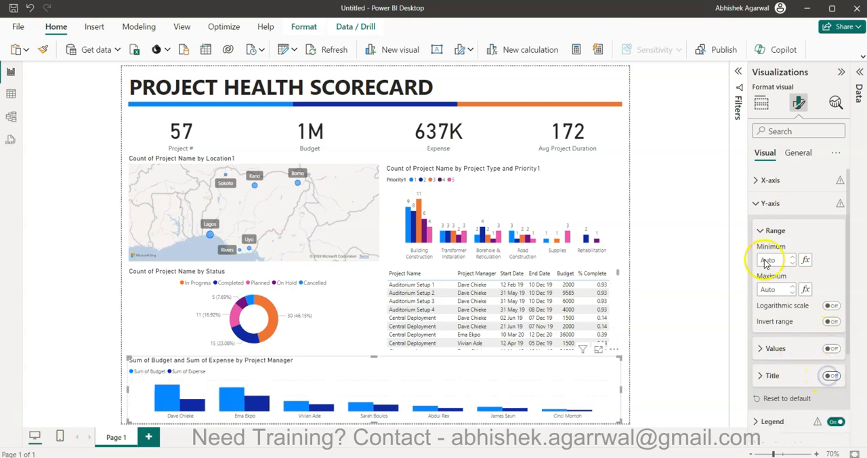
{"action": "left_click", "coordinate": [764, 204]}
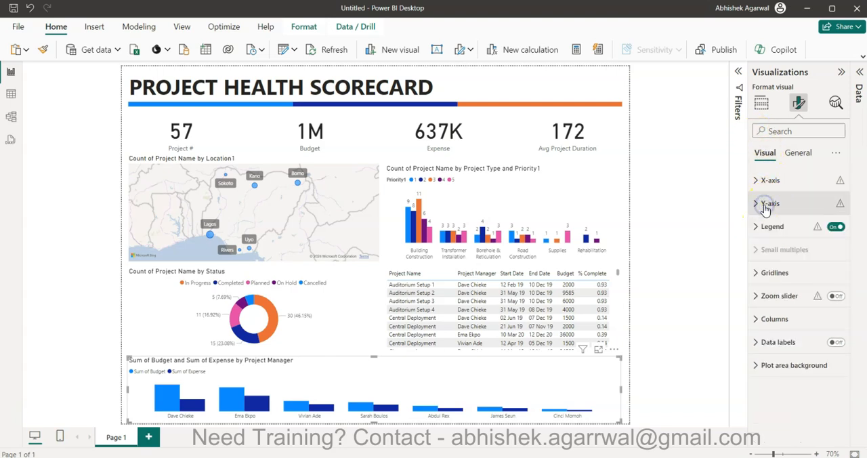
Set the budget and expense chart's legend position to Top center and switch the legend off.
{"action": "left_click", "coordinate": [804, 231]}
{"action": "left_click", "coordinate": [799, 283]}
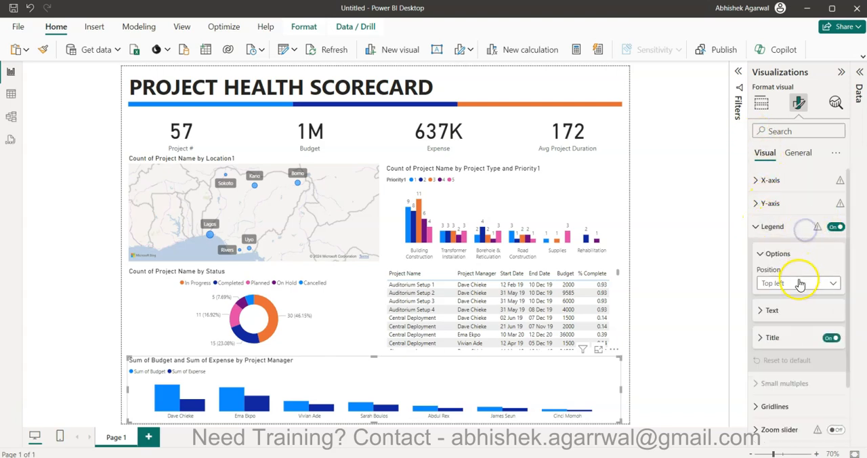
{"action": "left_click", "coordinate": [797, 312]}
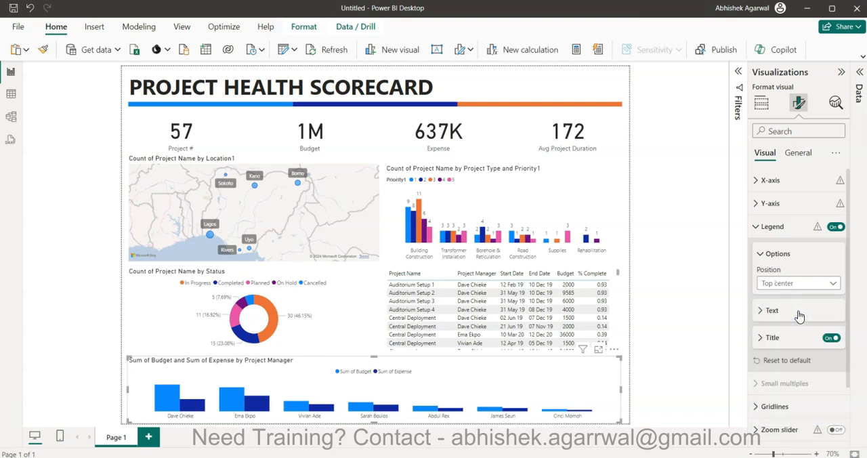
{"action": "left_click", "coordinate": [764, 226]}
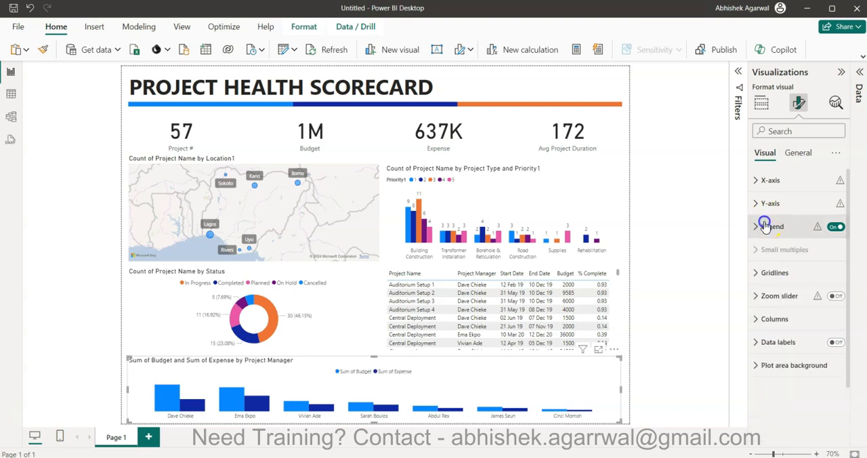
{"action": "left_click", "coordinate": [835, 229]}
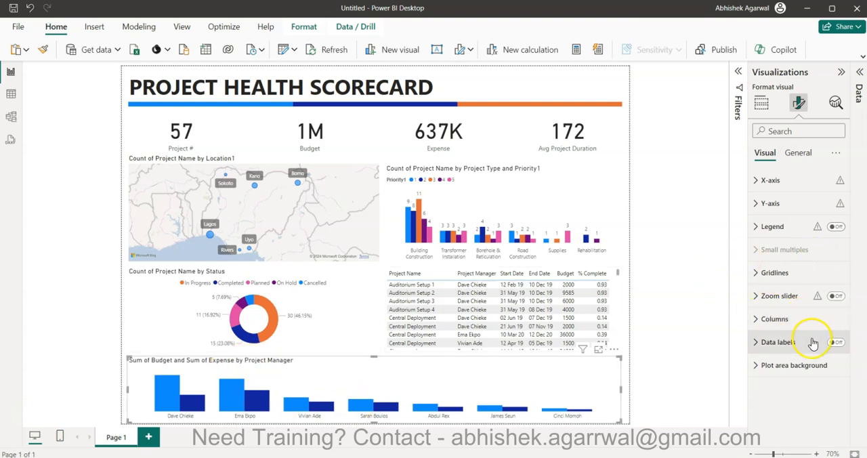
Turn on data labels for the budget and expense chart and set their display units to Thousands.
{"action": "left_click", "coordinate": [836, 342]}
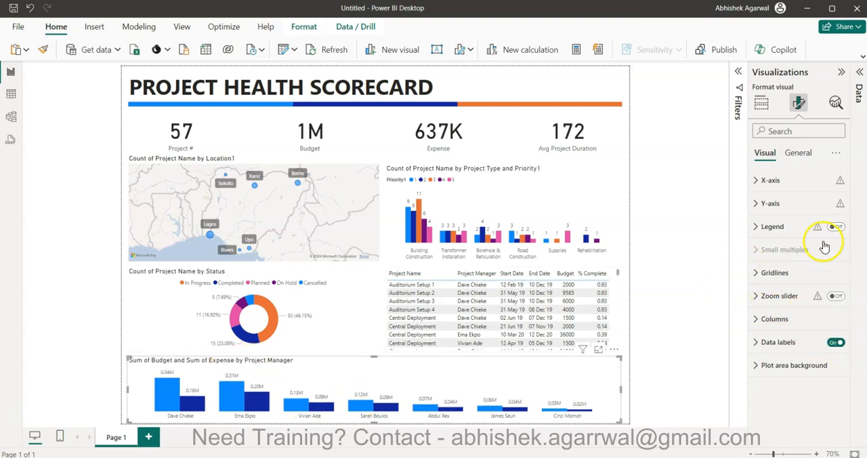
{"action": "left_click", "coordinate": [790, 341]}
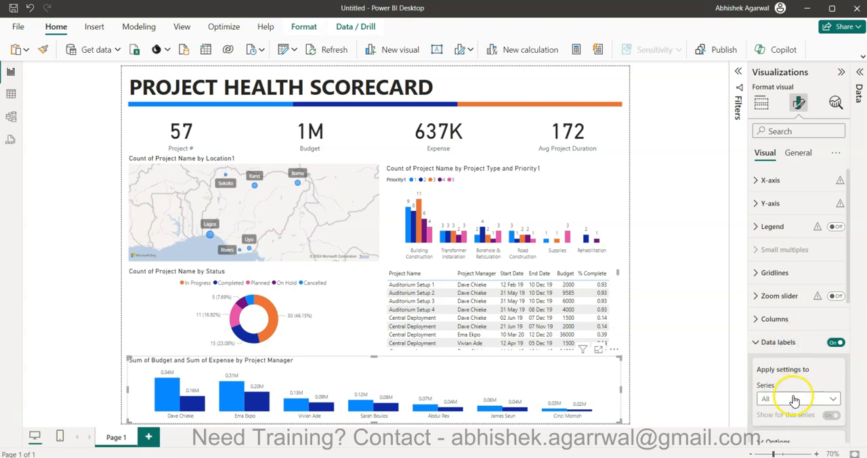
{"action": "scroll", "coordinate": [794, 398], "scroll_direction": "down", "scroll_amount": 3}
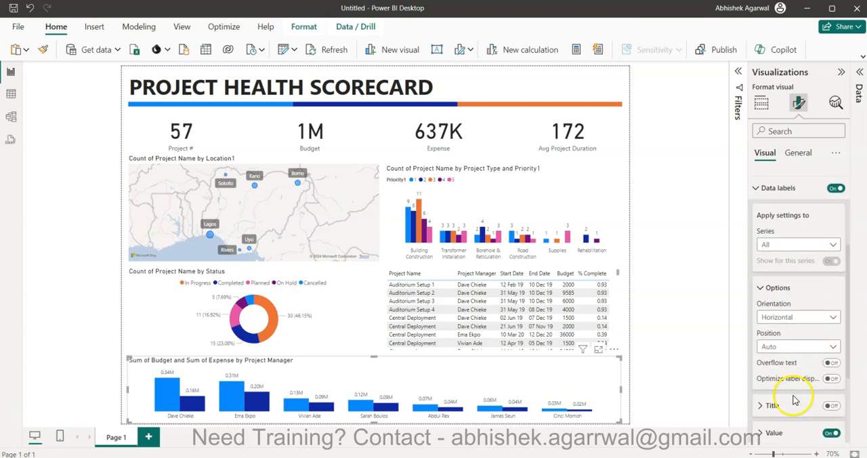
{"action": "scroll", "coordinate": [786, 359], "scroll_direction": "down", "scroll_amount": 2}
{"action": "left_click", "coordinate": [774, 353]}
{"action": "scroll", "coordinate": [778, 348], "scroll_direction": "down", "scroll_amount": 2}
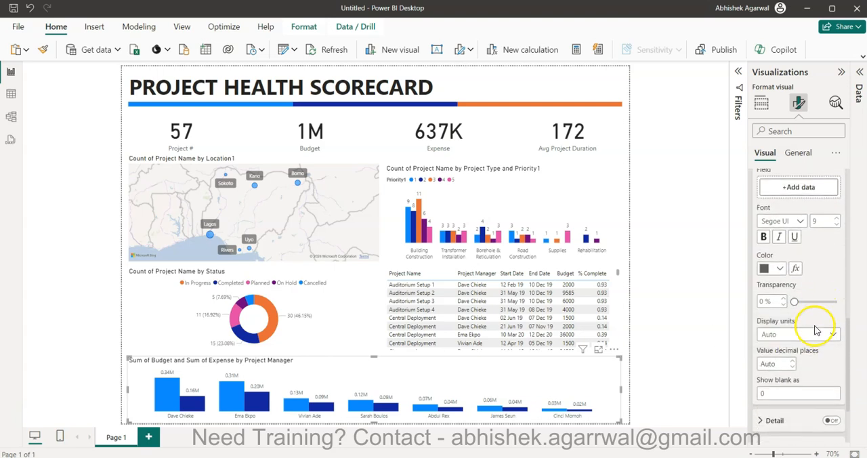
{"action": "left_click", "coordinate": [817, 332]}
{"action": "left_click", "coordinate": [799, 374]}
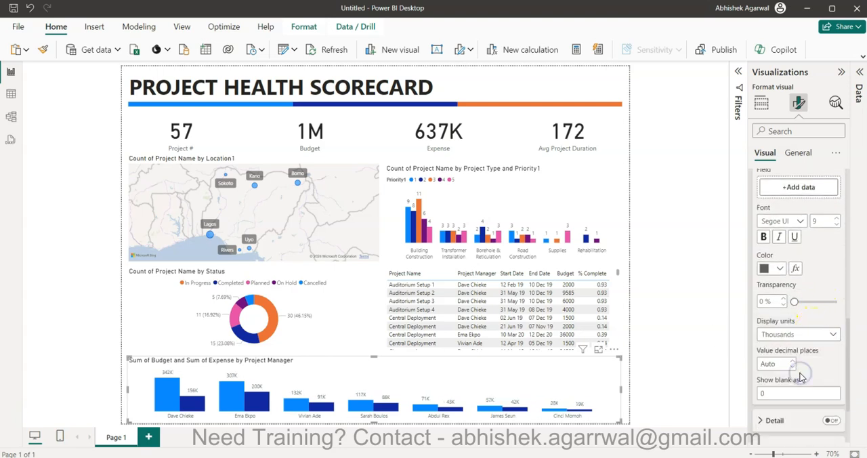
{"action": "scroll", "coordinate": [794, 299], "scroll_direction": "up", "scroll_amount": 10}
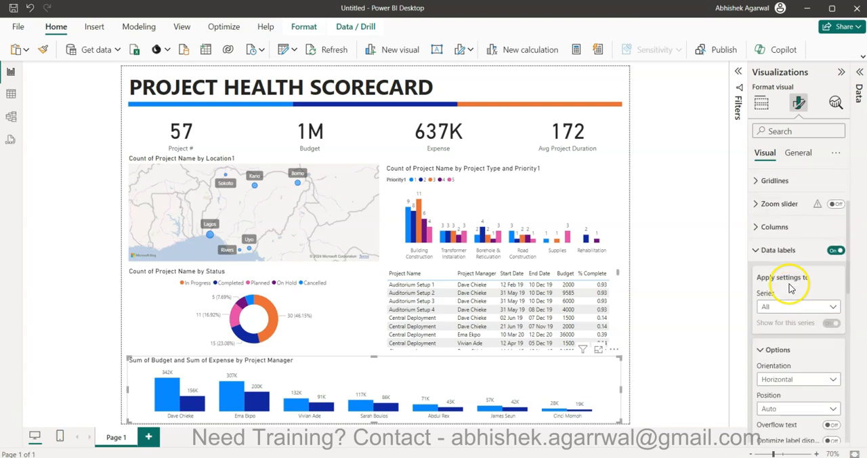
Change the budget and expense chart's title to "Budget and Expense by Project Manager".
{"action": "left_click", "coordinate": [797, 151]}
{"action": "left_click", "coordinate": [794, 205]}
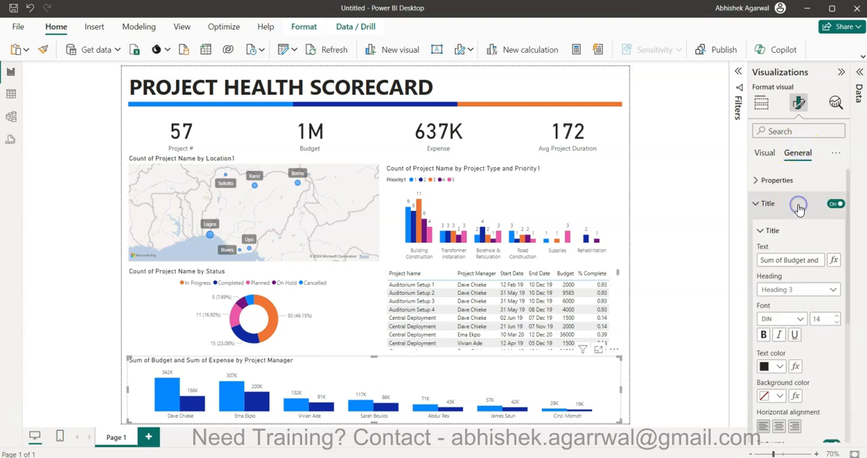
{"action": "left_click", "coordinate": [783, 258]}
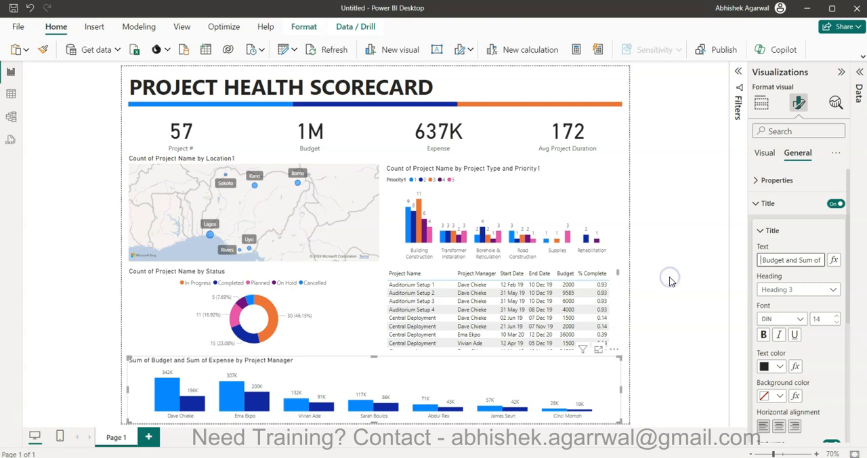
{"action": "key", "text": "Delete"}
{"action": "left_click", "coordinate": [796, 259]}
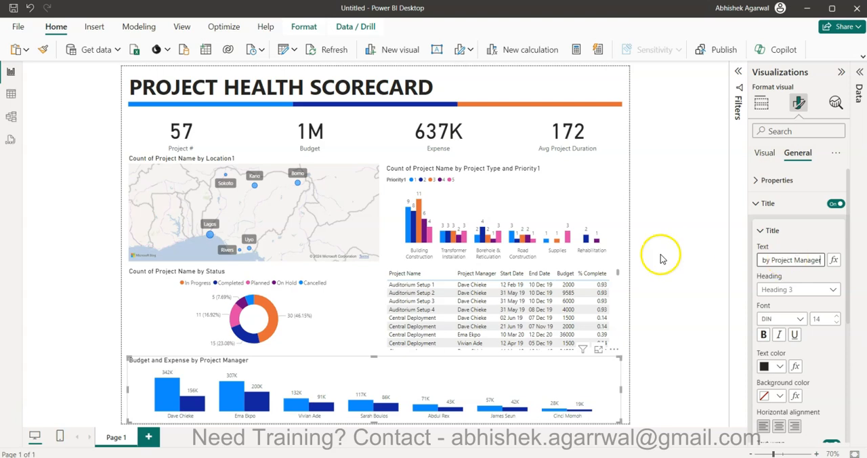
Retitle the project type column chart as "Project # by Project Type and Priority".
{"action": "left_click", "coordinate": [488, 197]}
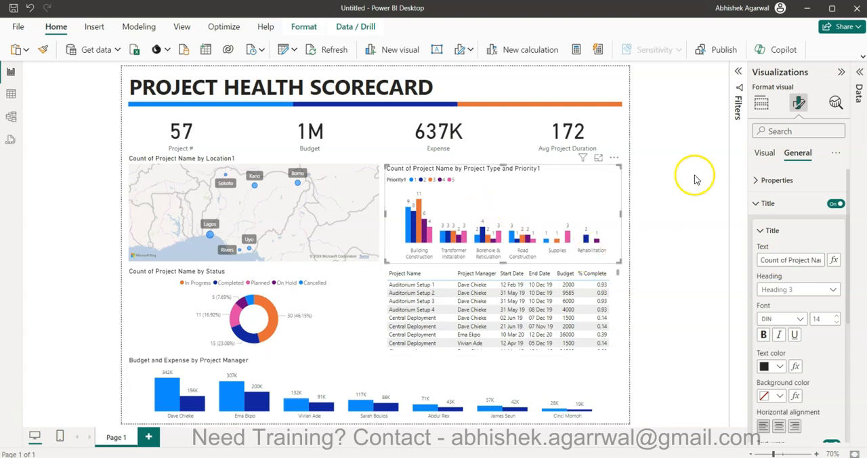
{"action": "left_click_drag", "start_coordinate": [787, 259], "coordinate": [745, 271]}
{"action": "key", "text": "BackSpace"}
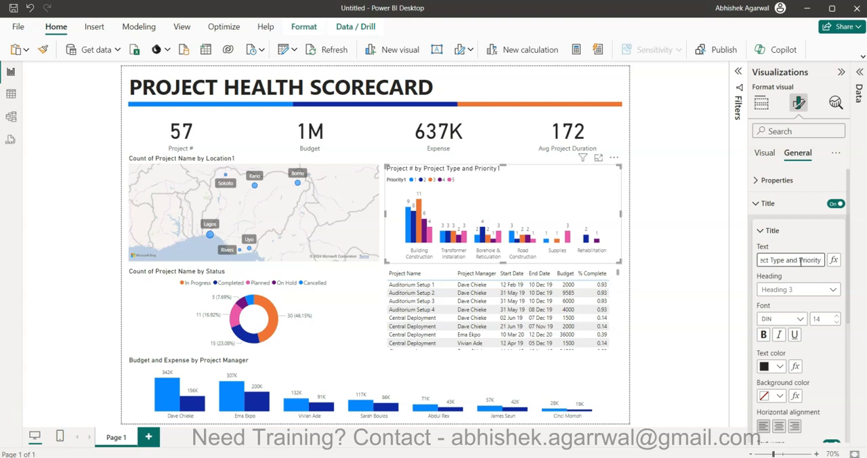
Set the project type chart's legend position to Top center and turn off the legend title.
{"action": "left_click", "coordinate": [765, 153]}
{"action": "left_click", "coordinate": [782, 228]}
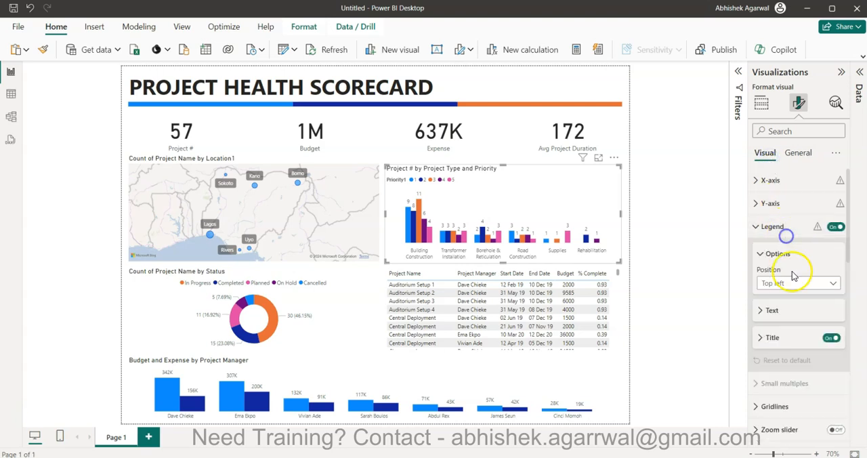
{"action": "left_click", "coordinate": [794, 283]}
{"action": "left_click", "coordinate": [797, 310]}
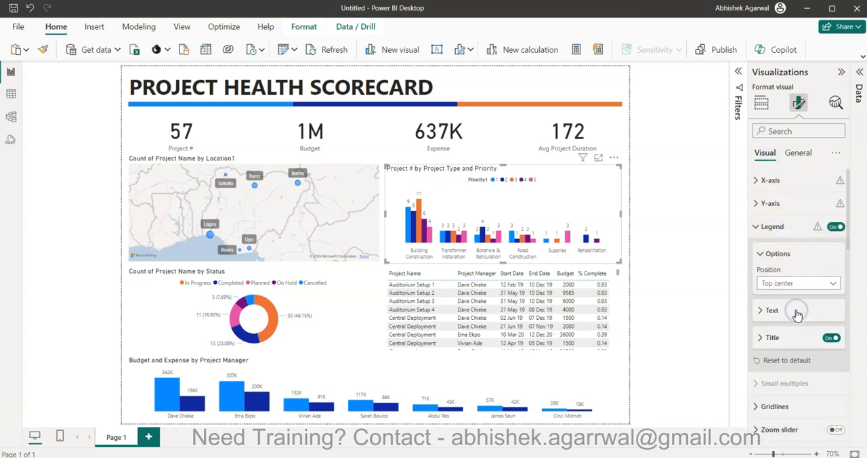
{"action": "left_click", "coordinate": [762, 254]}
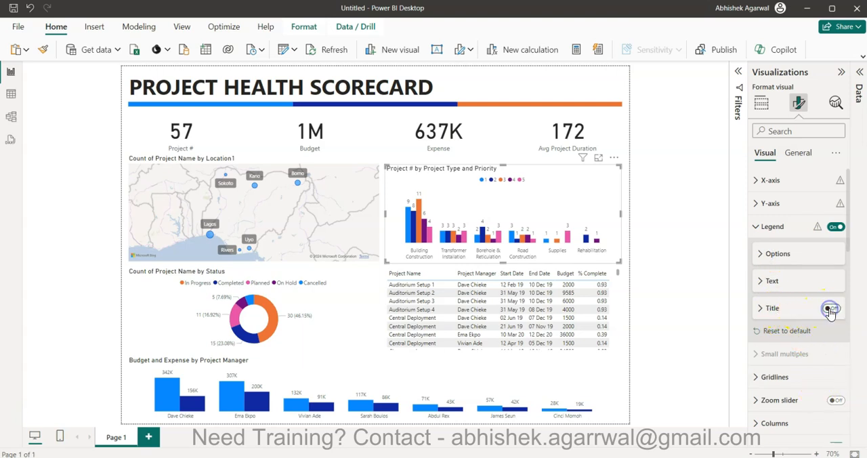
{"action": "left_click_drag", "start_coordinate": [830, 312], "coordinate": [681, 300]}
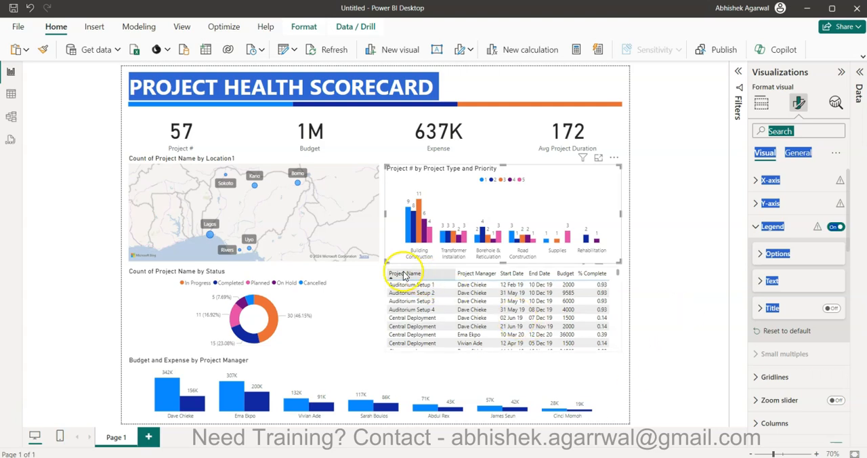
Turn on the title of the project table and set its text to "Project Details".
{"action": "left_click", "coordinate": [439, 271]}
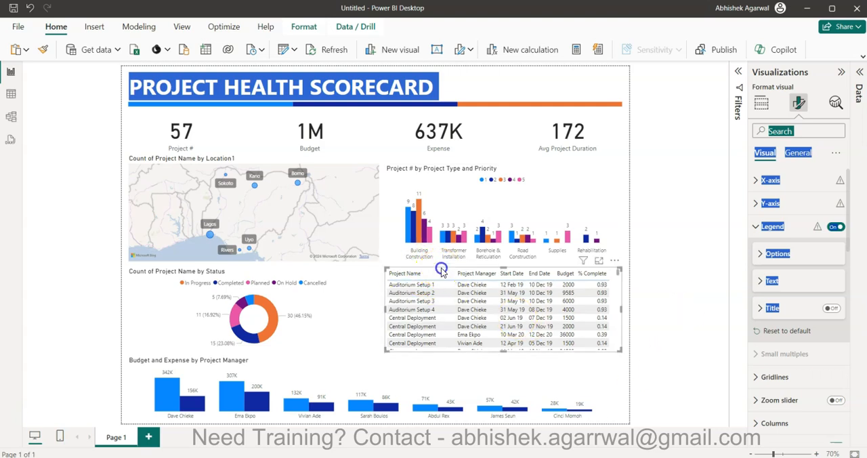
{"action": "left_click", "coordinate": [798, 153]}
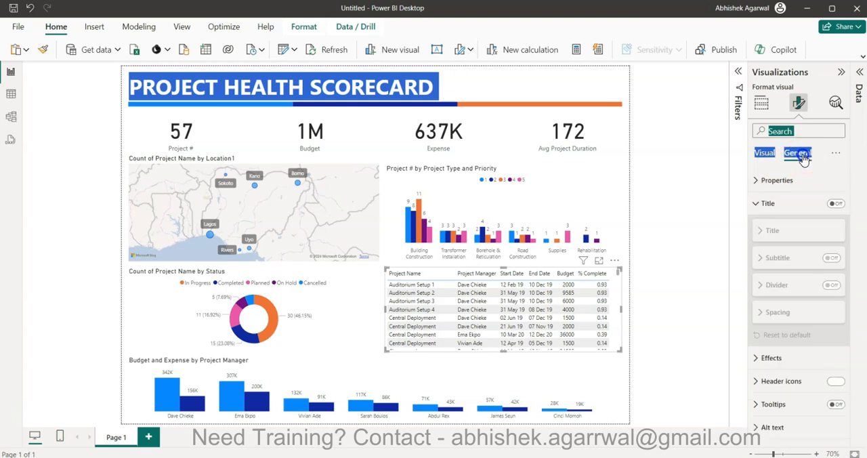
{"action": "left_click", "coordinate": [836, 203]}
{"action": "left_click", "coordinate": [772, 230]}
{"action": "left_click", "coordinate": [773, 259]}
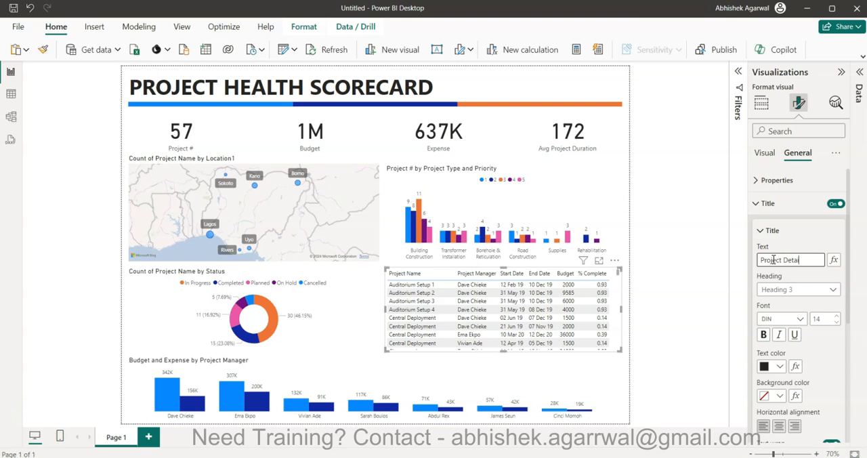
{"action": "type", "text": "Project Details"}
{"action": "key", "text": "Return"}
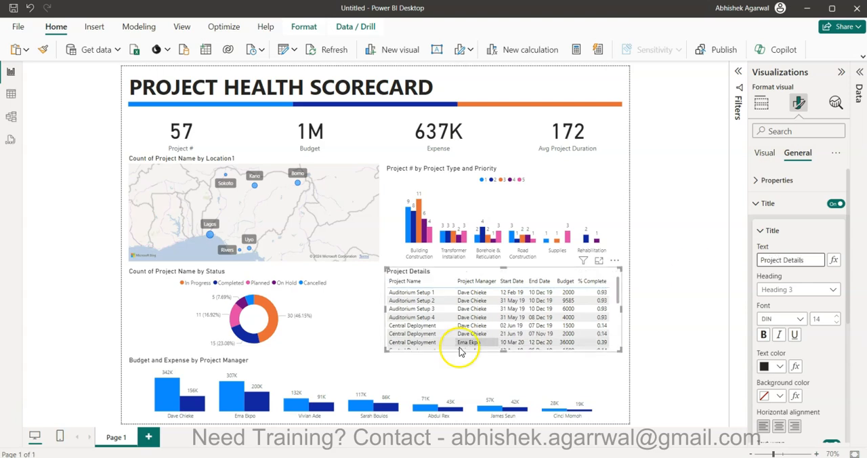
Retitle the status donut chart as "Project # by Status".
{"action": "left_click", "coordinate": [324, 281]}
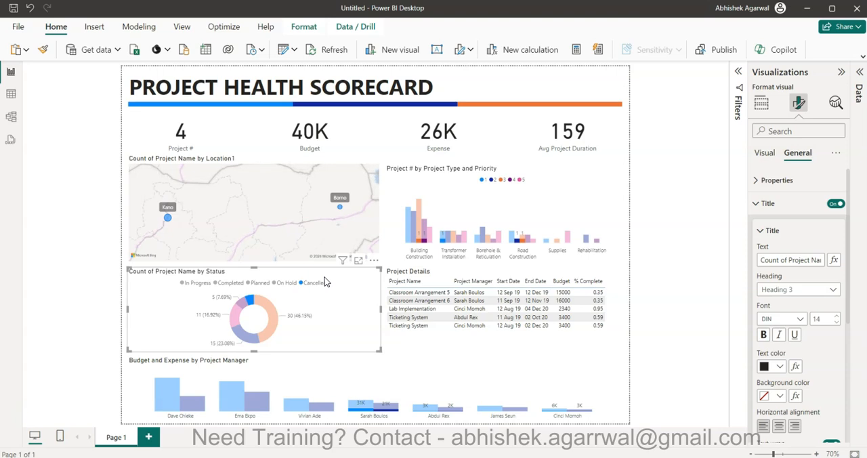
{"action": "left_click", "coordinate": [324, 280]}
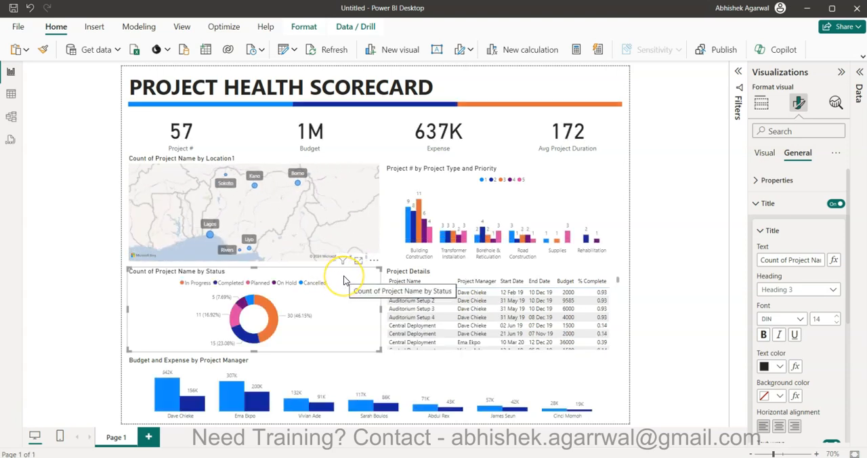
{"action": "left_click", "coordinate": [790, 259]}
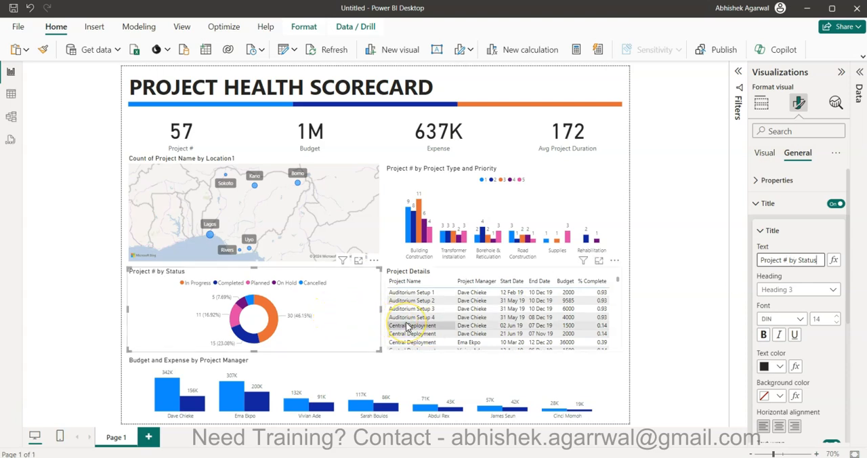
{"action": "left_click", "coordinate": [622, 380]}
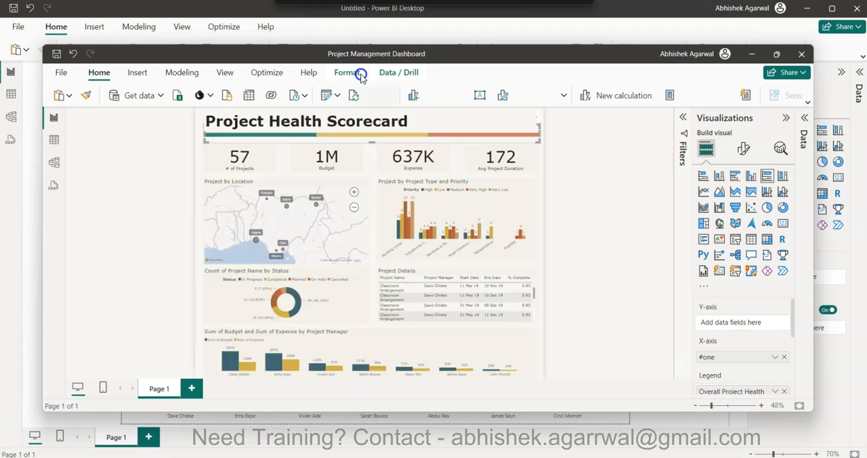
Examine the theme colors and visual backgrounds of the reference Project Management Dashboard report, and return to the untitled report.
{"action": "left_click", "coordinate": [776, 53]}
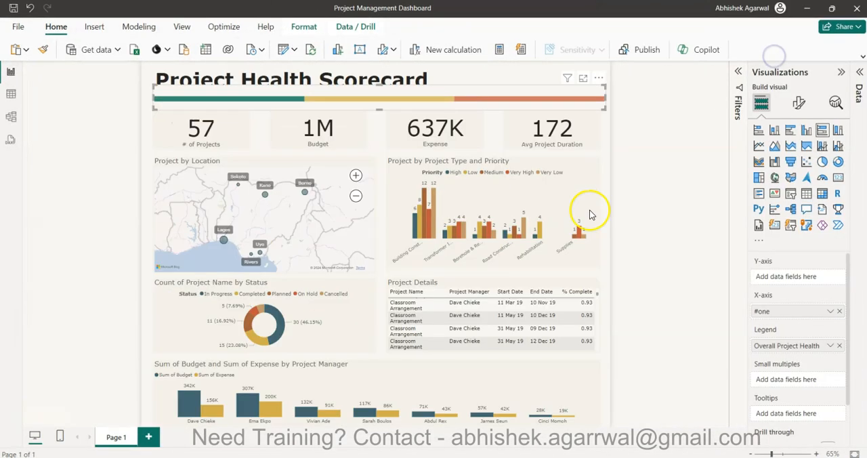
{"action": "left_click", "coordinate": [657, 303]}
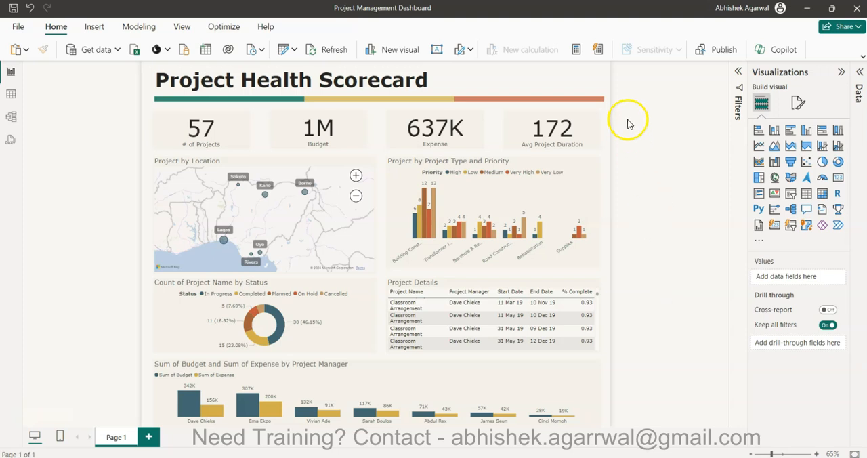
{"action": "double_click", "coordinate": [598, 14]}
{"action": "left_click_drag", "start_coordinate": [677, 33], "coordinate": [866, 118]}
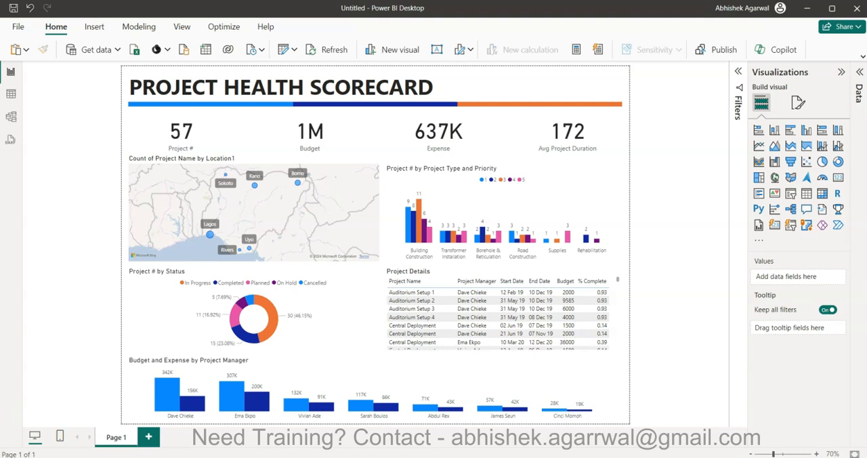
Try the Accessible City park and Accessible Neutral themes on the report.
{"action": "left_click", "coordinate": [182, 28]}
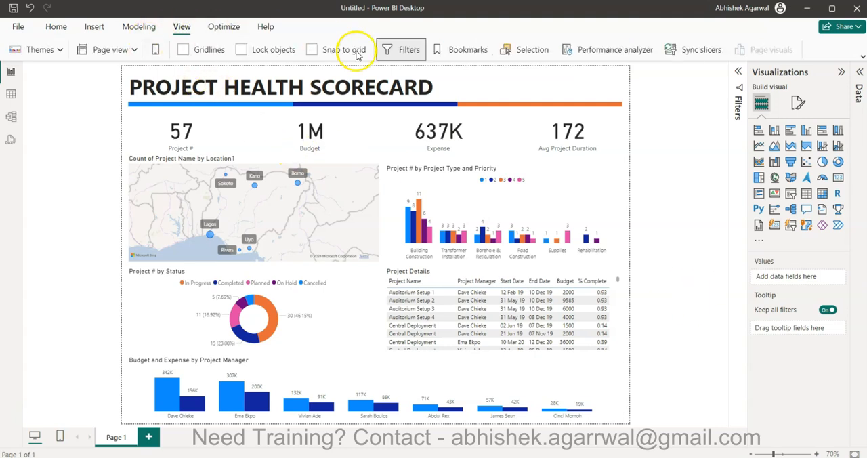
{"action": "left_click", "coordinate": [61, 49]}
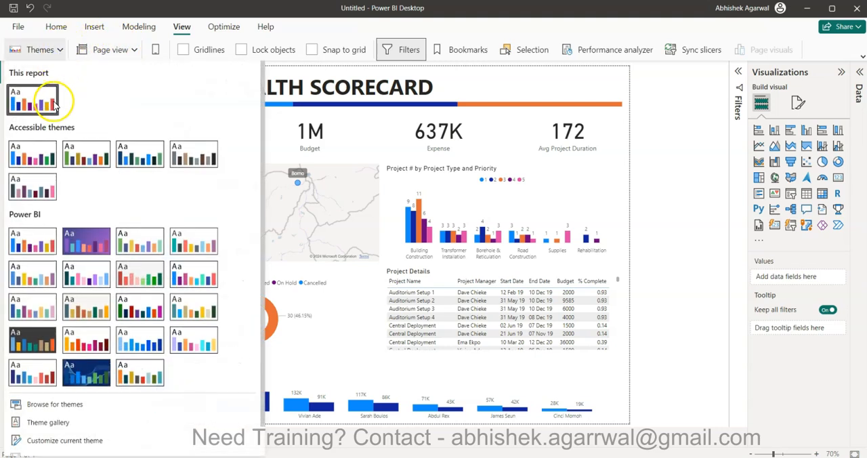
{"action": "left_click", "coordinate": [75, 164]}
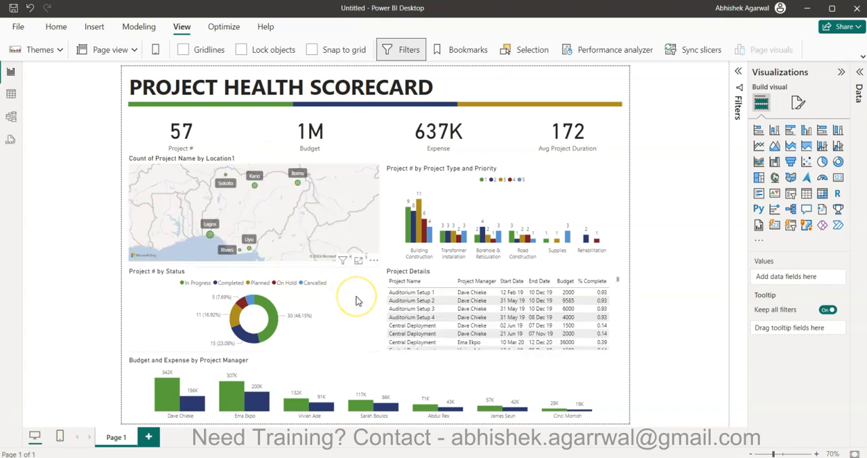
{"action": "left_click", "coordinate": [60, 51]}
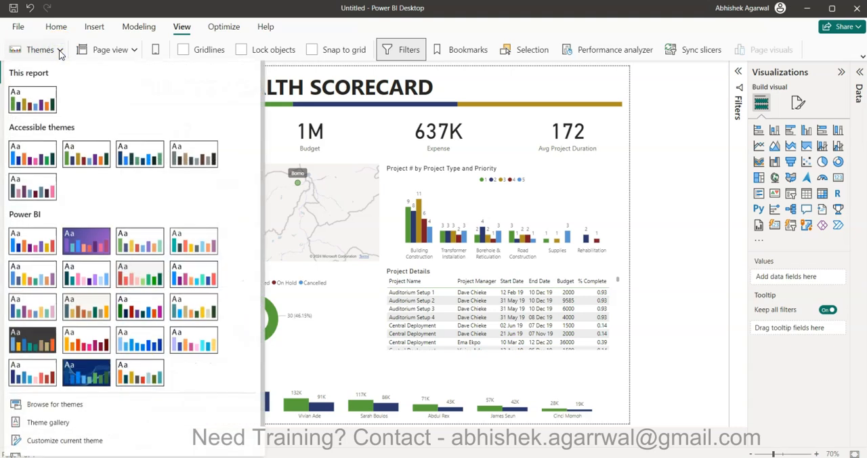
{"action": "left_click", "coordinate": [186, 163]}
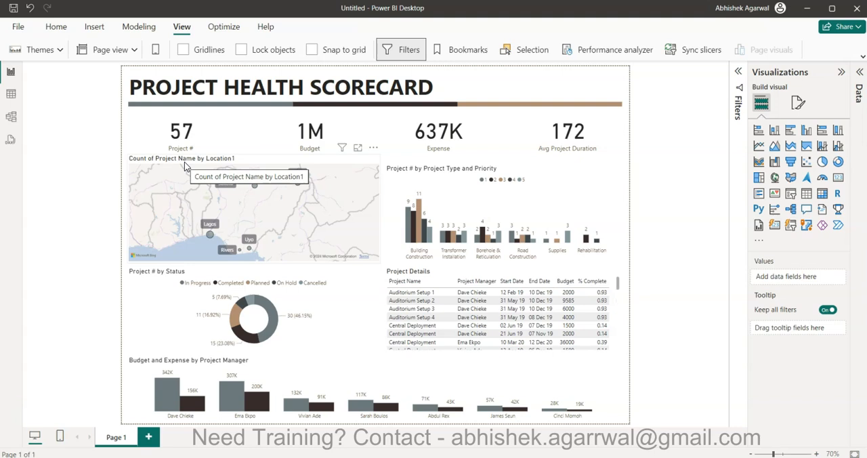
Apply the built-in Power BI theme with an off-white page background and slate blue, gold and rust colors.
{"action": "left_click", "coordinate": [61, 50]}
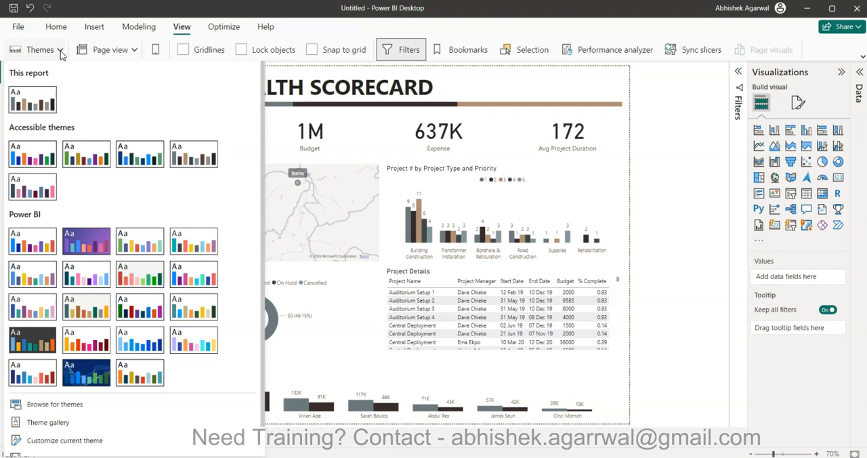
{"action": "left_click", "coordinate": [86, 313]}
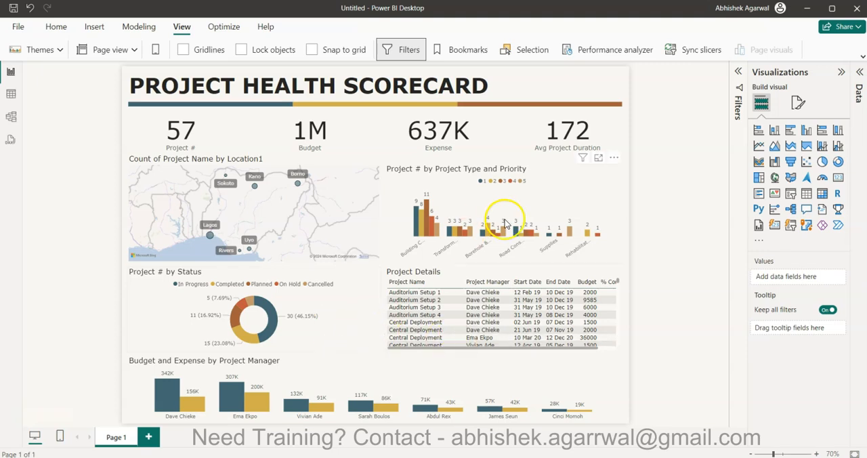
Give the Project # card a light tan background and raise the background's transparency so that only a faint tint remains.
{"action": "left_click", "coordinate": [196, 141]}
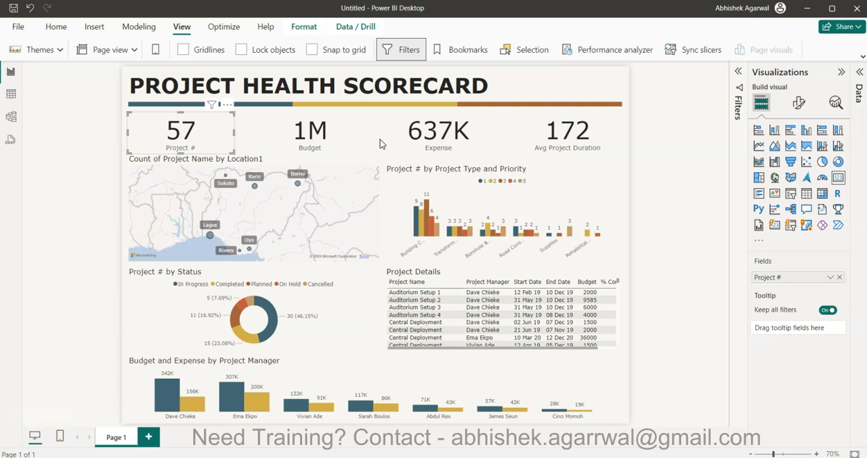
{"action": "left_click", "coordinate": [797, 103]}
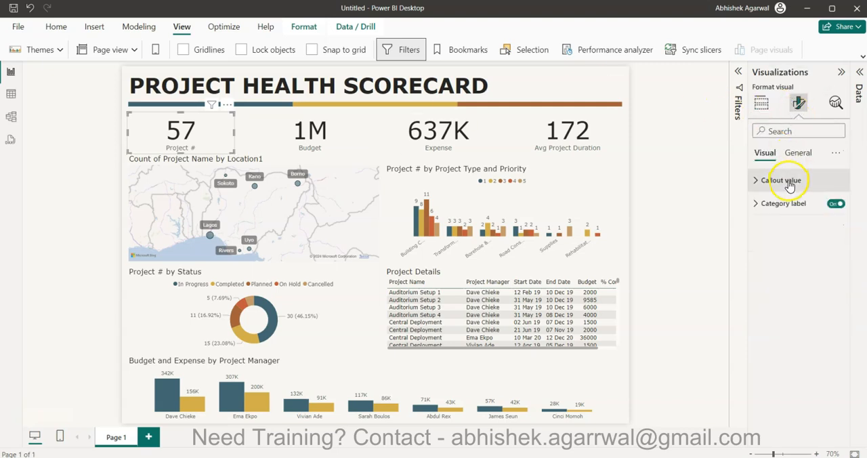
{"action": "left_click", "coordinate": [797, 152]}
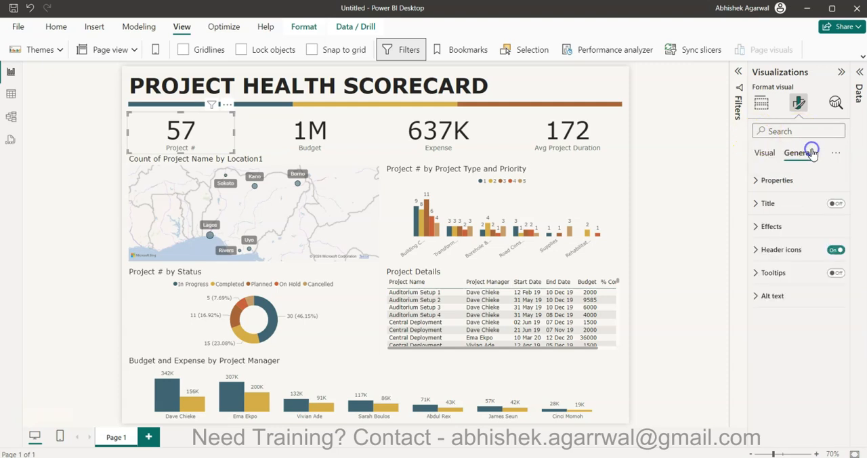
{"action": "left_click", "coordinate": [797, 223]}
{"action": "left_click", "coordinate": [779, 282]}
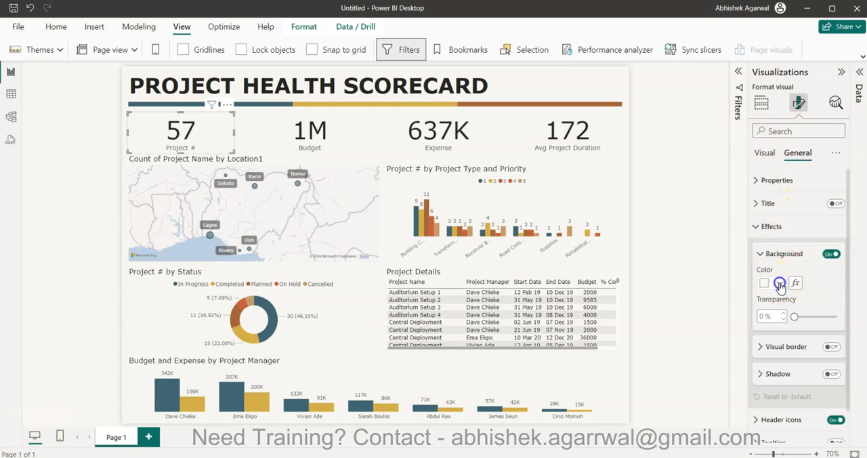
{"action": "left_click", "coordinate": [793, 130]}
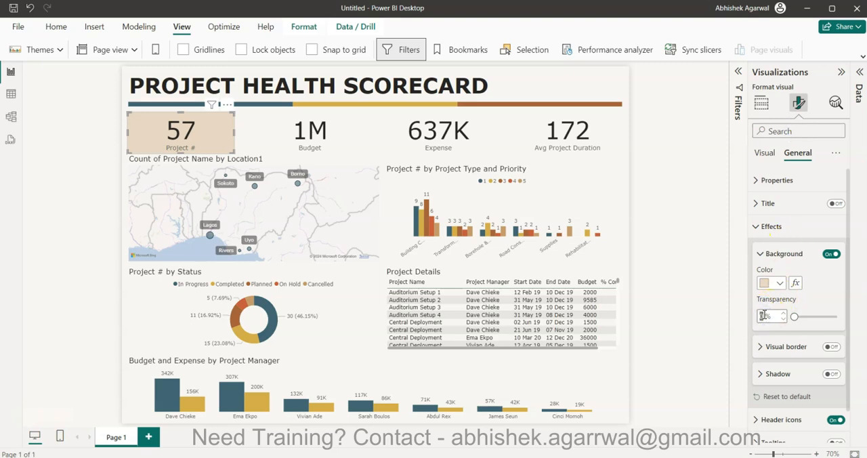
{"action": "left_click", "coordinate": [688, 280]}
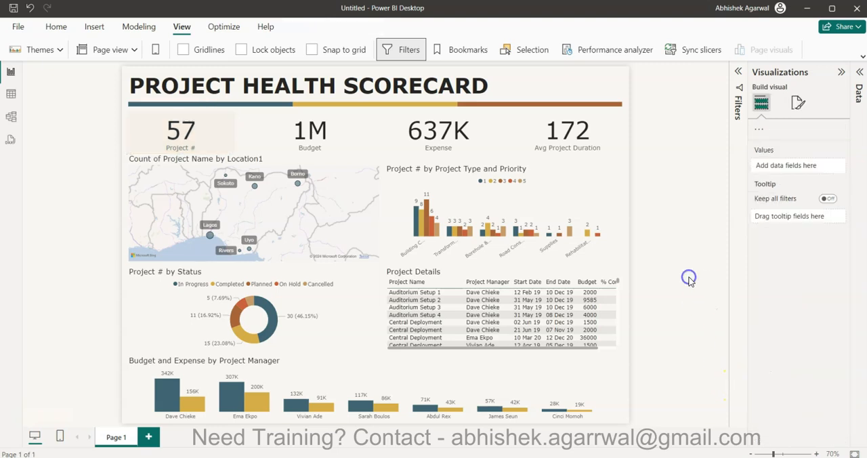
Copy the Project # card's formatting onto the Budget, Expense and Avg Project Duration cards with Format Painter.
{"action": "left_click", "coordinate": [326, 136]}
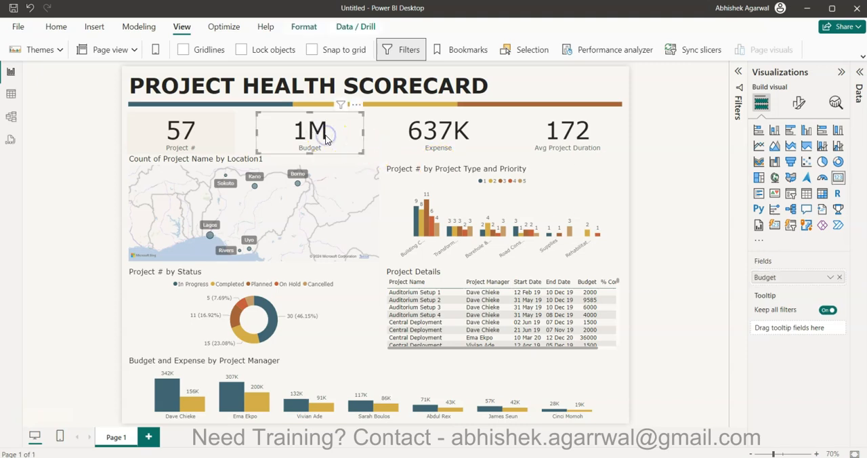
{"action": "left_click", "coordinate": [208, 138]}
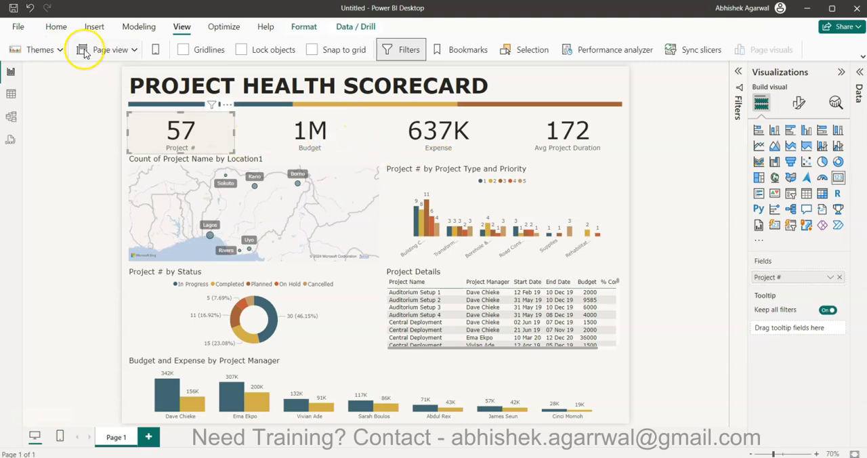
{"action": "left_click", "coordinate": [56, 26]}
{"action": "left_click", "coordinate": [44, 53]}
{"action": "left_click", "coordinate": [327, 134]}
{"action": "left_click", "coordinate": [42, 52]}
{"action": "left_click", "coordinate": [469, 128]}
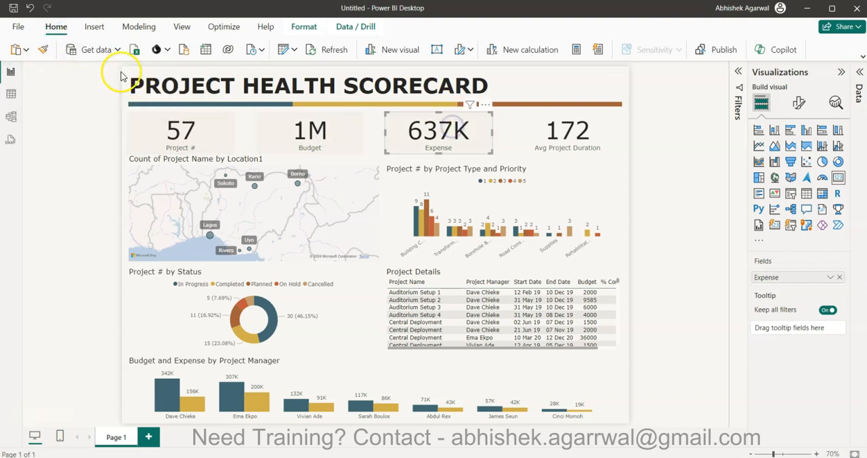
{"action": "left_click", "coordinate": [43, 52]}
{"action": "left_click", "coordinate": [535, 127]}
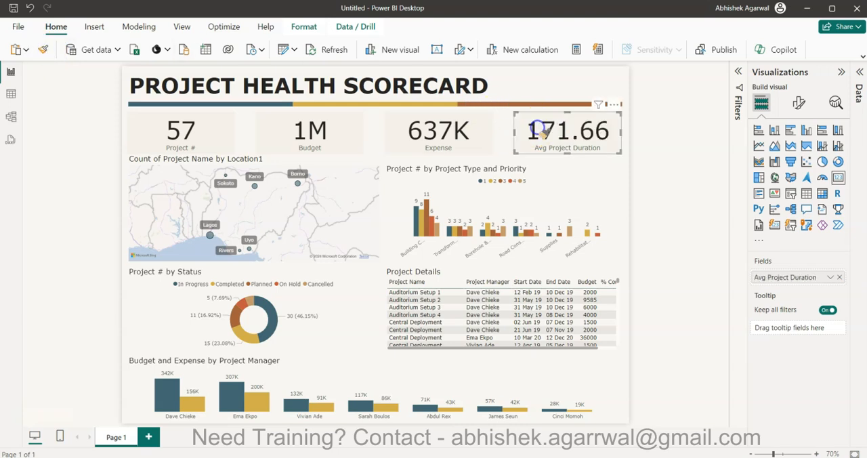
{"action": "left_click", "coordinate": [693, 211]}
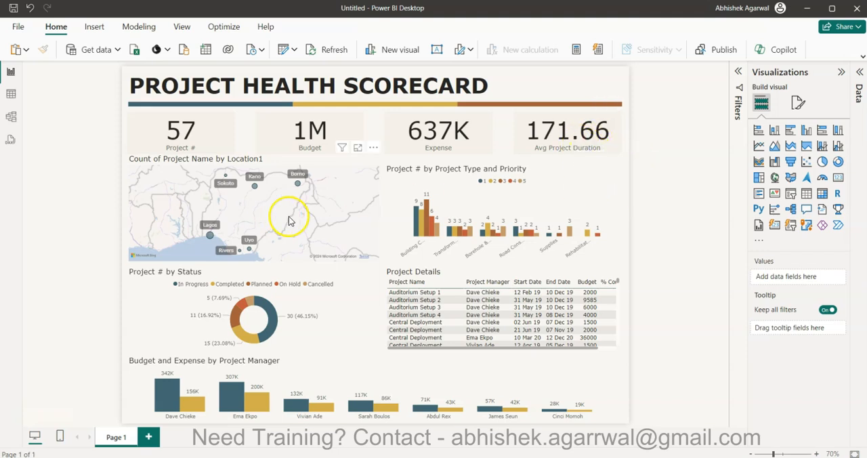
Set the location map's background to the recently used light tan with 80% transparency.
{"action": "left_click", "coordinate": [361, 175]}
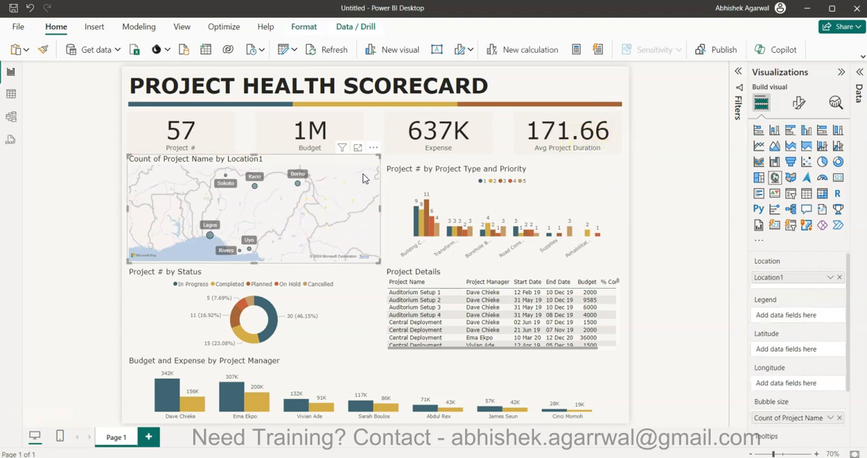
{"action": "left_click", "coordinate": [798, 103]}
{"action": "left_click", "coordinate": [803, 155]}
{"action": "left_click", "coordinate": [804, 230]}
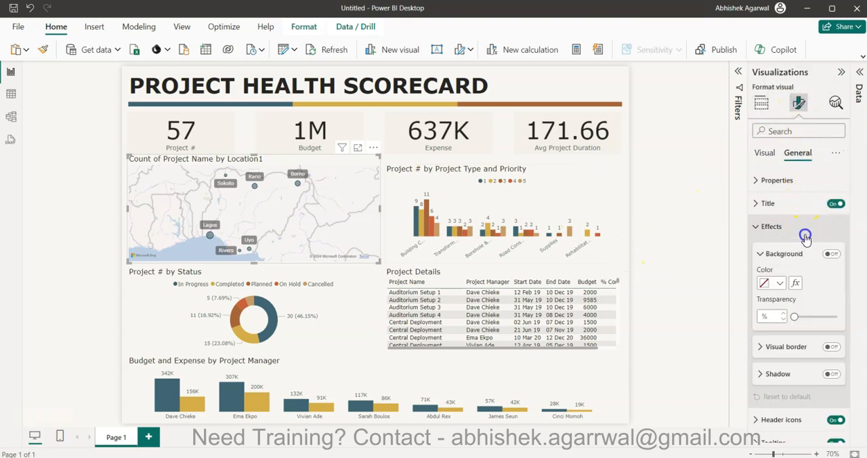
{"action": "left_click", "coordinate": [780, 282]}
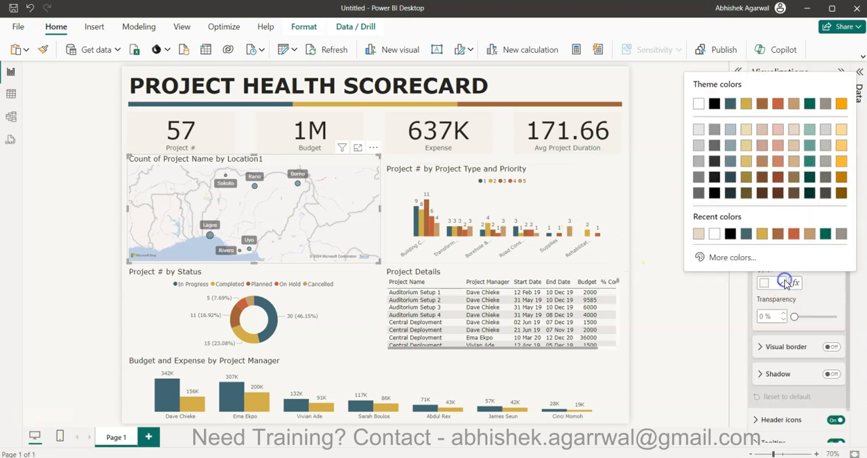
{"action": "left_click", "coordinate": [699, 237]}
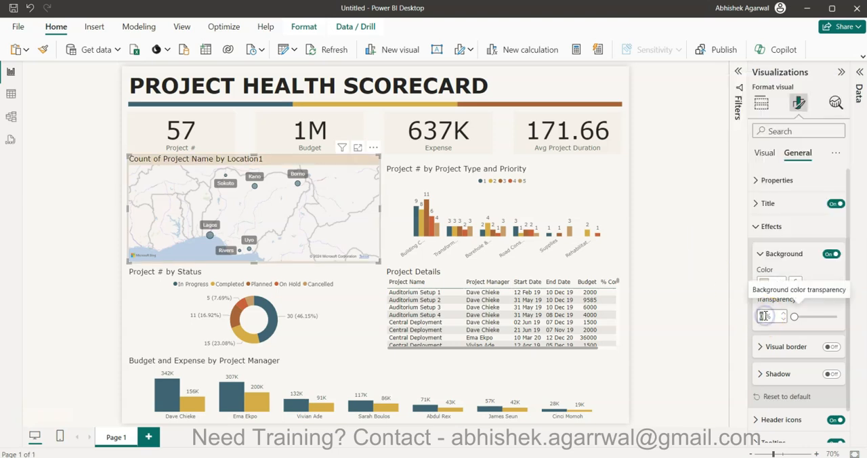
Set the background of the Project # by Project Type and Priority chart to the recent light tan with 80% transparency.
{"action": "left_click", "coordinate": [573, 193]}
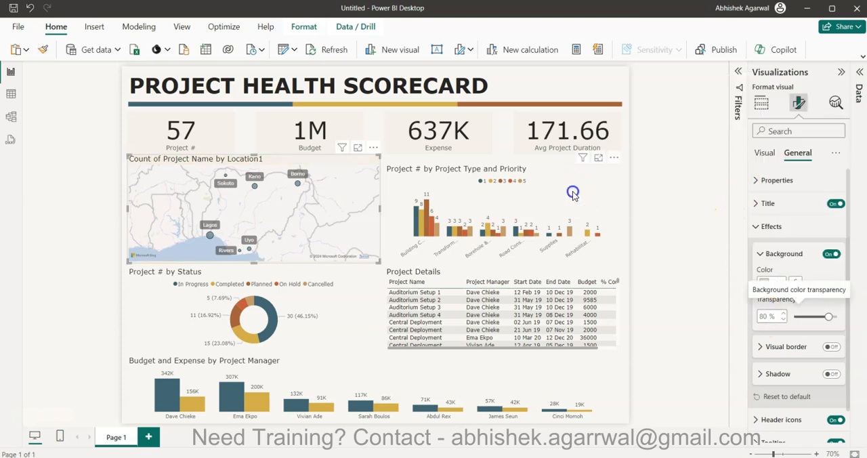
{"action": "left_click", "coordinate": [763, 283]}
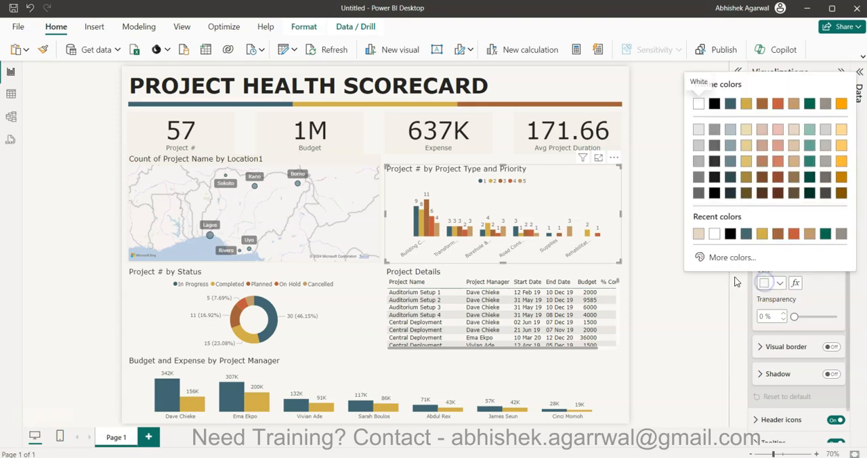
{"action": "left_click", "coordinate": [694, 232]}
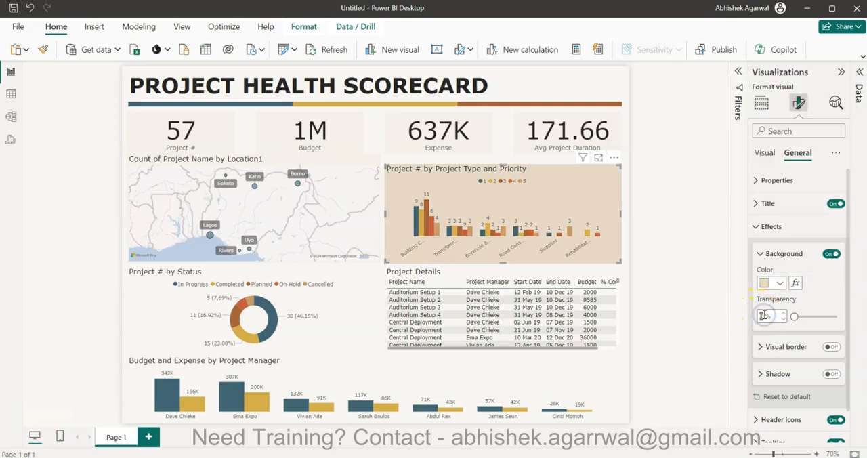
Give the Project # by Status donut chart a light tan background with 80% transparency.
{"action": "left_click", "coordinate": [367, 303]}
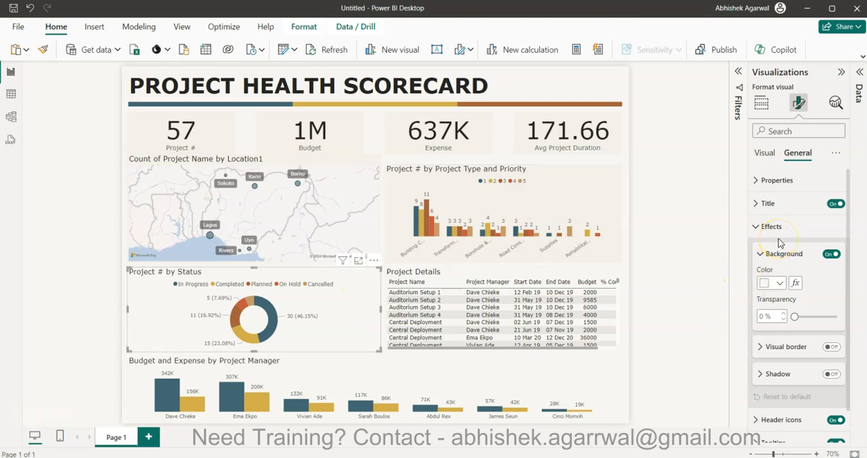
{"action": "left_click", "coordinate": [772, 284]}
{"action": "left_click", "coordinate": [792, 131]}
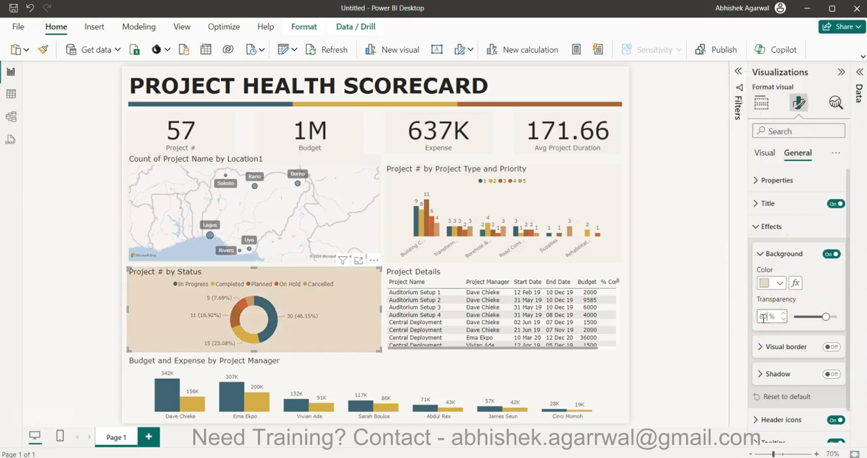
Apply the recent light tan background color with 80% transparency to the Project Details table.
{"action": "left_click", "coordinate": [618, 286]}
{"action": "left_click", "coordinate": [773, 283]}
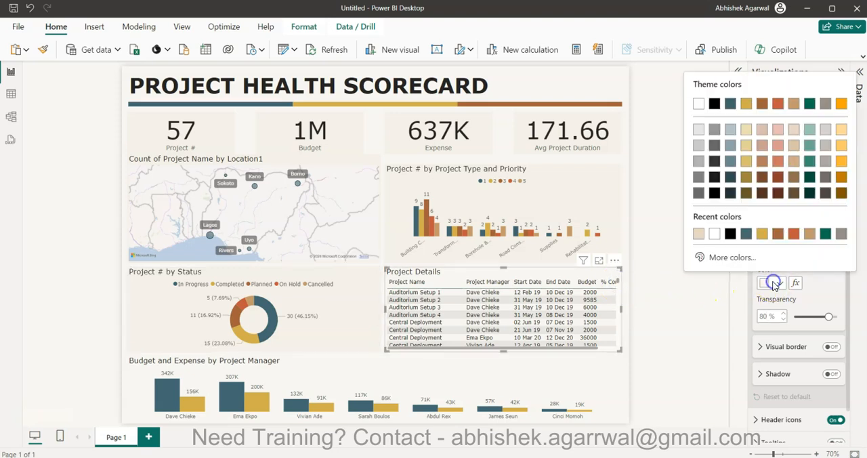
{"action": "left_click", "coordinate": [698, 234]}
{"action": "double_click", "coordinate": [763, 317]}
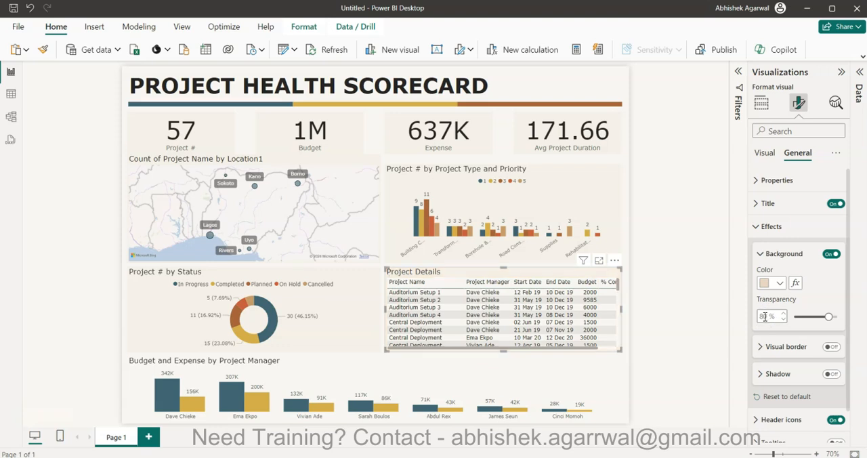
Set the Budget and Expense by Project Manager chart's background to light tan with 80% transparency and collapse the Visualizations pane.
{"action": "left_click", "coordinate": [547, 375]}
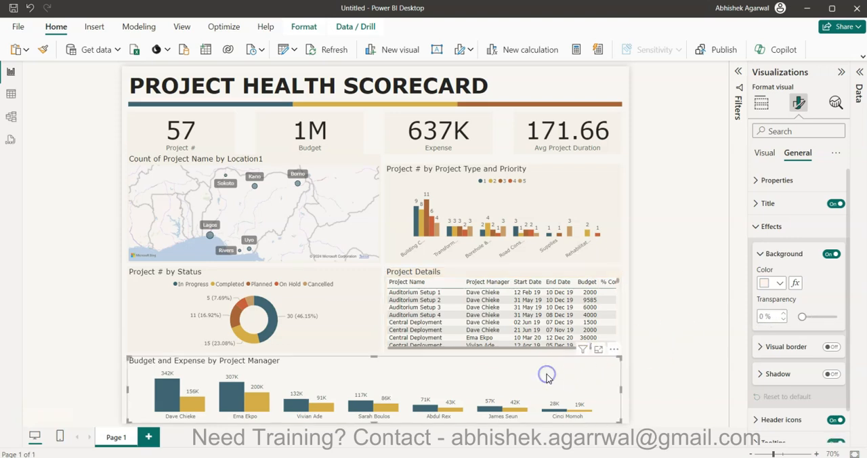
{"action": "left_click", "coordinate": [773, 283]}
{"action": "left_click", "coordinate": [698, 234]}
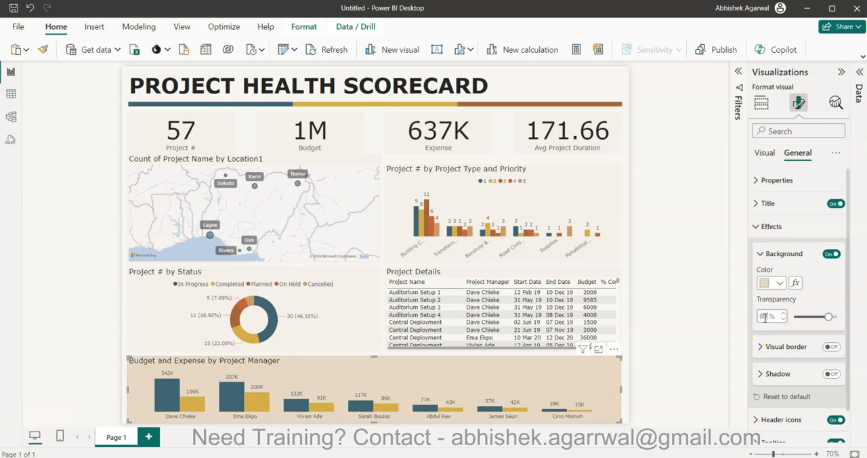
{"action": "left_click", "coordinate": [650, 329]}
{"action": "left_click", "coordinate": [764, 168]}
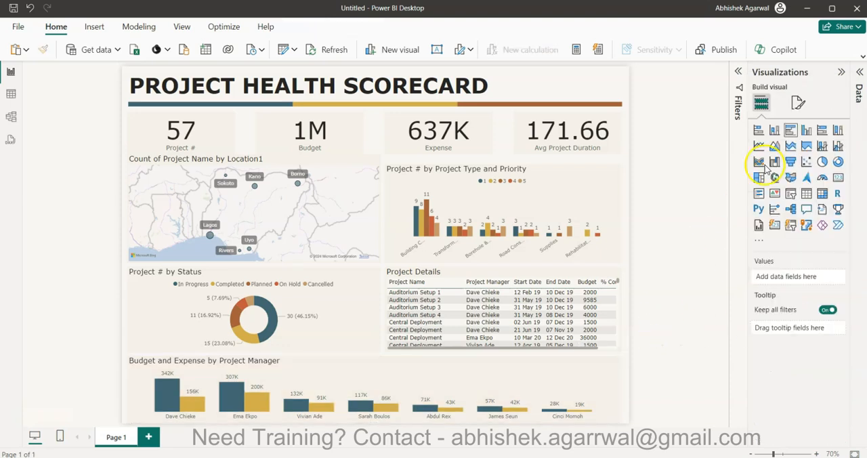
{"action": "left_click", "coordinate": [841, 72]}
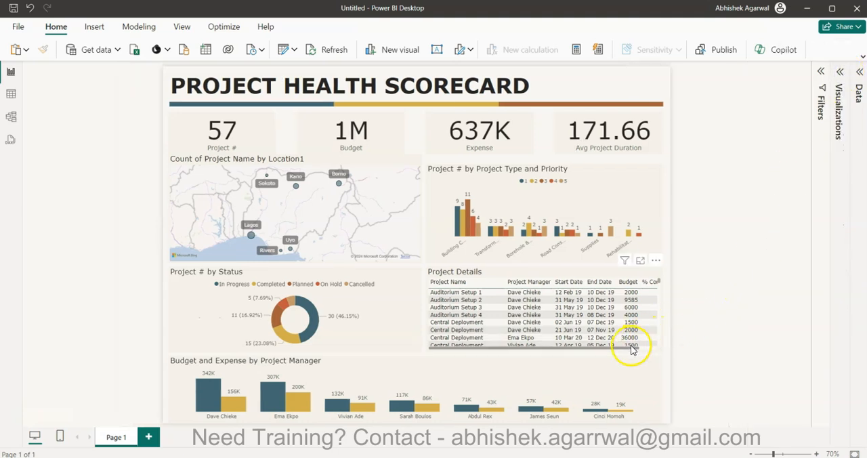
Sort the Project Details table by Project Name in descending order.
{"action": "left_click", "coordinate": [505, 283]}
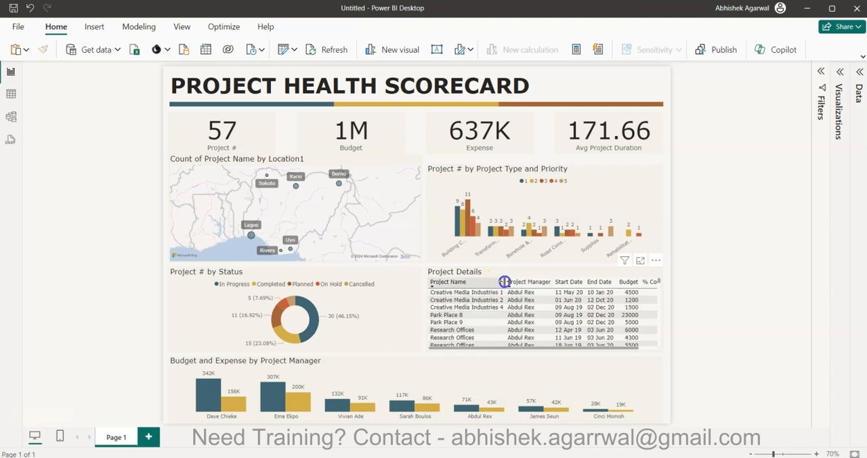
{"action": "left_click_drag", "start_coordinate": [505, 281], "coordinate": [508, 282]}
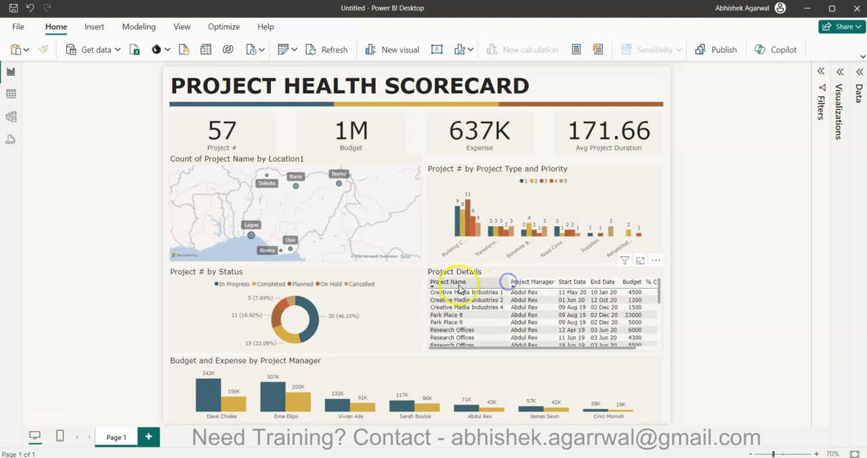
{"action": "left_click", "coordinate": [438, 283]}
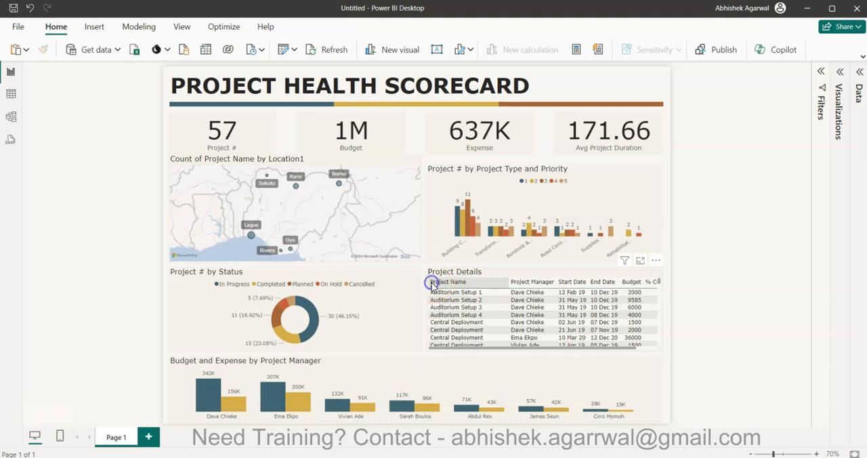
{"action": "left_click", "coordinate": [432, 283]}
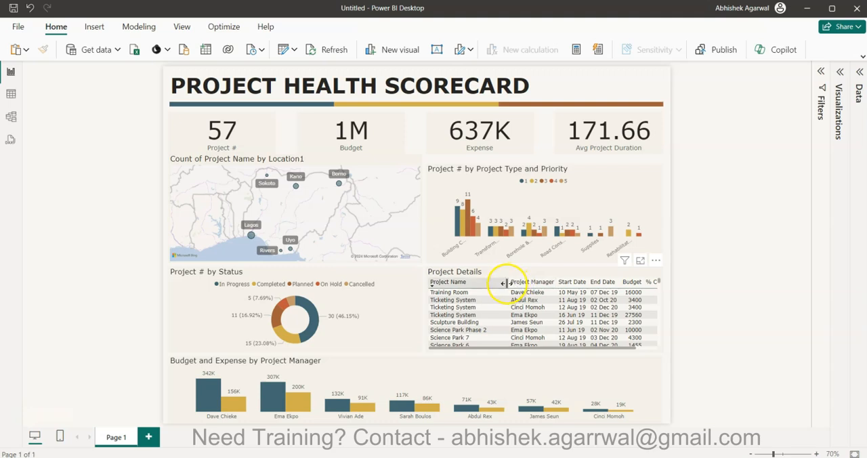
Narrow the Project Name column in the Project Details table to make more room for the % Complete column.
{"action": "left_click_drag", "start_coordinate": [506, 283], "coordinate": [493, 283]}
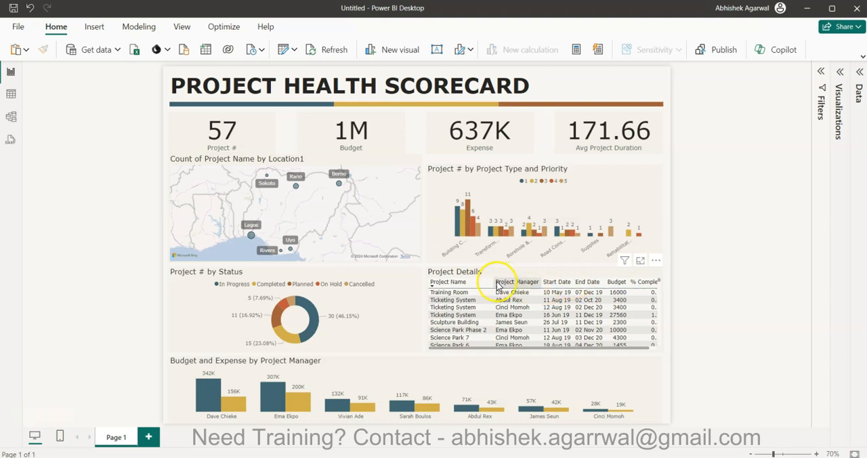
{"action": "left_click_drag", "start_coordinate": [491, 281], "coordinate": [491, 281]}
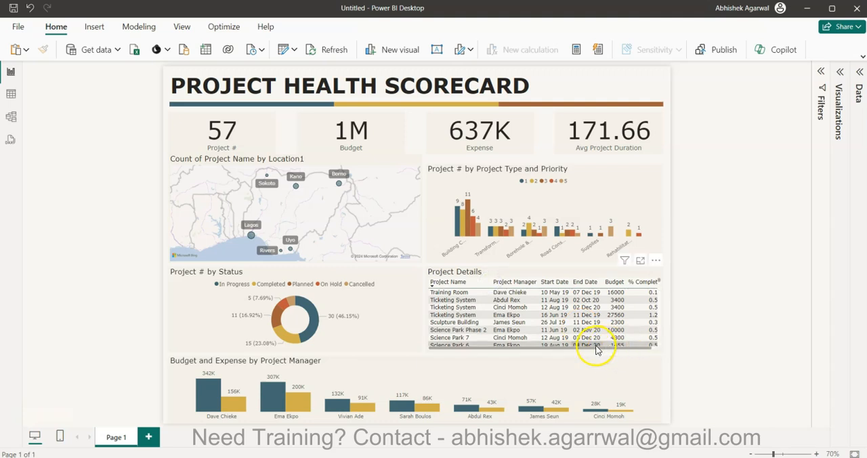
{"action": "left_click_drag", "start_coordinate": [596, 348], "coordinate": [650, 348]}
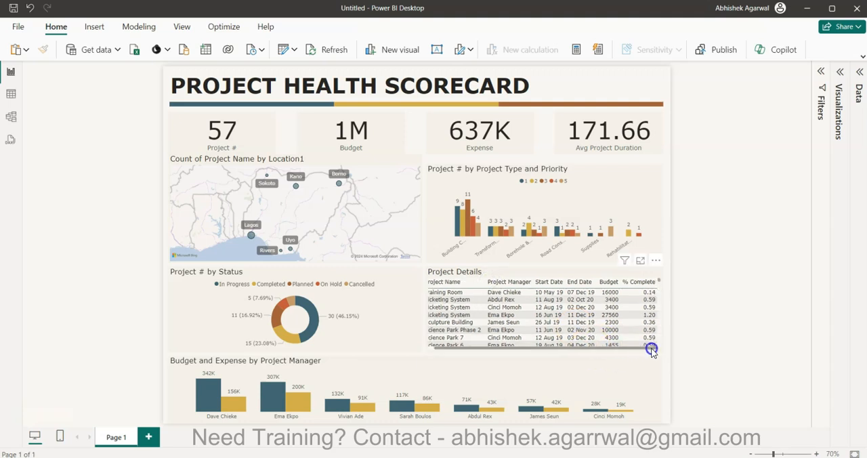
{"action": "left_click", "coordinate": [656, 281]}
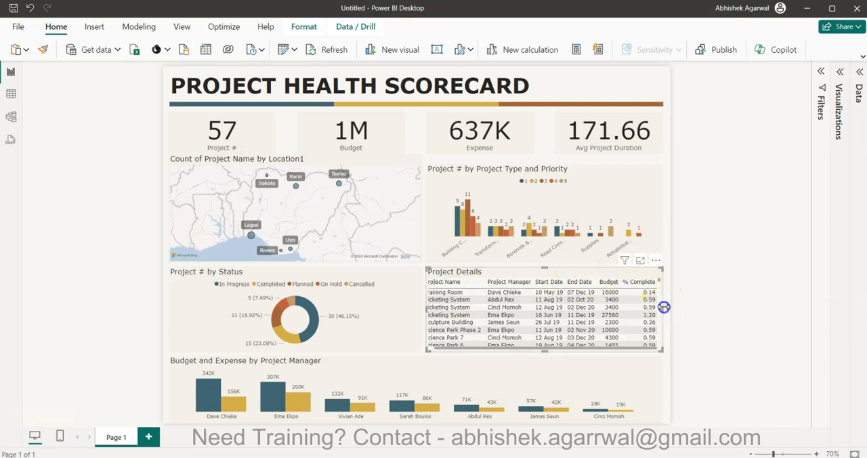
Try widening the Project Details table to the page edge, then bring its edge back in line with the visuals above.
{"action": "left_click_drag", "start_coordinate": [665, 310], "coordinate": [669, 315]}
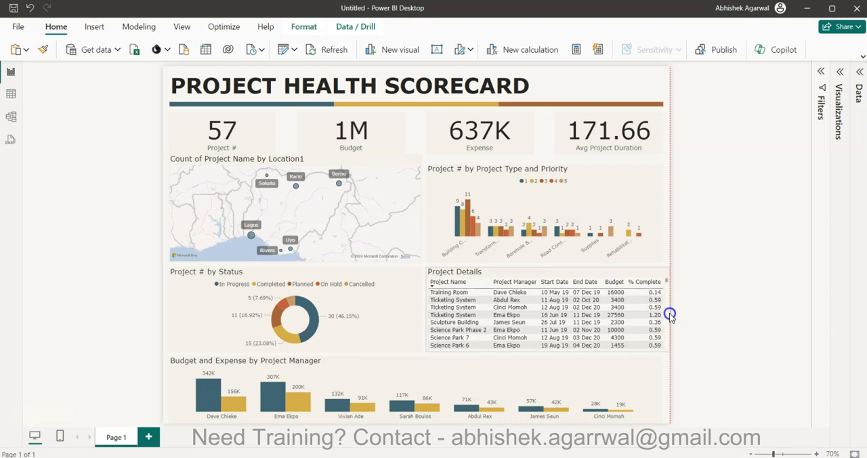
{"action": "left_click", "coordinate": [711, 314]}
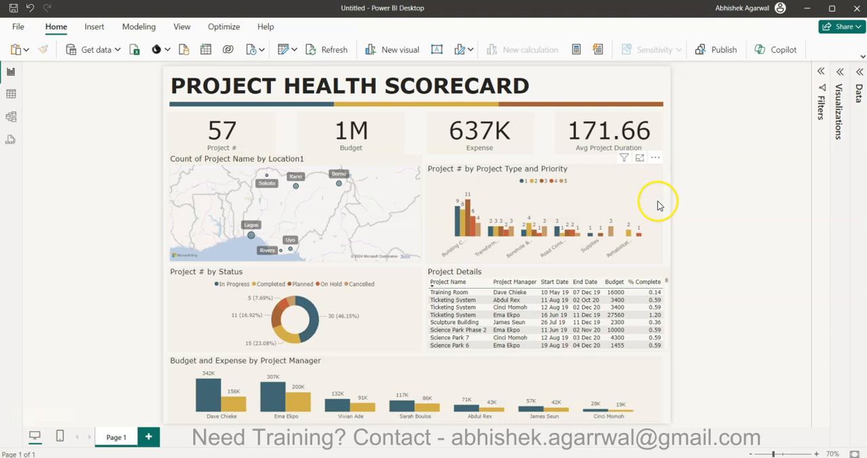
{"action": "scroll", "coordinate": [665, 292], "scroll_direction": "down", "scroll_amount": 3}
{"action": "left_click", "coordinate": [669, 313]}
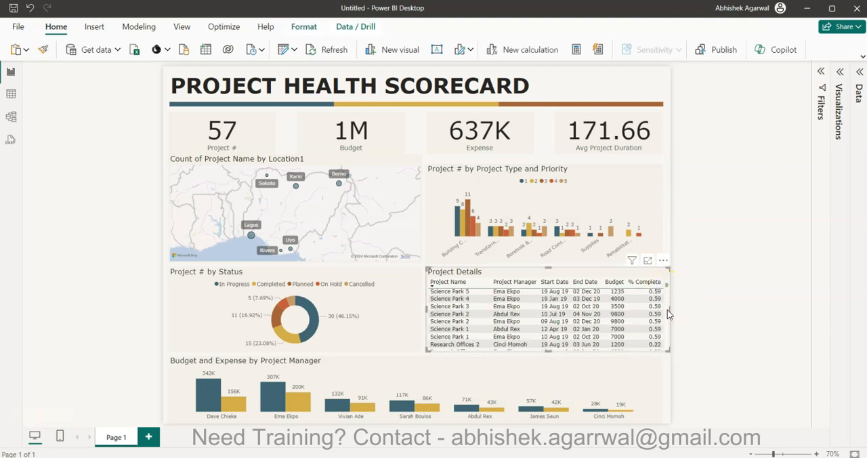
{"action": "left_click_drag", "start_coordinate": [669, 309], "coordinate": [662, 311]}
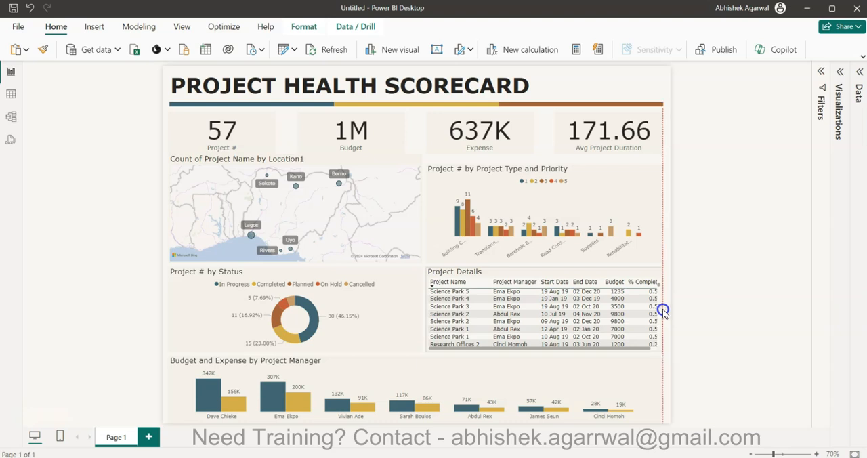
{"action": "left_click", "coordinate": [711, 330]}
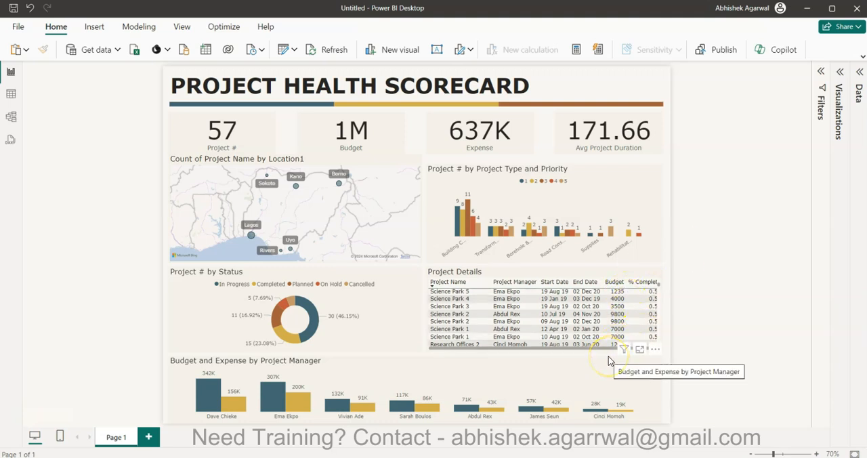
Test cross-filtering the report with the Needs Attention segment of the project health bar, check the Not Set segment's tooltip, and clear the selection.
{"action": "left_click", "coordinate": [285, 107]}
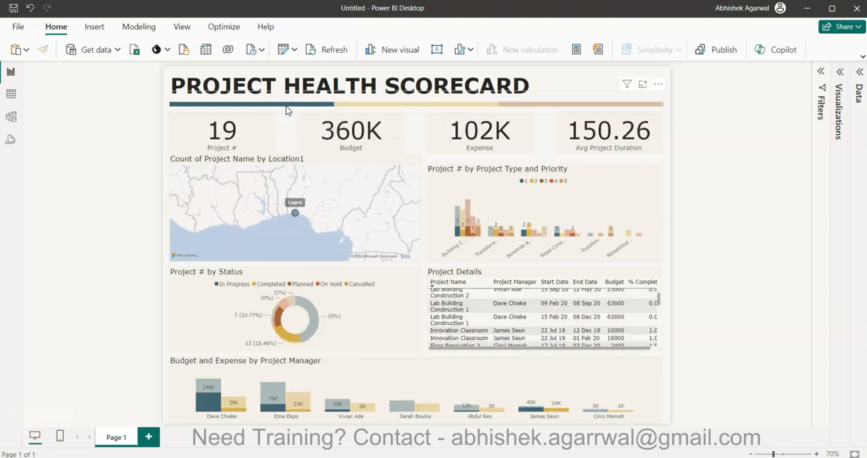
{"action": "left_click", "coordinate": [290, 108]}
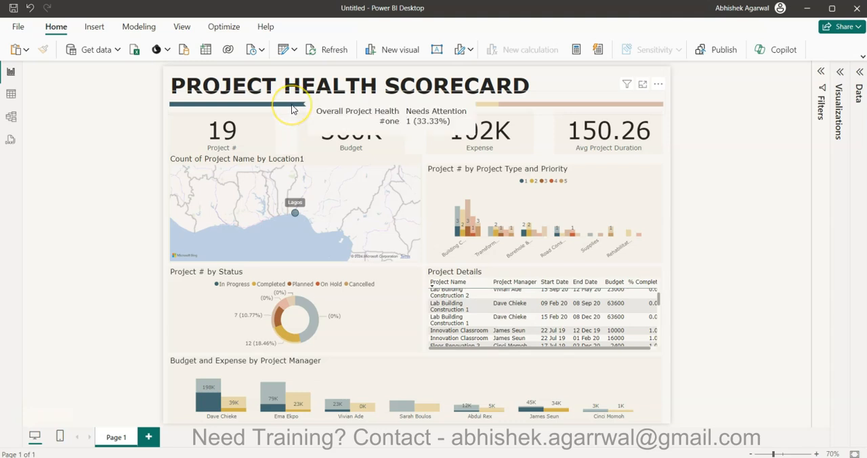
{"action": "left_click", "coordinate": [309, 107]}
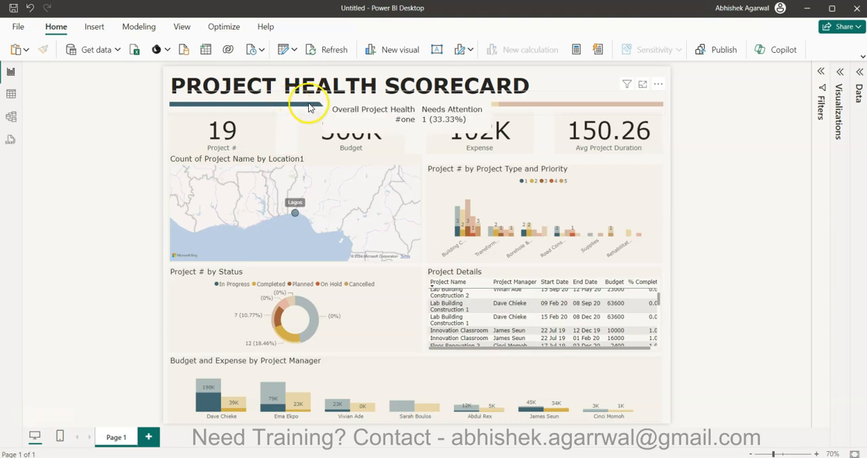
{"action": "left_click", "coordinate": [309, 107]}
{"action": "left_click", "coordinate": [443, 105]}
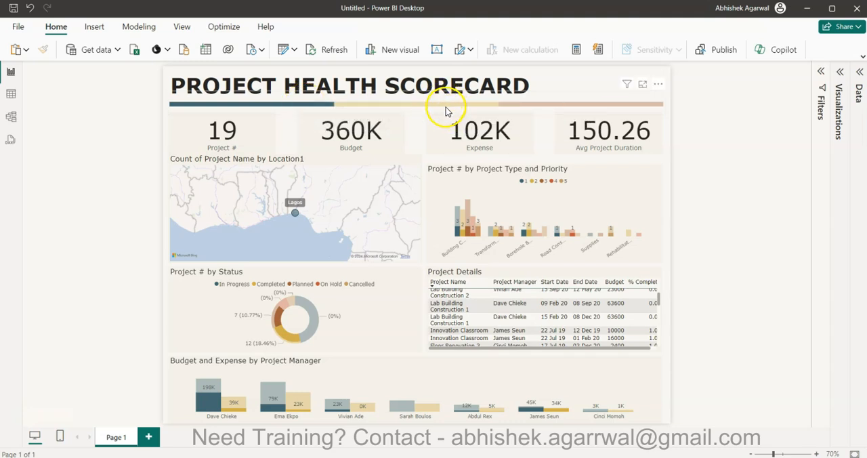
{"action": "mouse_move", "coordinate": [453, 107]}
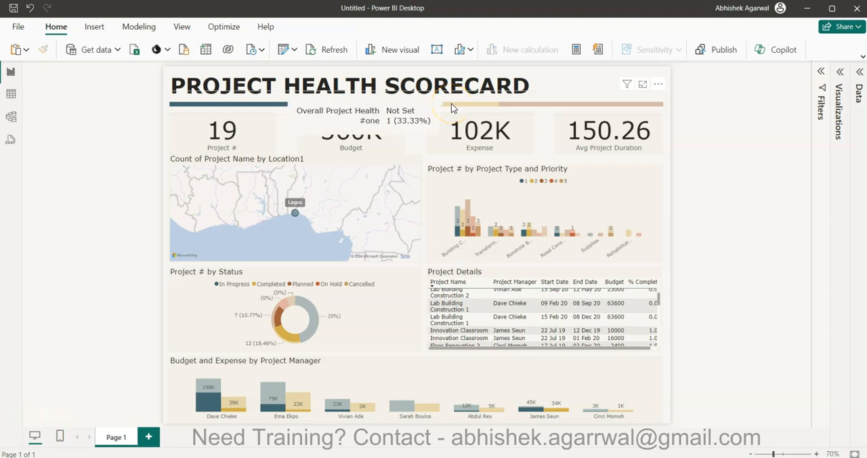
{"action": "mouse_move", "coordinate": [528, 106]}
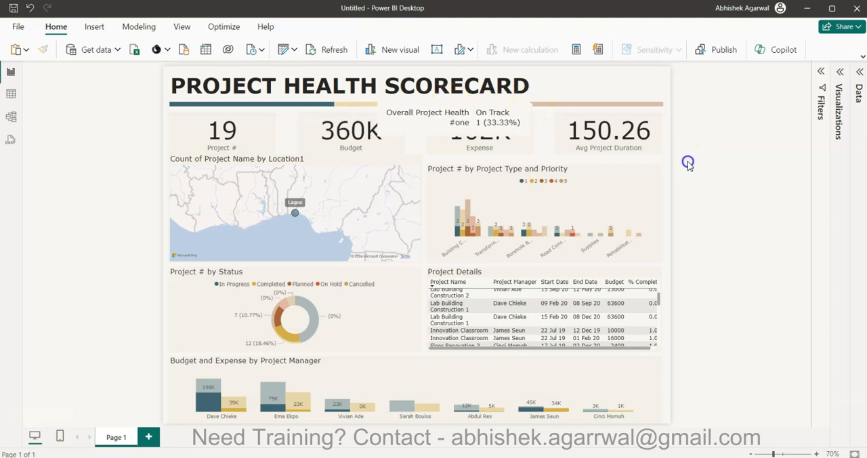
{"action": "left_click", "coordinate": [330, 105]}
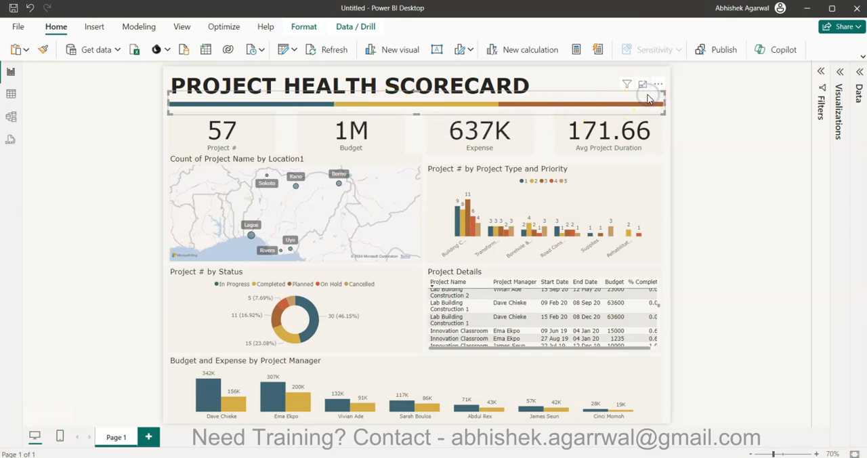
Turn on Invert range for the X-axis of the Overall Project Health bar to reverse its segment order.
{"action": "left_click", "coordinate": [839, 72]}
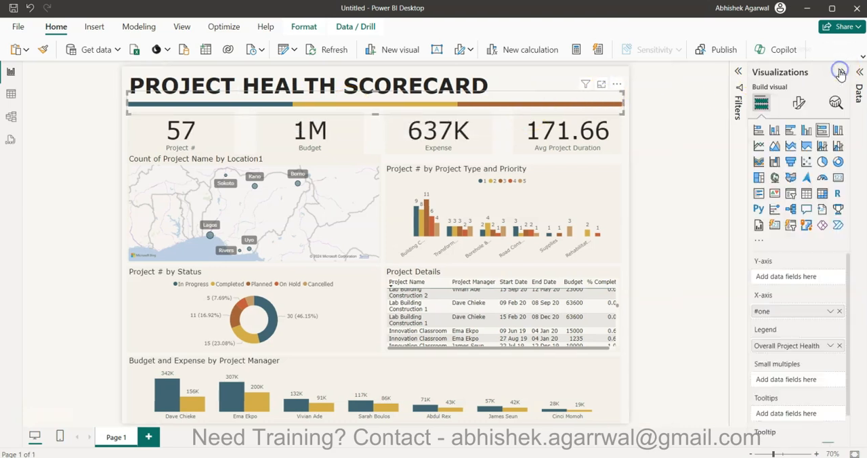
{"action": "left_click", "coordinate": [799, 102]}
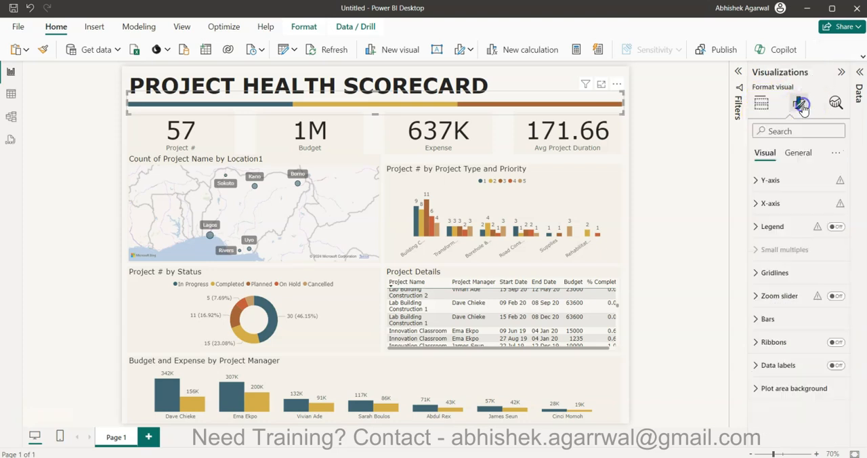
{"action": "left_click", "coordinate": [795, 210]}
{"action": "left_click", "coordinate": [831, 322]}
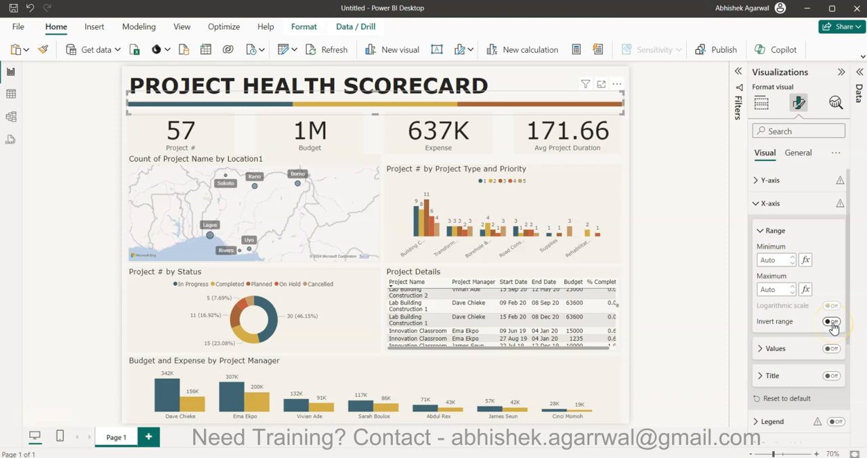
{"action": "left_click", "coordinate": [700, 264]}
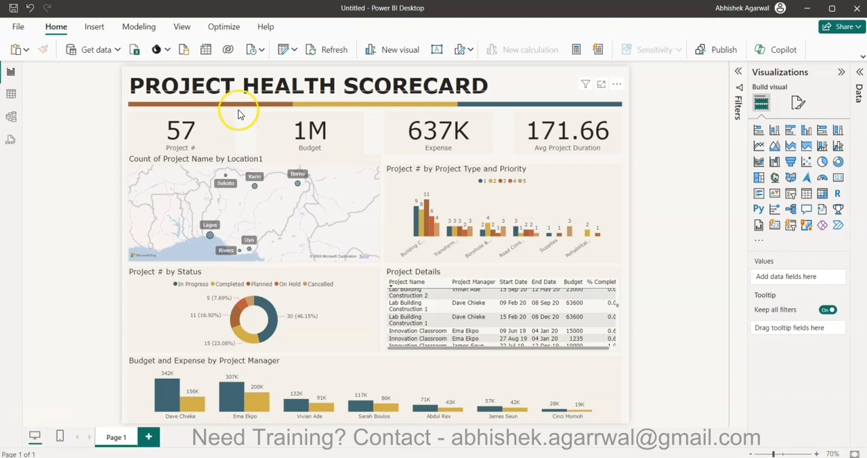
Set the Needs Attention segment of the project health bar to the orange-red recent colour.
{"action": "mouse_move", "coordinate": [237, 107]}
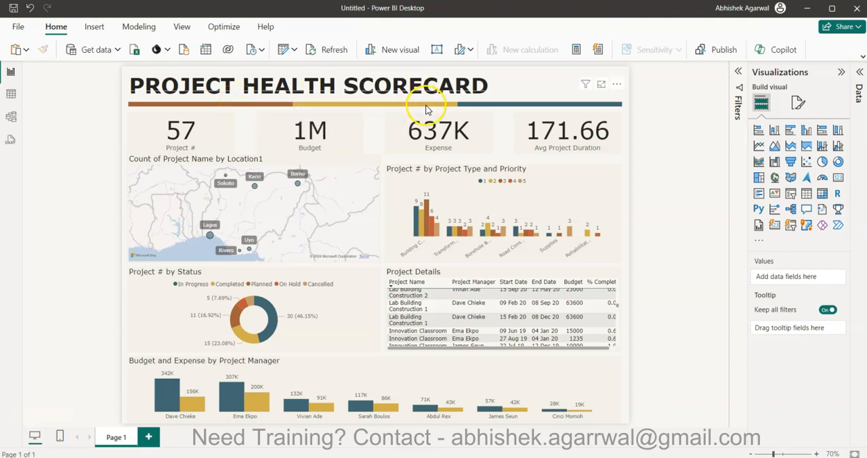
{"action": "mouse_move", "coordinate": [427, 106]}
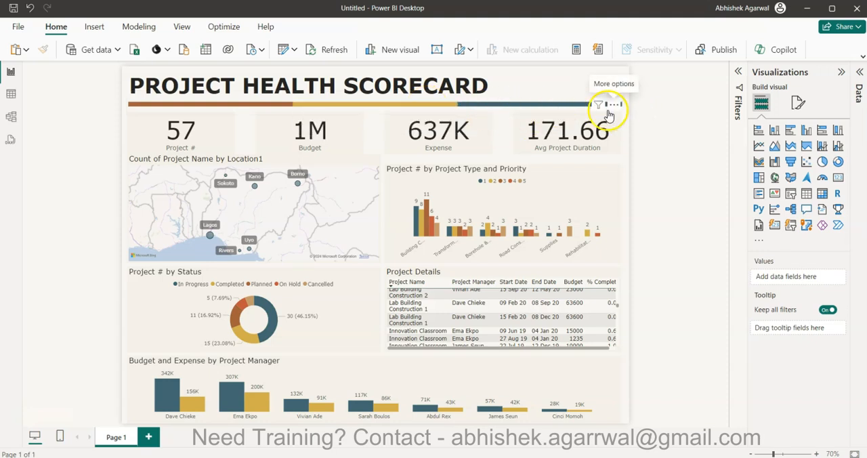
{"action": "left_click", "coordinate": [536, 94]}
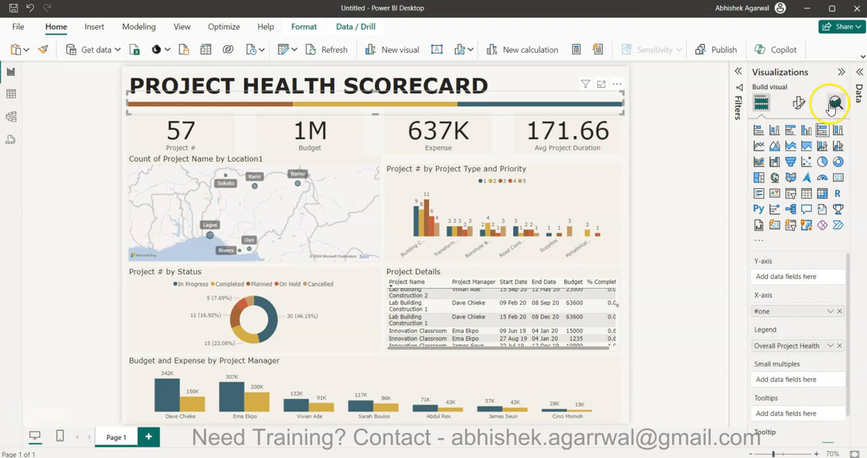
{"action": "left_click", "coordinate": [797, 103]}
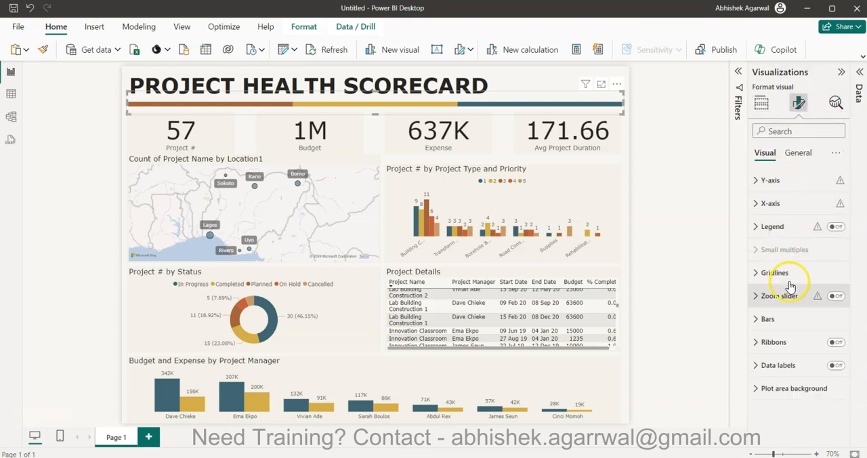
{"action": "left_click", "coordinate": [785, 318]}
{"action": "scroll", "coordinate": [787, 333], "scroll_direction": "down", "scroll_amount": 5}
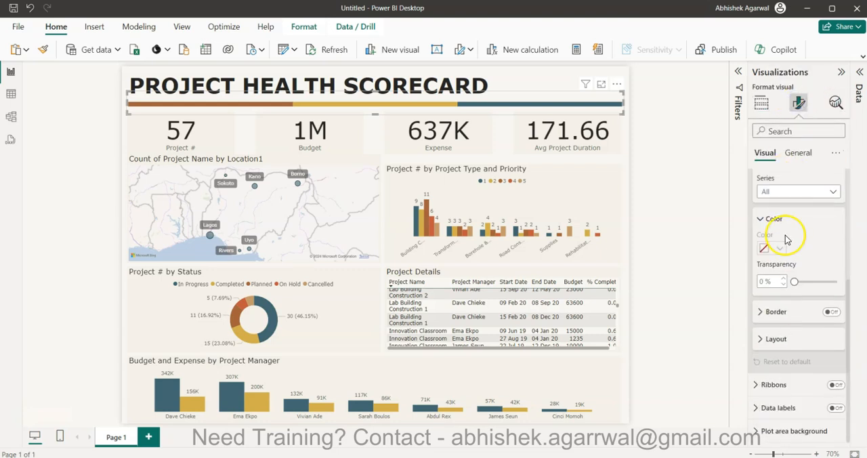
{"action": "left_click", "coordinate": [784, 192]}
{"action": "left_click", "coordinate": [786, 218]}
{"action": "left_click", "coordinate": [777, 250]}
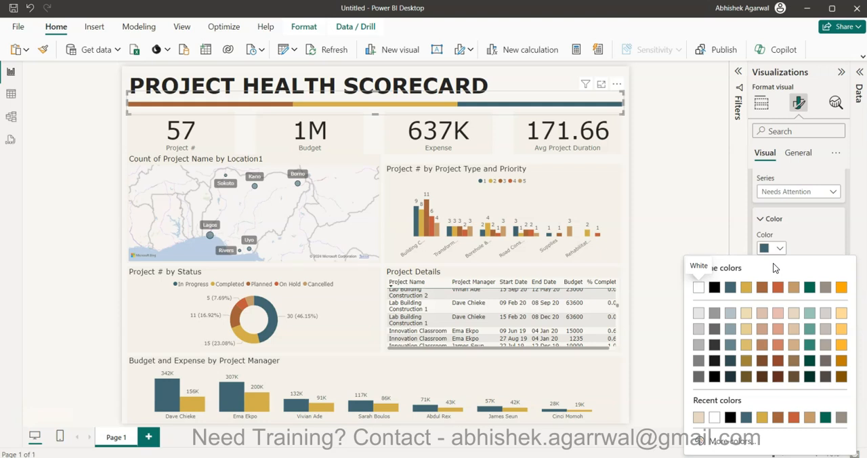
{"action": "left_click", "coordinate": [793, 417]}
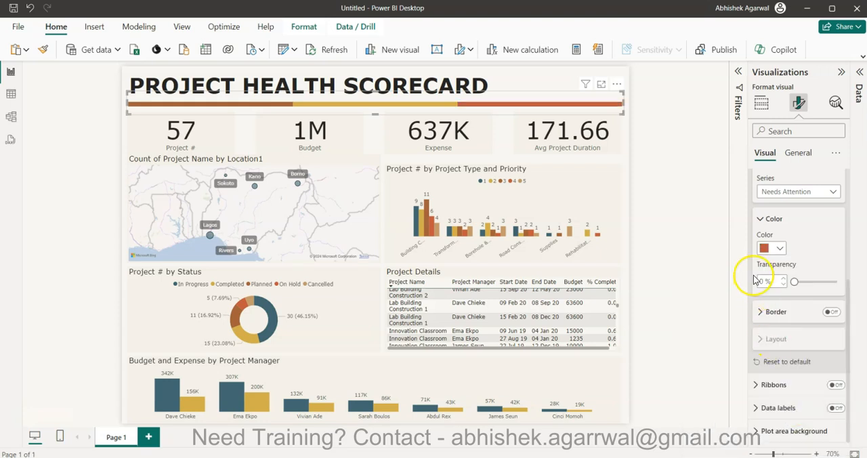
Set the Not Set segment of the health bar to the 20% lighter gold theme colour.
{"action": "left_click", "coordinate": [780, 191]}
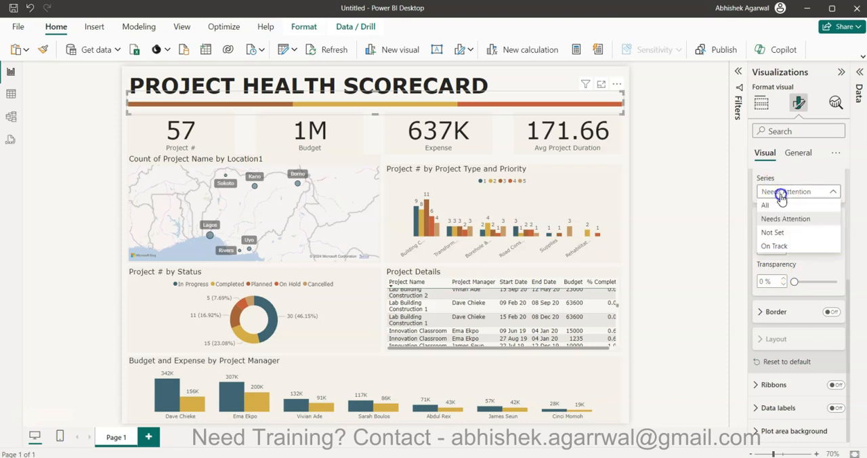
{"action": "left_click", "coordinate": [779, 232]}
{"action": "left_click", "coordinate": [772, 247]}
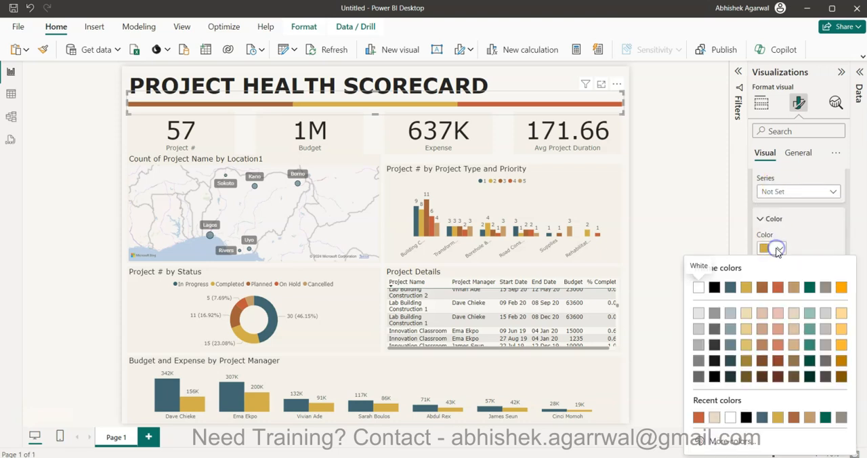
{"action": "left_click", "coordinate": [747, 348]}
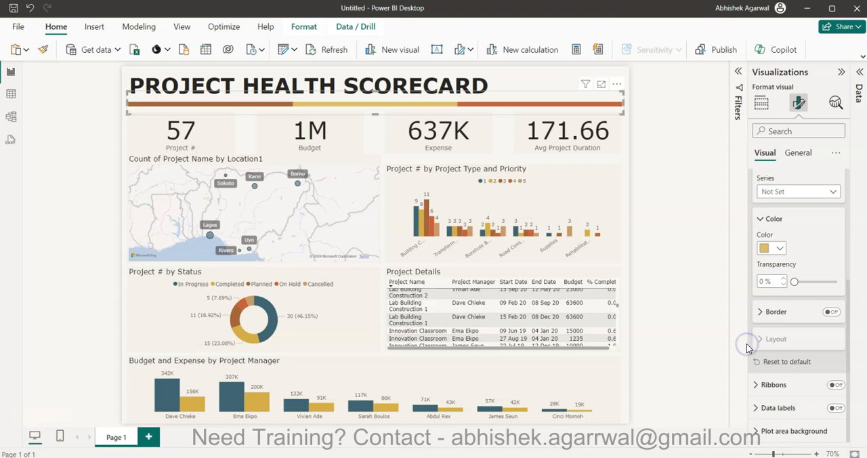
Try orange #ffb733 for the health bar's Not Set segment, then return it to the lighter gold.
{"action": "left_click", "coordinate": [769, 248]}
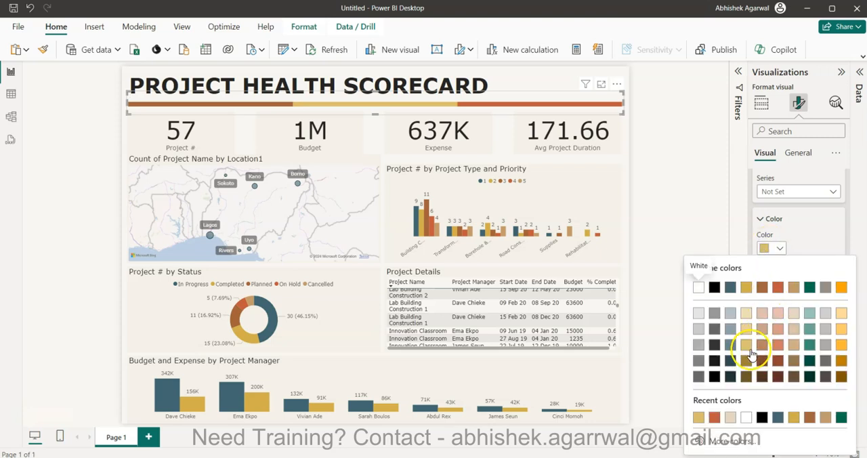
{"action": "left_click", "coordinate": [843, 348]}
{"action": "left_click", "coordinate": [768, 248]}
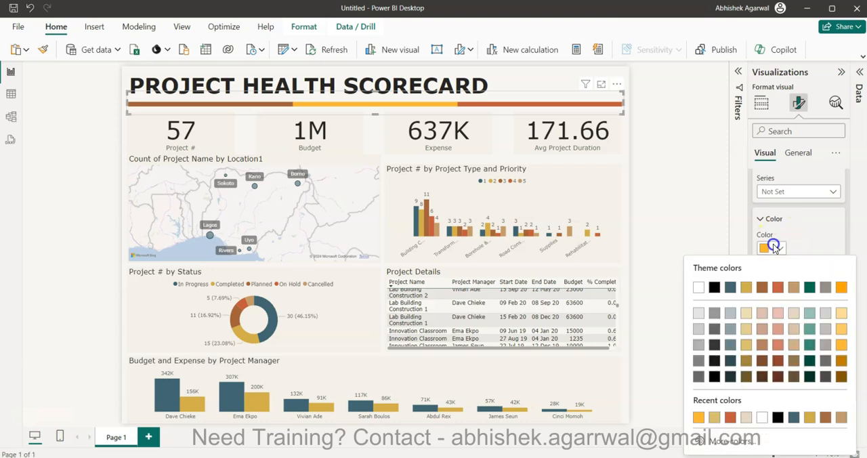
{"action": "left_click", "coordinate": [750, 342]}
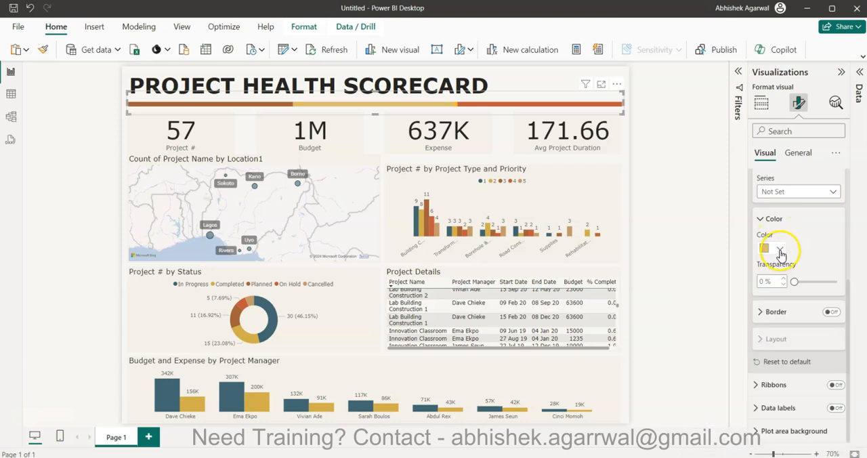
Set the On Track segment of the health bar to the dark teal colour #426871.
{"action": "left_click", "coordinate": [786, 185]}
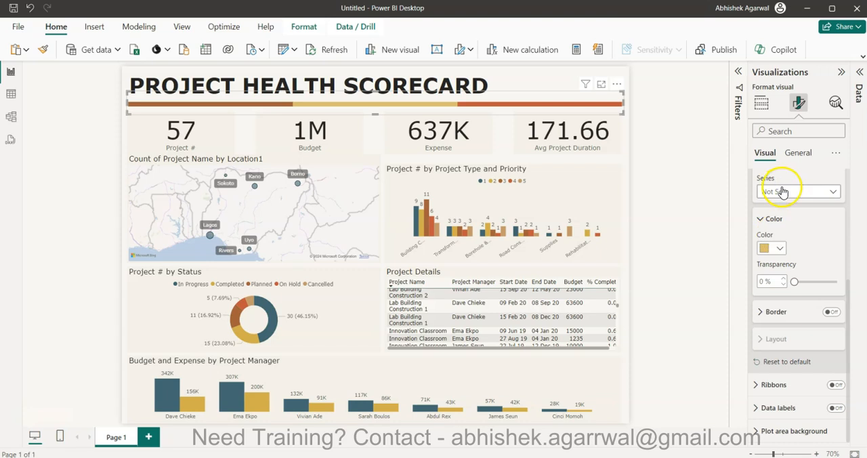
{"action": "left_click", "coordinate": [784, 190]}
{"action": "left_click", "coordinate": [783, 243]}
{"action": "left_click", "coordinate": [780, 248]}
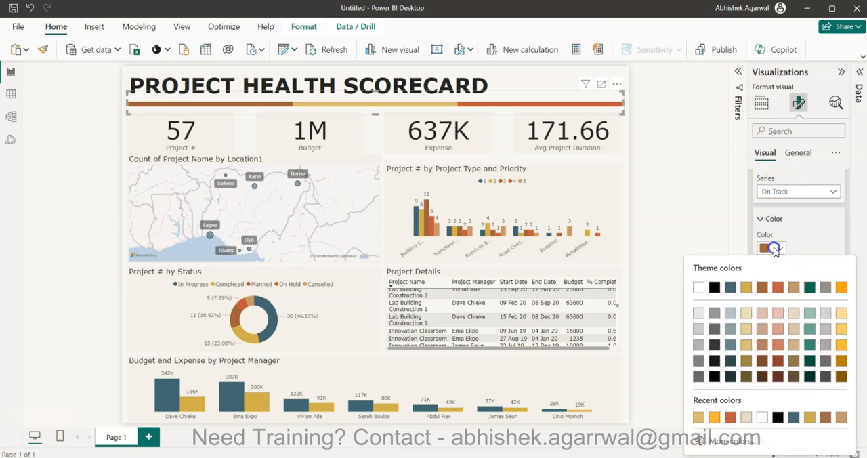
{"action": "left_click", "coordinate": [792, 416]}
{"action": "left_click", "coordinate": [673, 246]}
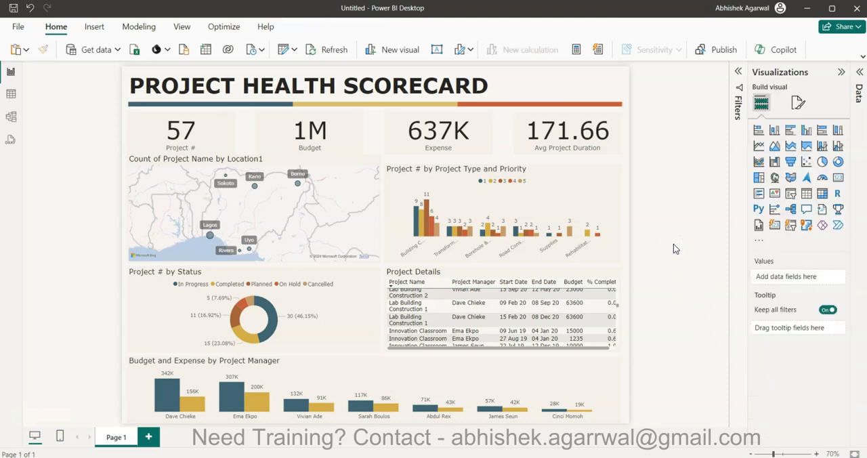
Cross-filter the report by the Needs Attention segment, examine the manager chart and Project Details rows, and clear the selection.
{"action": "left_click", "coordinate": [530, 106]}
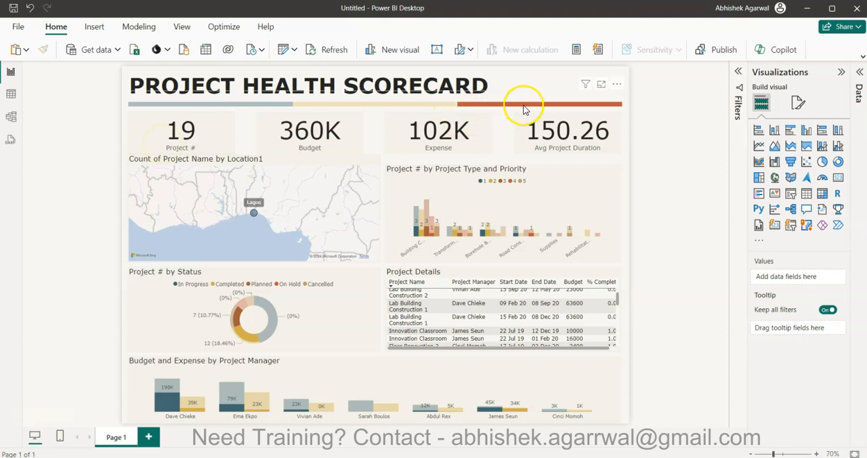
{"action": "mouse_move", "coordinate": [522, 110]}
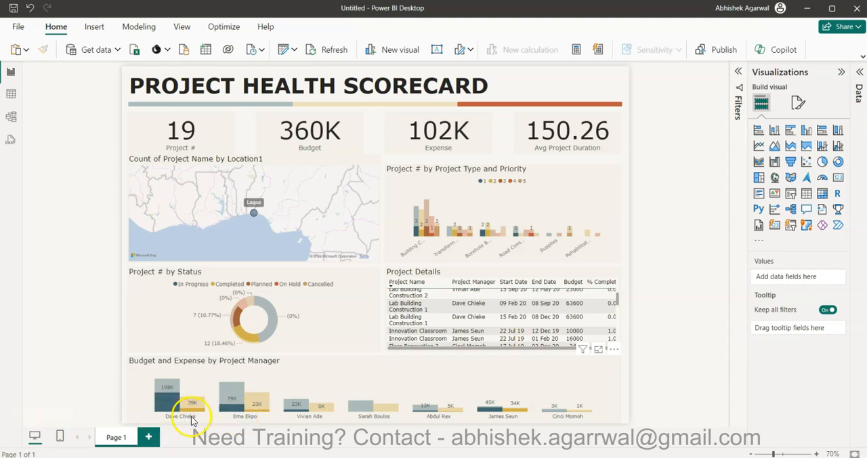
{"action": "mouse_move", "coordinate": [196, 415]}
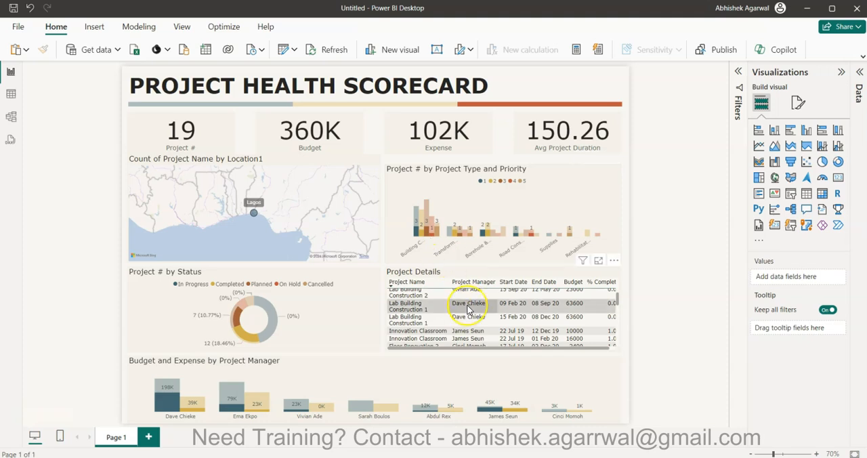
{"action": "scroll", "coordinate": [467, 308], "scroll_direction": "up", "scroll_amount": 4}
{"action": "scroll", "coordinate": [467, 309], "scroll_direction": "up", "scroll_amount": 2}
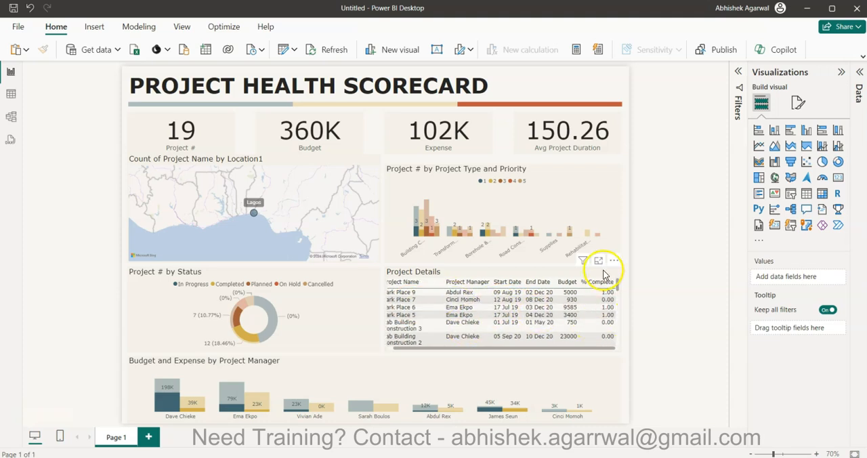
{"action": "scroll", "coordinate": [599, 317], "scroll_direction": "down", "scroll_amount": 3}
{"action": "scroll", "coordinate": [597, 326], "scroll_direction": "up", "scroll_amount": 5}
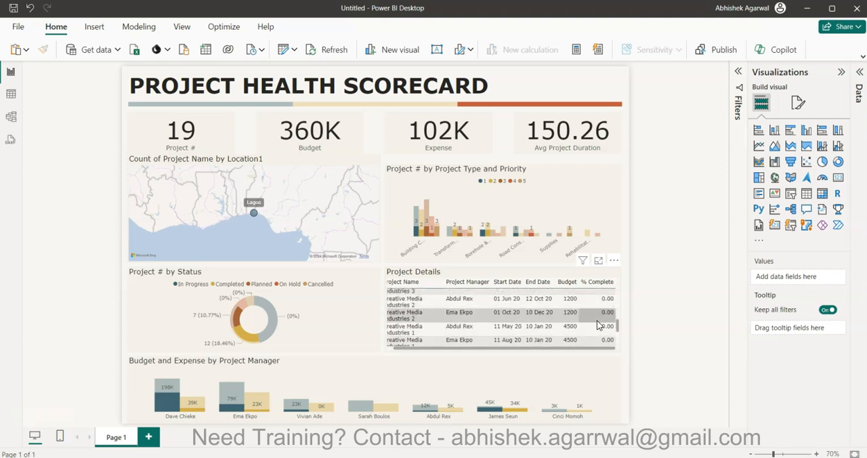
{"action": "left_click", "coordinate": [572, 102]}
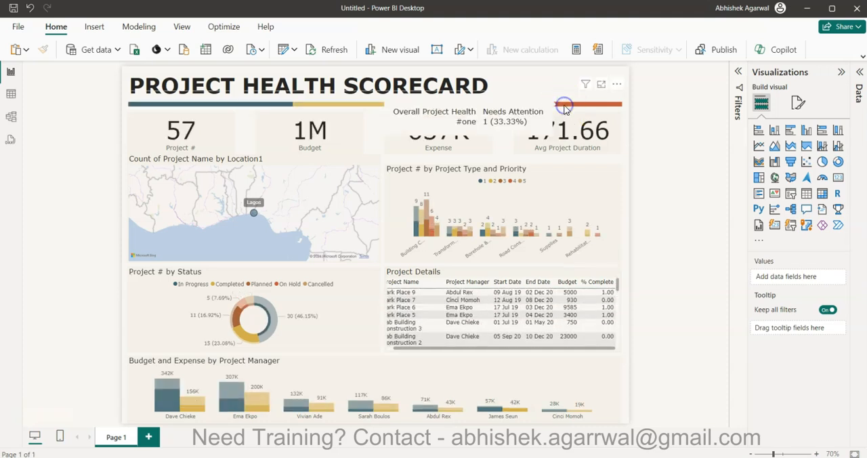
Set the Avg Project Duration card's callout value to 0 decimal places.
{"action": "left_click", "coordinate": [600, 139]}
{"action": "left_click", "coordinate": [799, 102]}
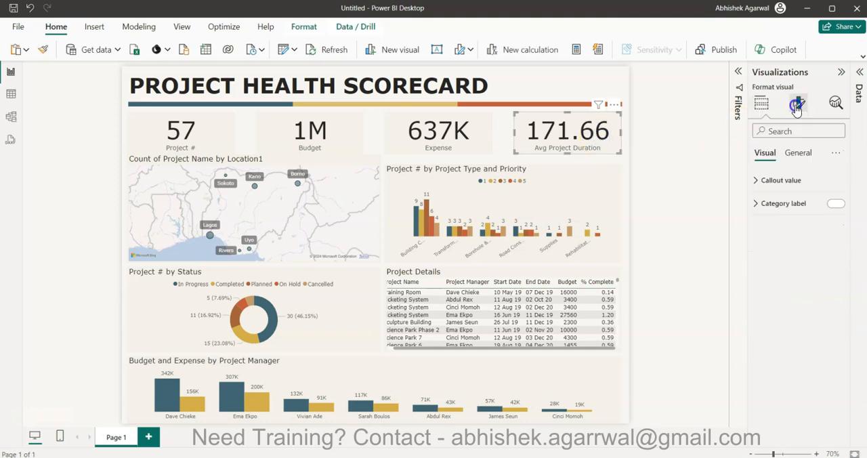
{"action": "left_click", "coordinate": [781, 180]}
{"action": "left_click", "coordinate": [782, 323]}
{"action": "key", "text": "Return"}
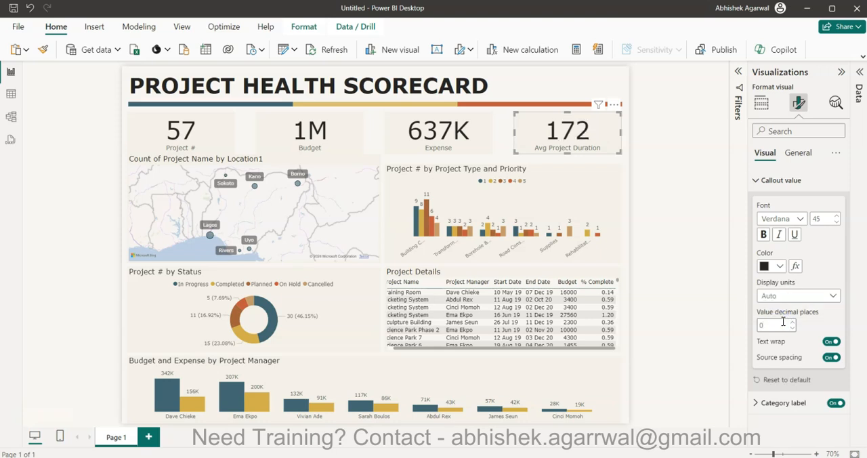
{"action": "left_click", "coordinate": [679, 288]}
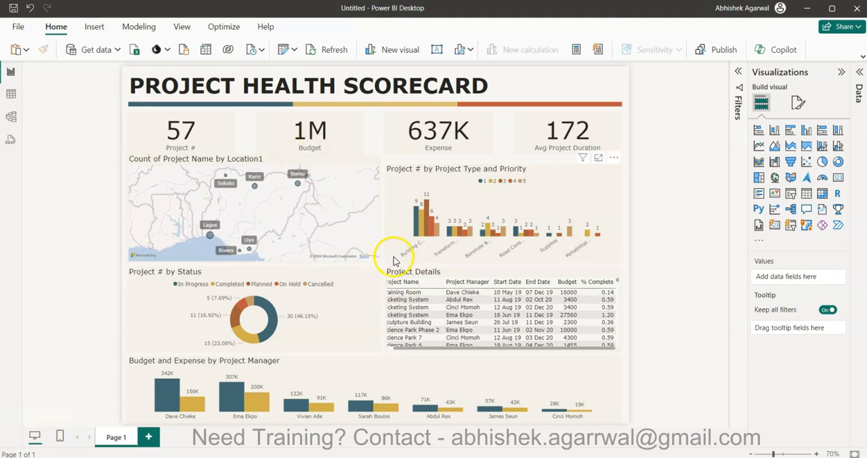
{"action": "left_click", "coordinate": [675, 271]}
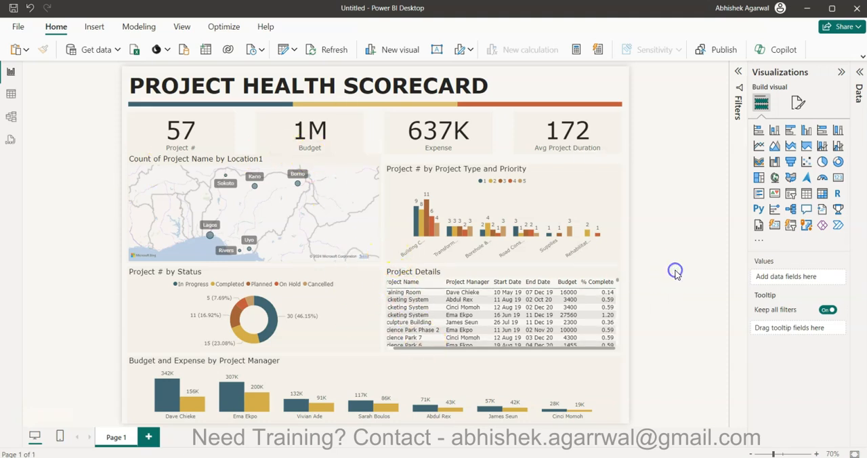
Lower the top edge of the location map to line up with the Project Type and Priority chart.
{"action": "left_click", "coordinate": [349, 161]}
{"action": "left_click_drag", "start_coordinate": [258, 155], "coordinate": [254, 165]}
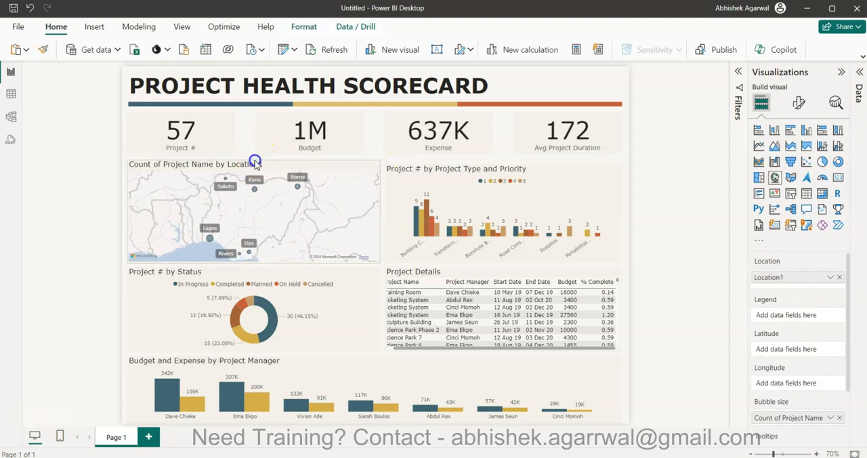
{"action": "left_click", "coordinate": [100, 210]}
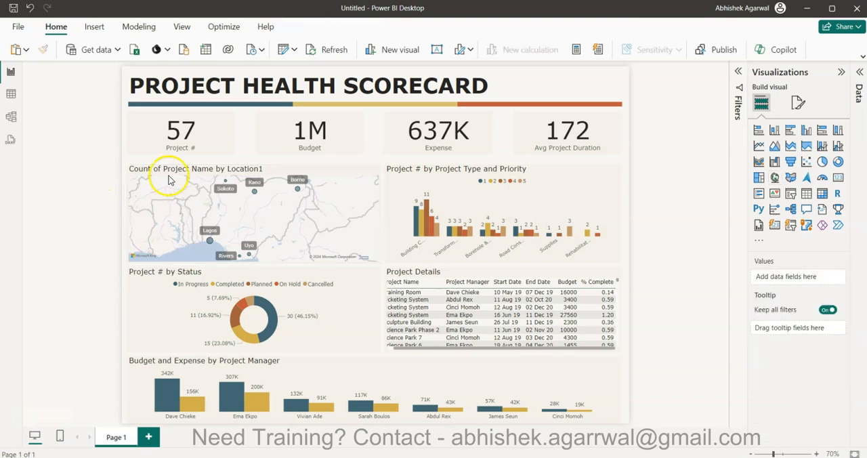
Nudge the Project Type and Priority chart up slightly and move the location map up to align with it.
{"action": "left_click", "coordinate": [559, 195]}
{"action": "key", "text": "Up"}
{"action": "key", "text": "Up"}
{"action": "key", "text": "Up"}
{"action": "key", "text": "Up"}
{"action": "key", "text": "Up"}
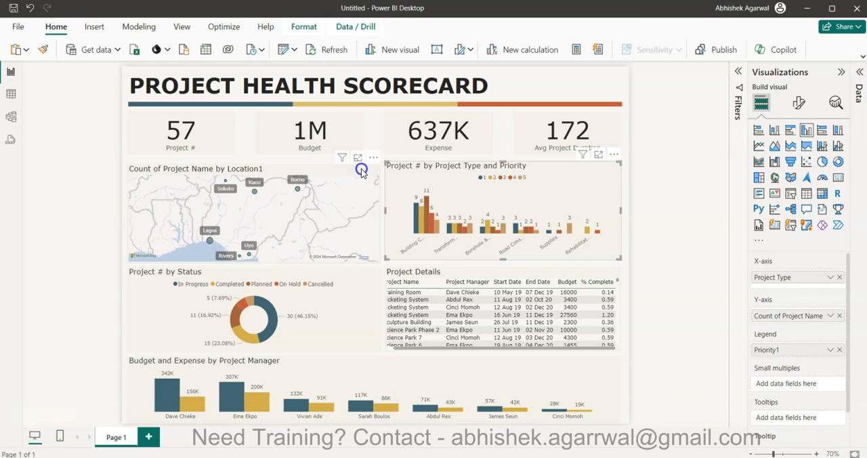
{"action": "left_click_drag", "start_coordinate": [361, 169], "coordinate": [361, 166]}
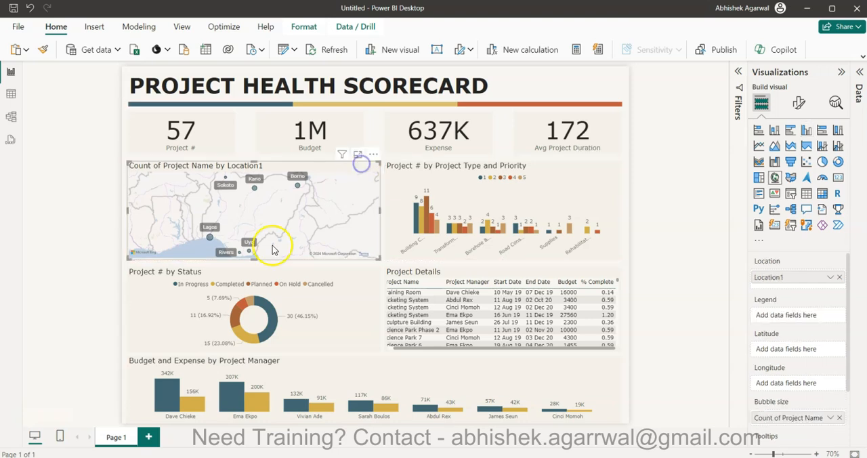
{"action": "left_click", "coordinate": [60, 264]}
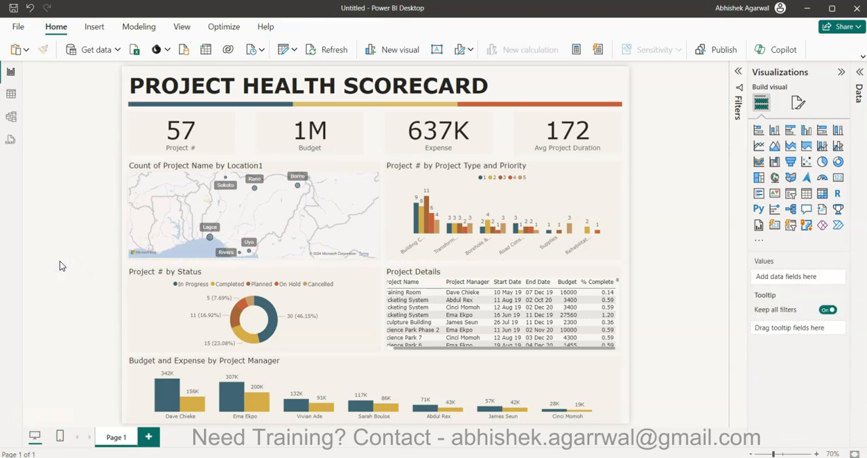